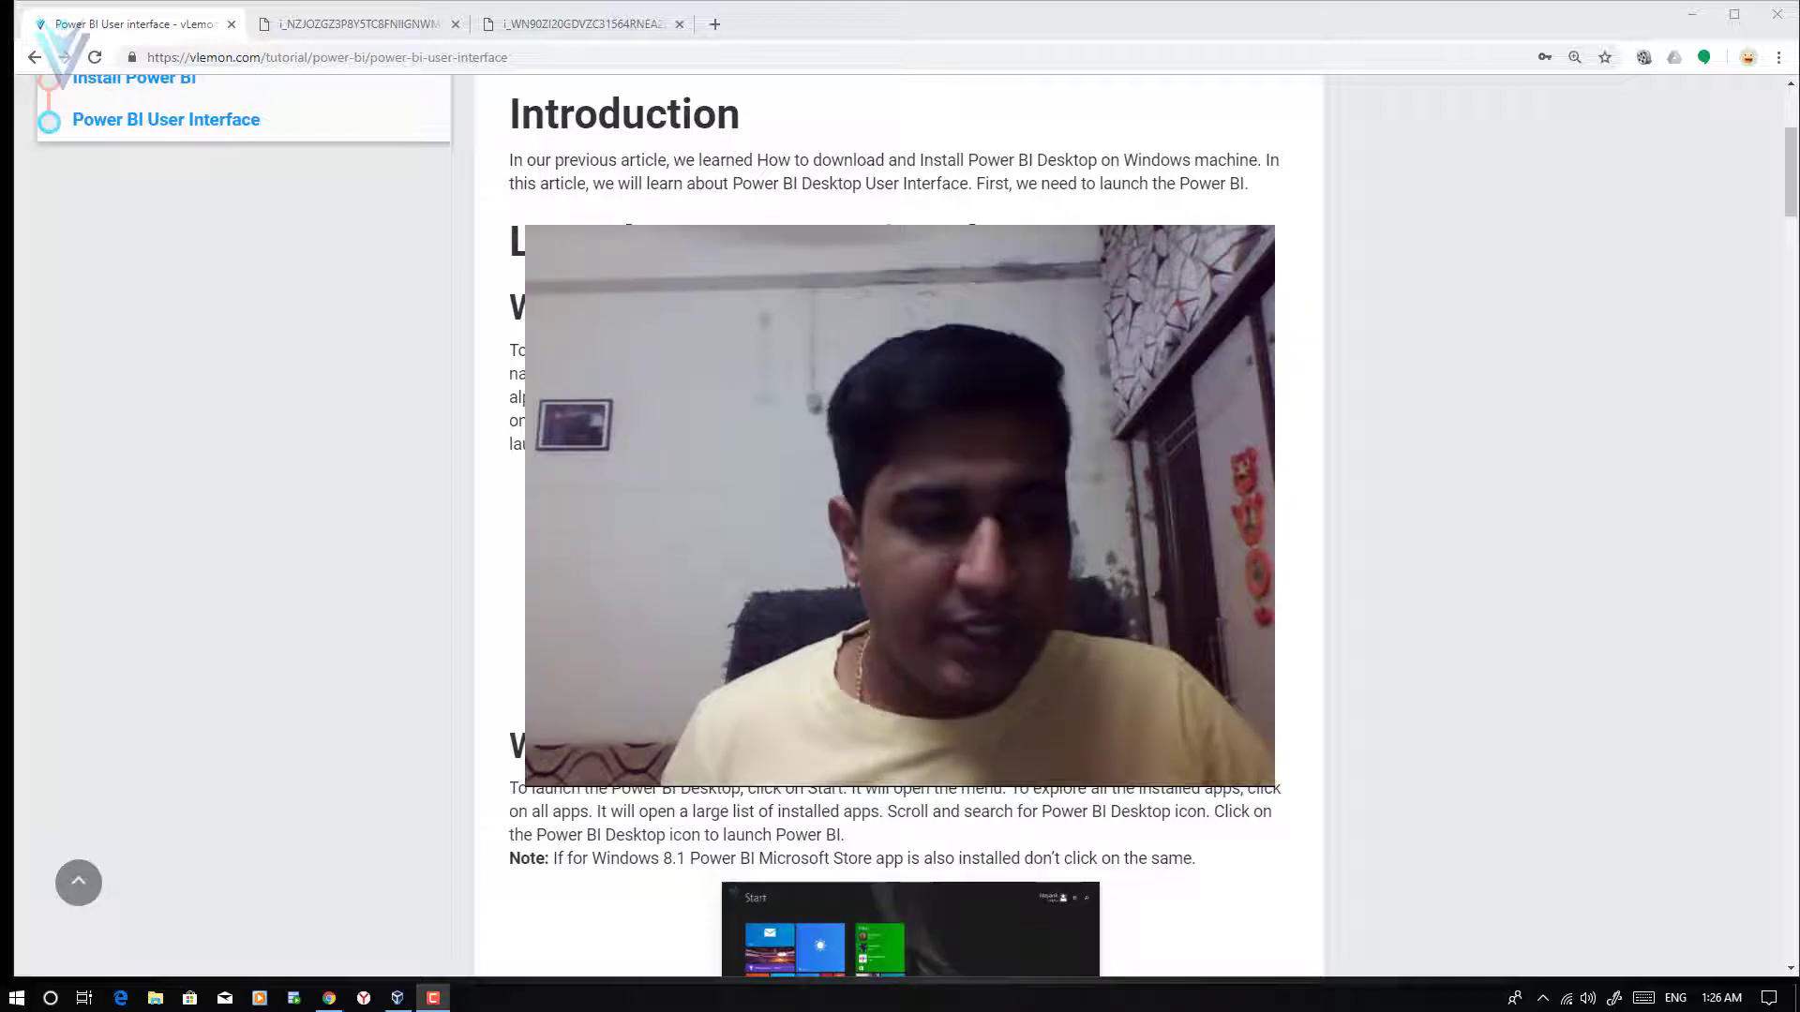
Step: Jump the Start menu app list to the P section where Power BI Desktop is listed
{"action": "left_click", "coordinate": [14, 998]}
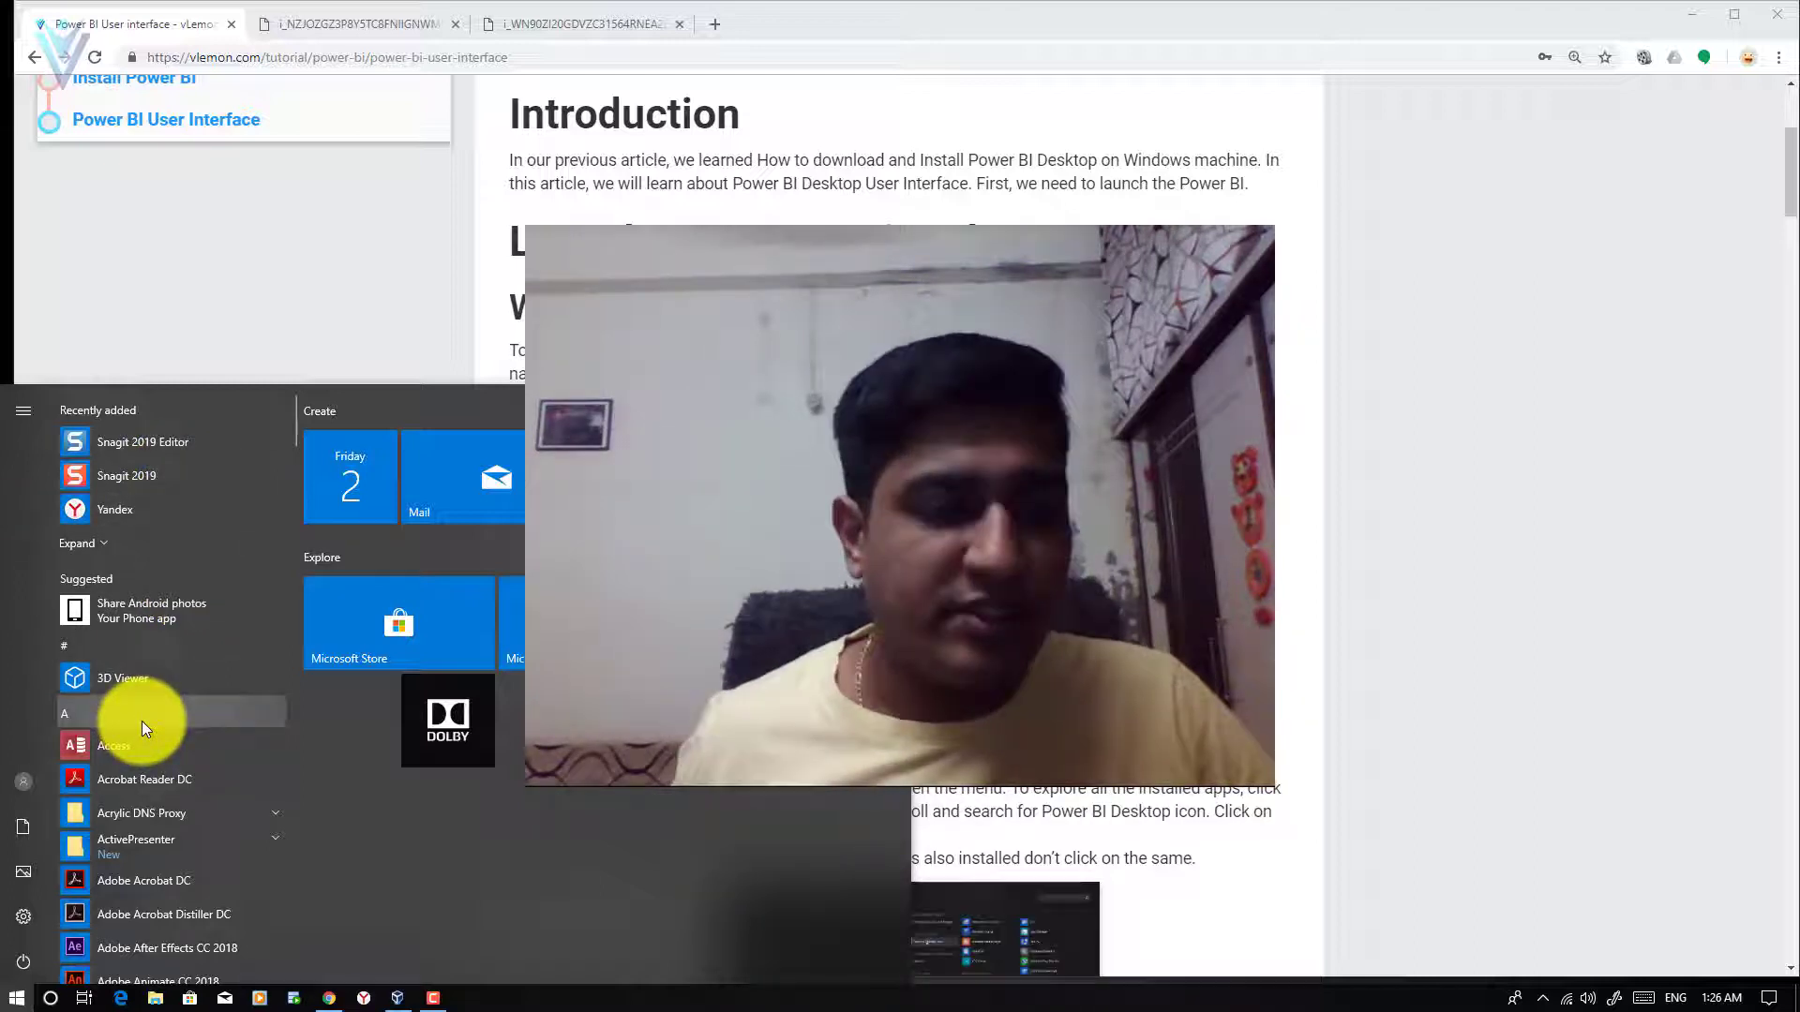
{"action": "left_click", "coordinate": [72, 714]}
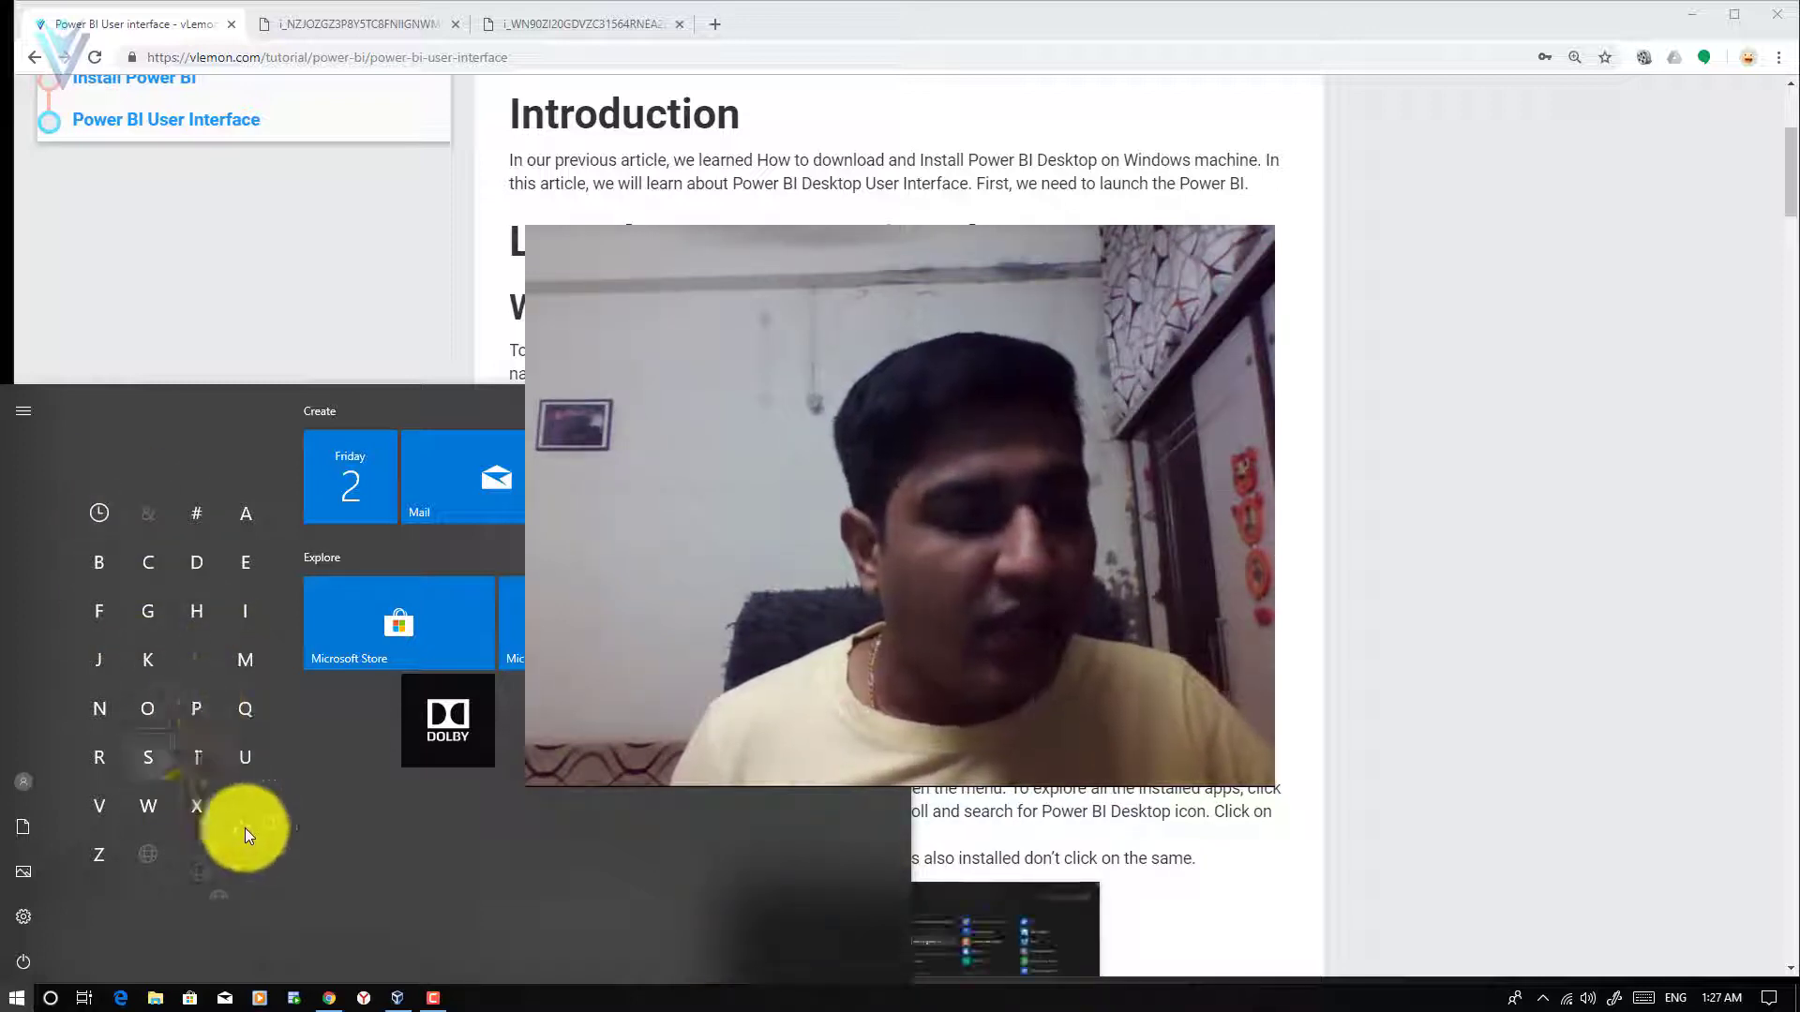
{"action": "left_click", "coordinate": [187, 712]}
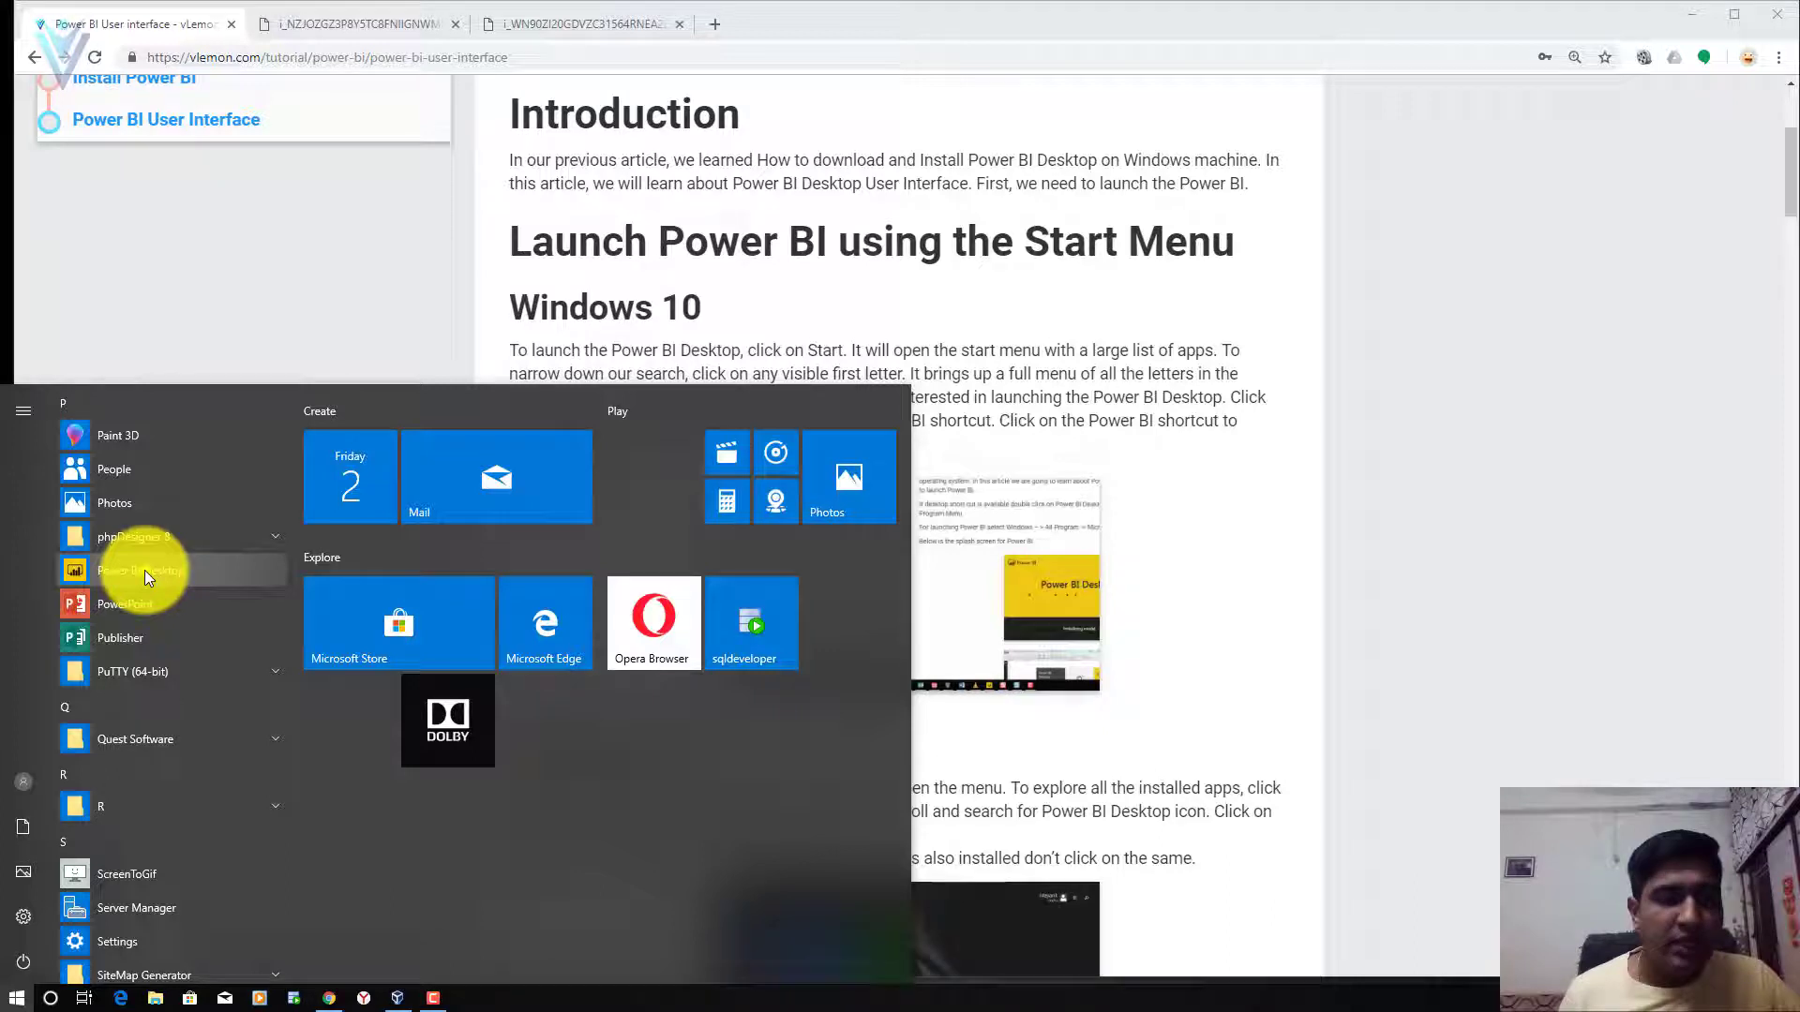
Step: Pin Power BI Desktop to the taskbar
{"action": "right_click", "coordinate": [145, 570]}
{"action": "mouse_move", "coordinate": [210, 621]}
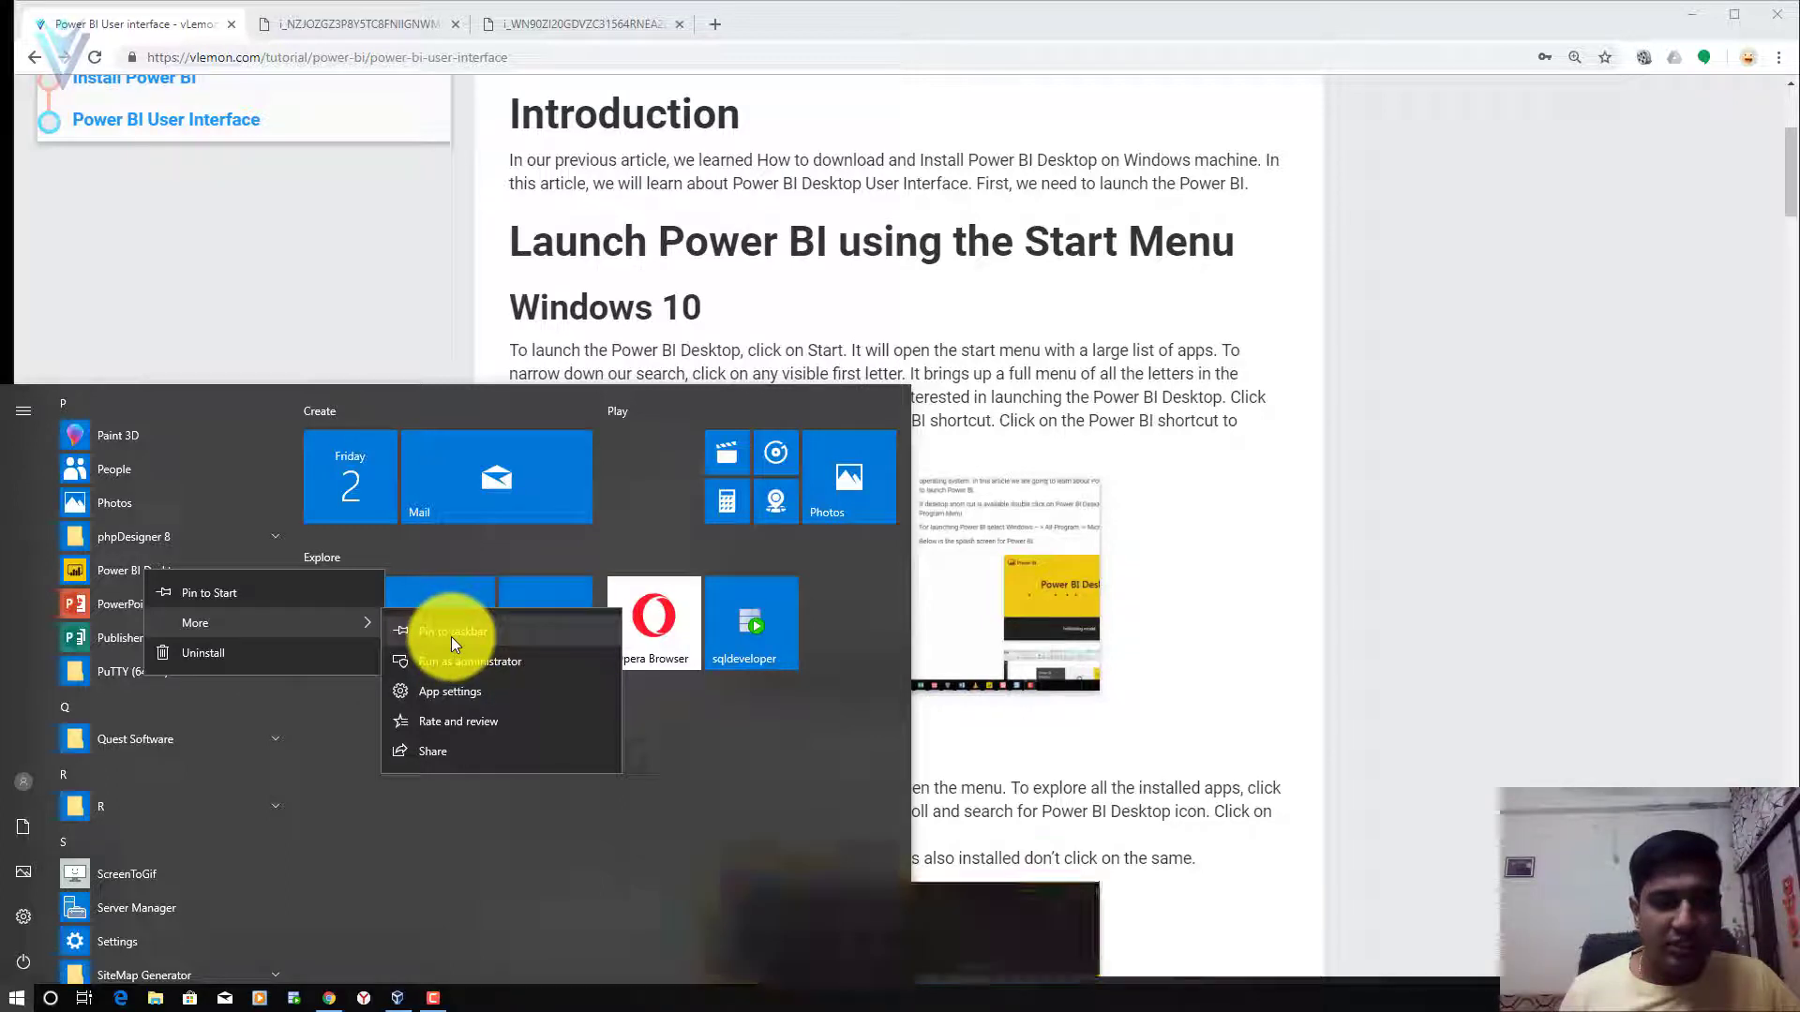
{"action": "left_click", "coordinate": [451, 633]}
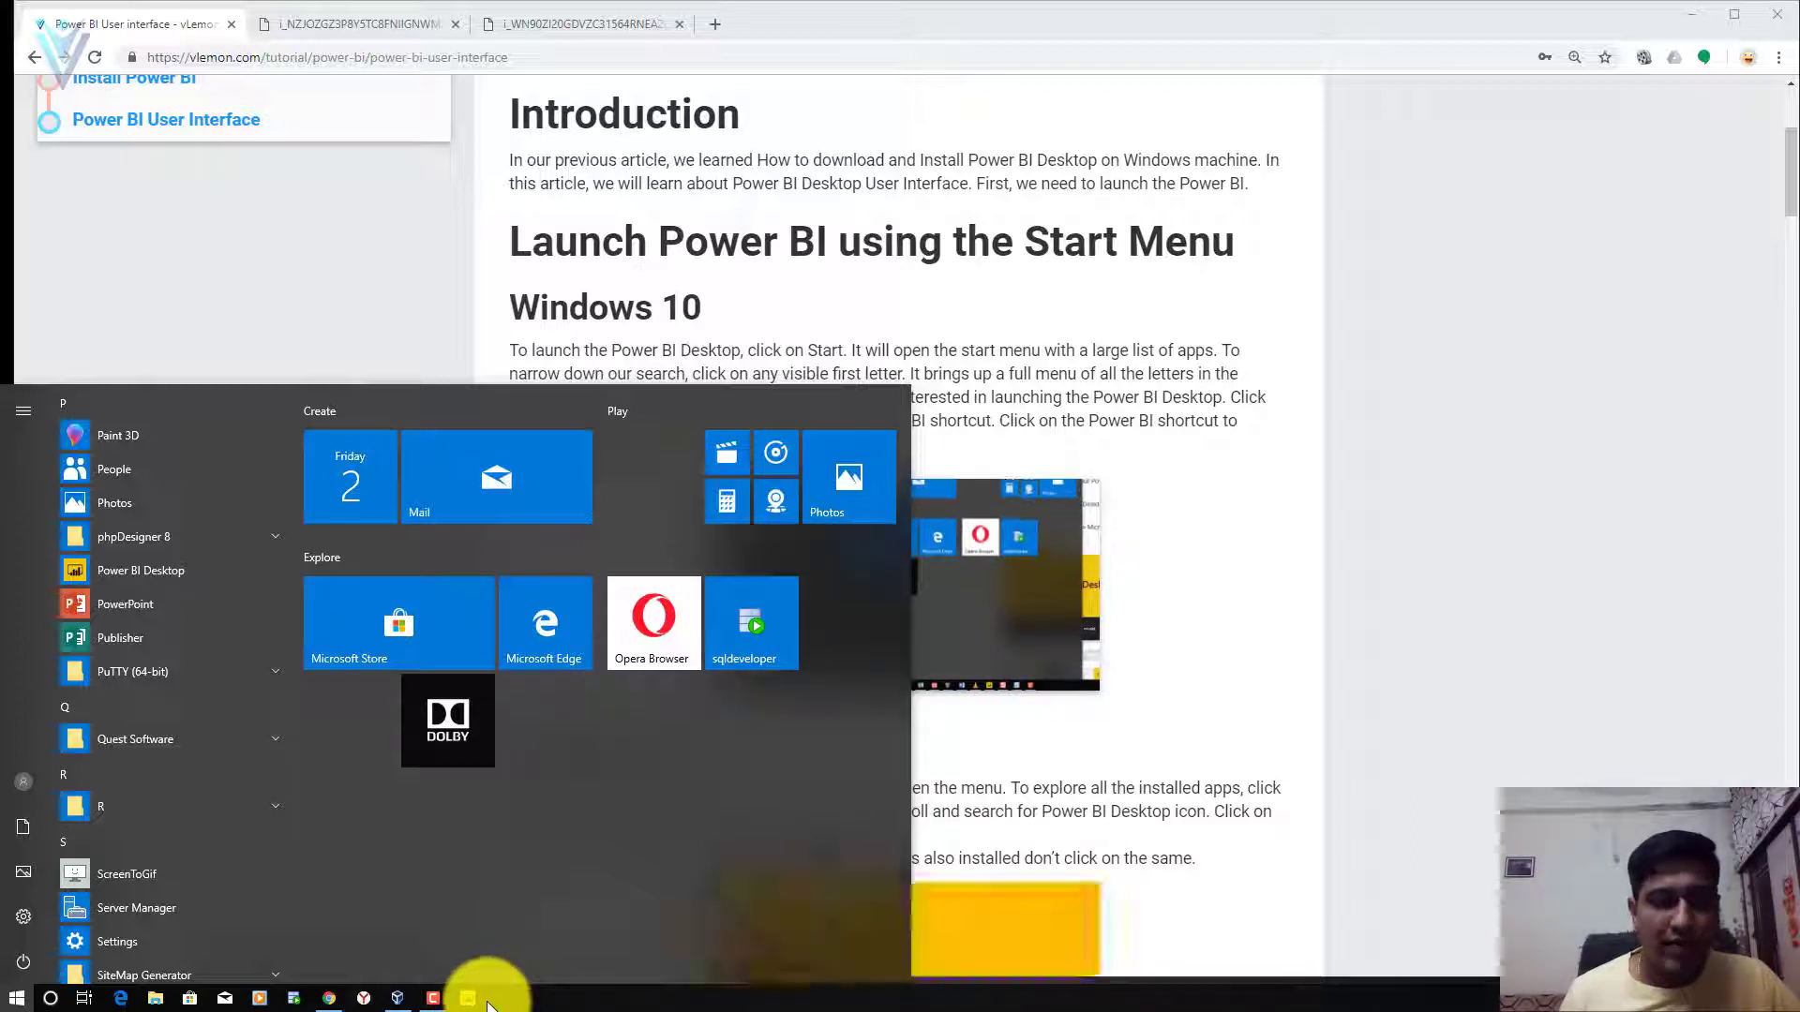
Step: Pin Power BI Desktop to the Start tiles and close the Start menu
{"action": "right_click", "coordinate": [141, 574]}
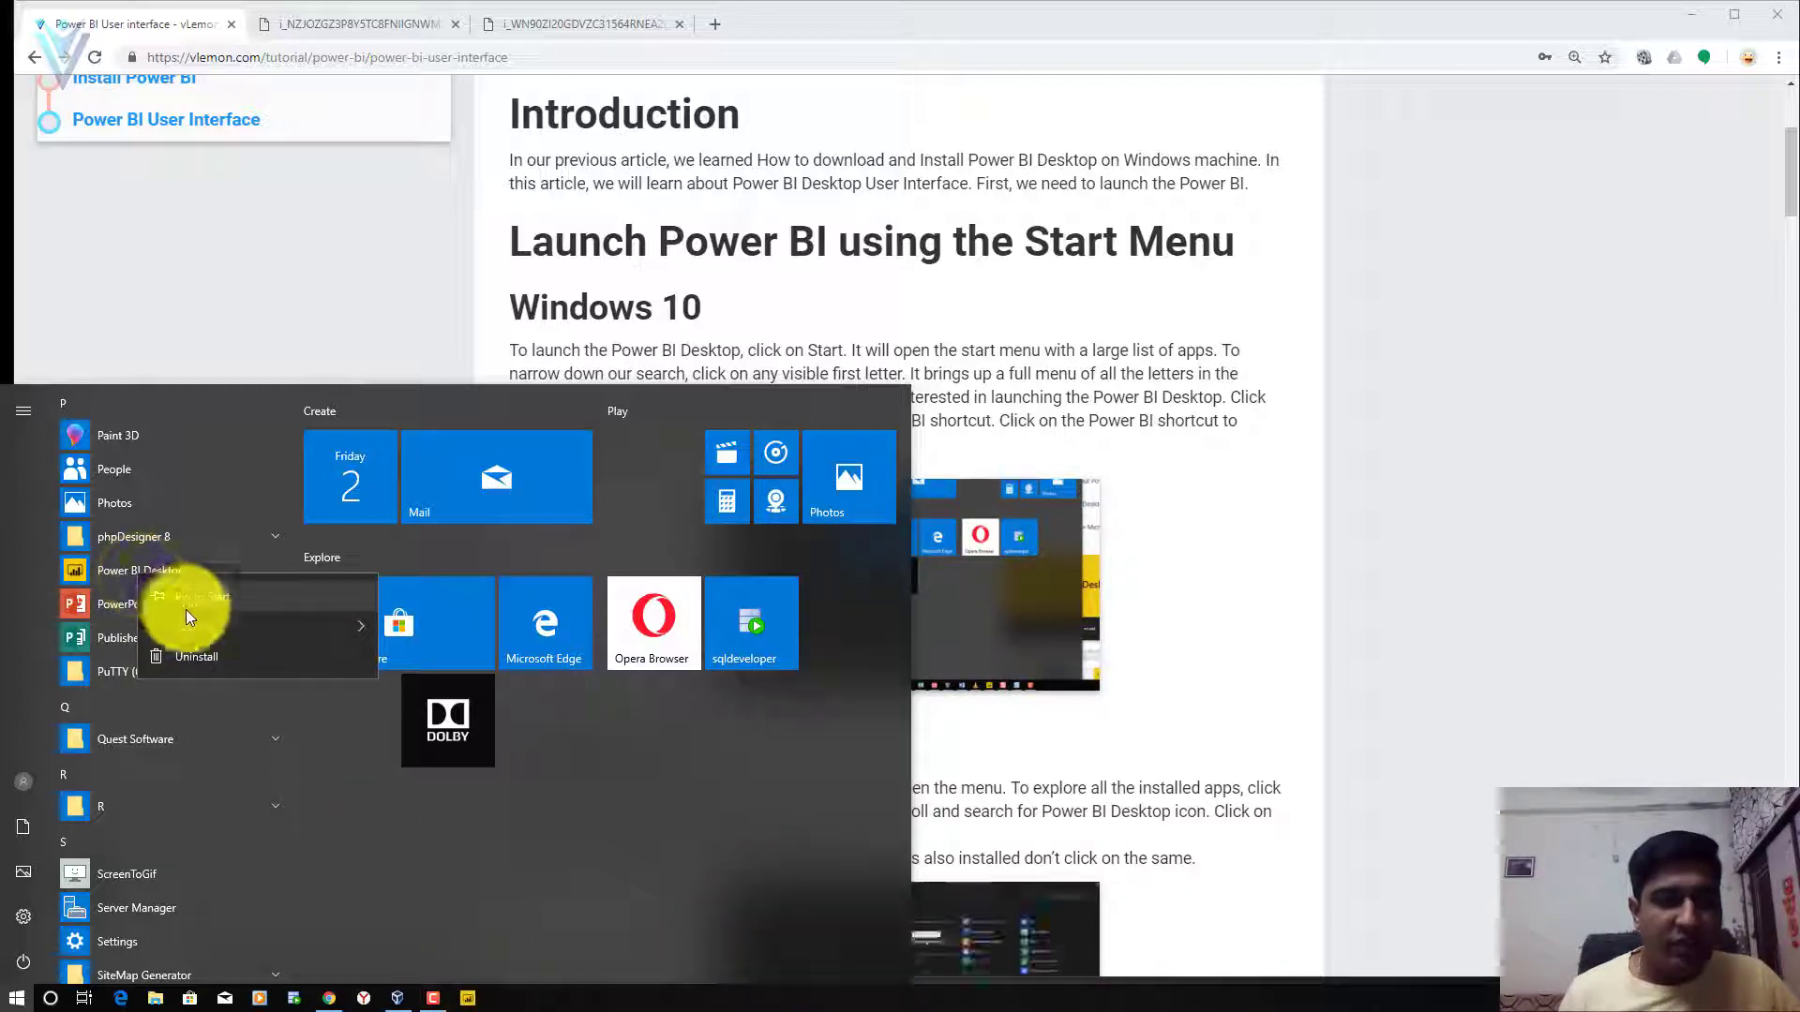
{"action": "mouse_move", "coordinate": [210, 626]}
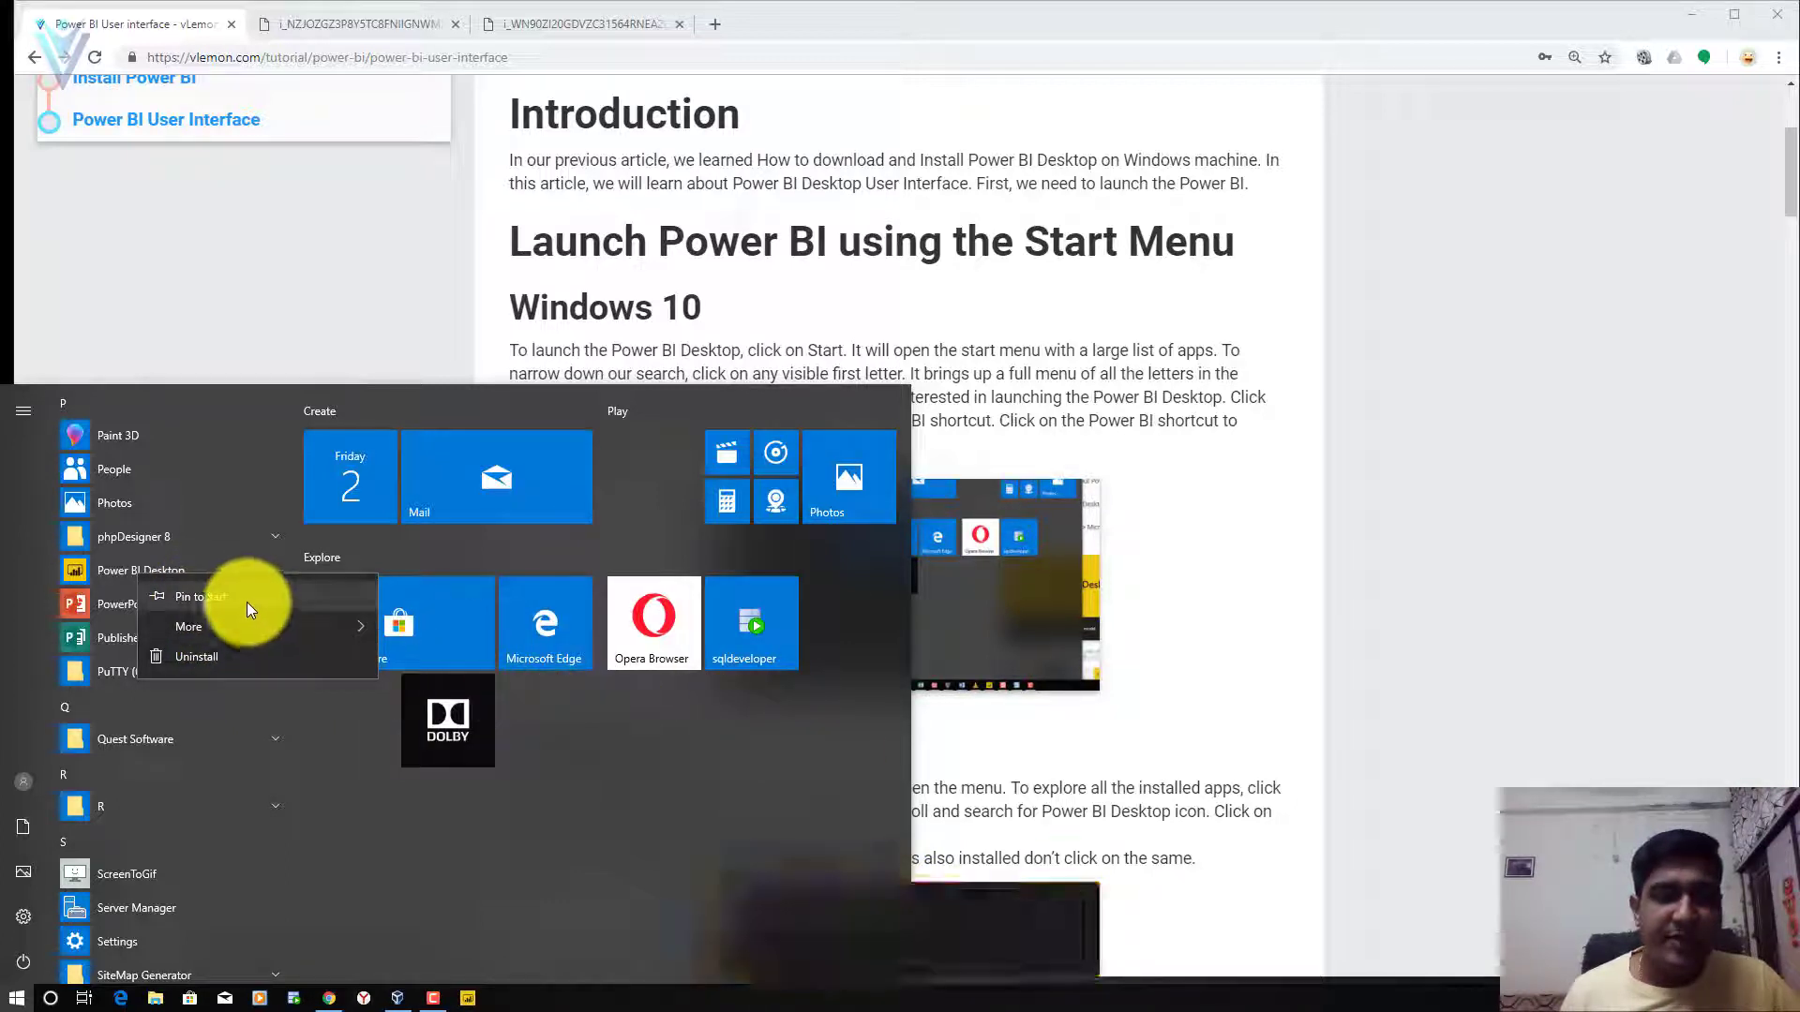
{"action": "left_click", "coordinate": [240, 596]}
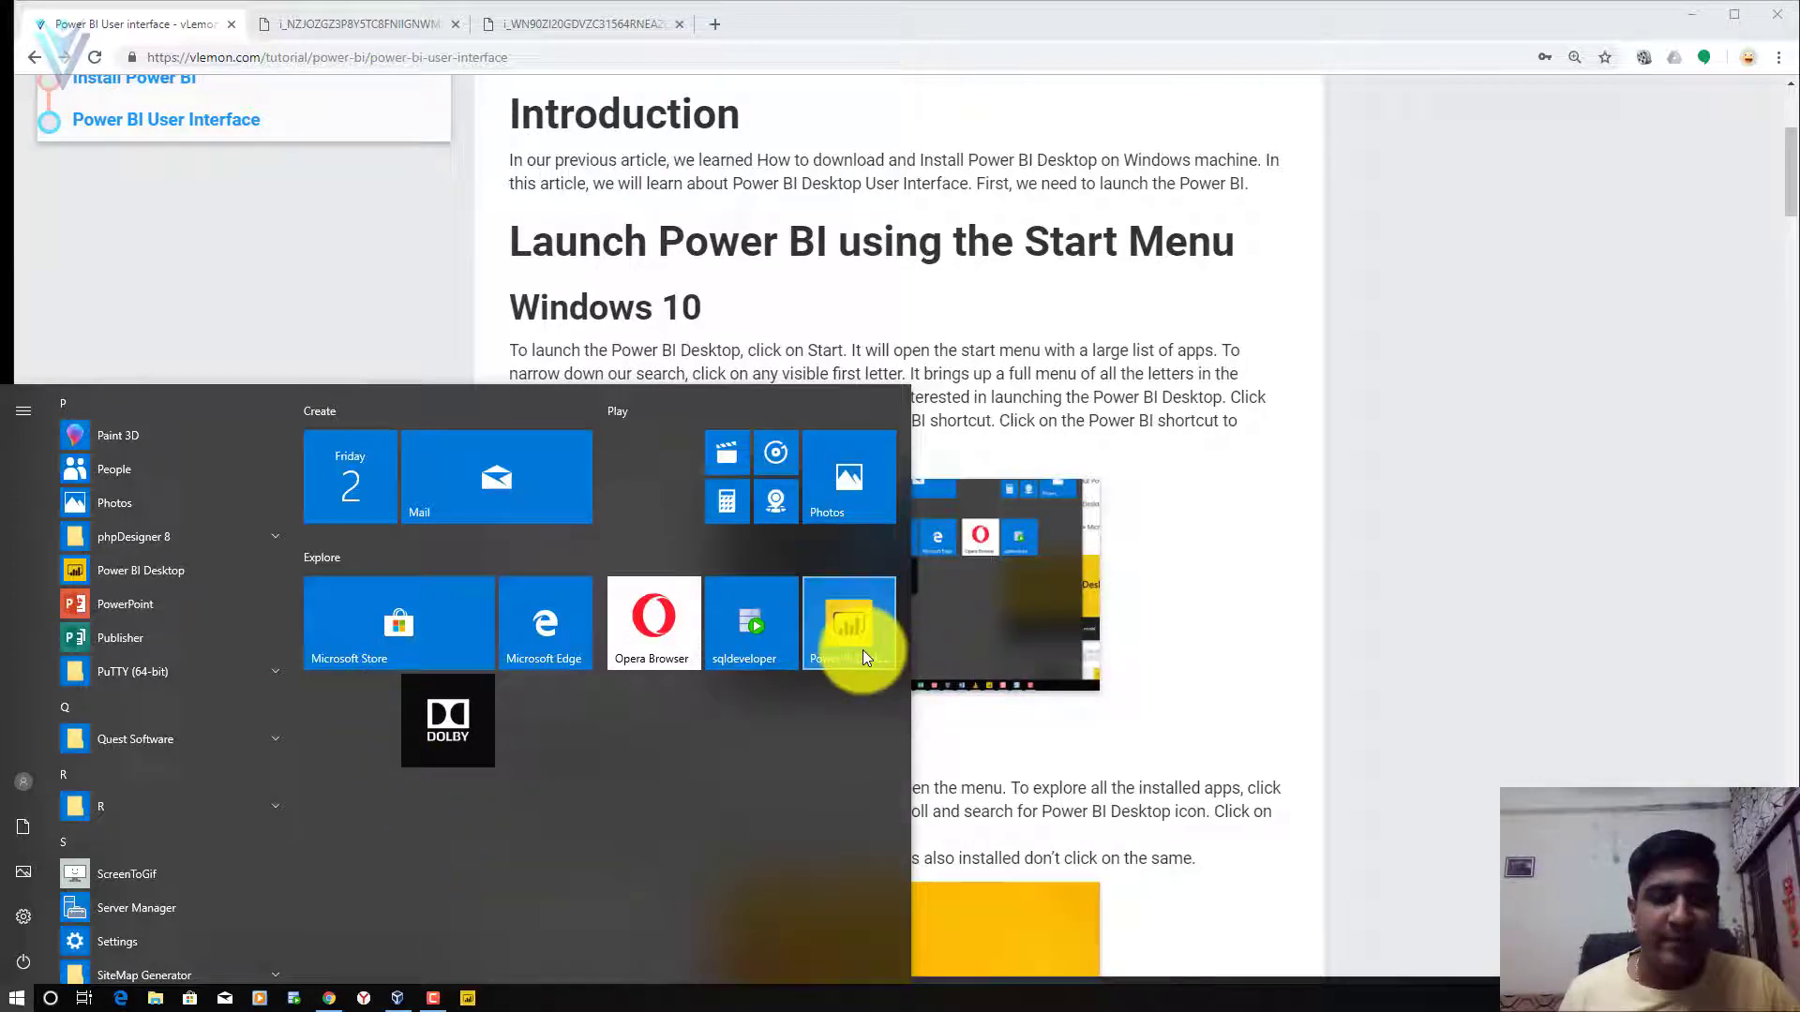
{"action": "left_click", "coordinate": [960, 332]}
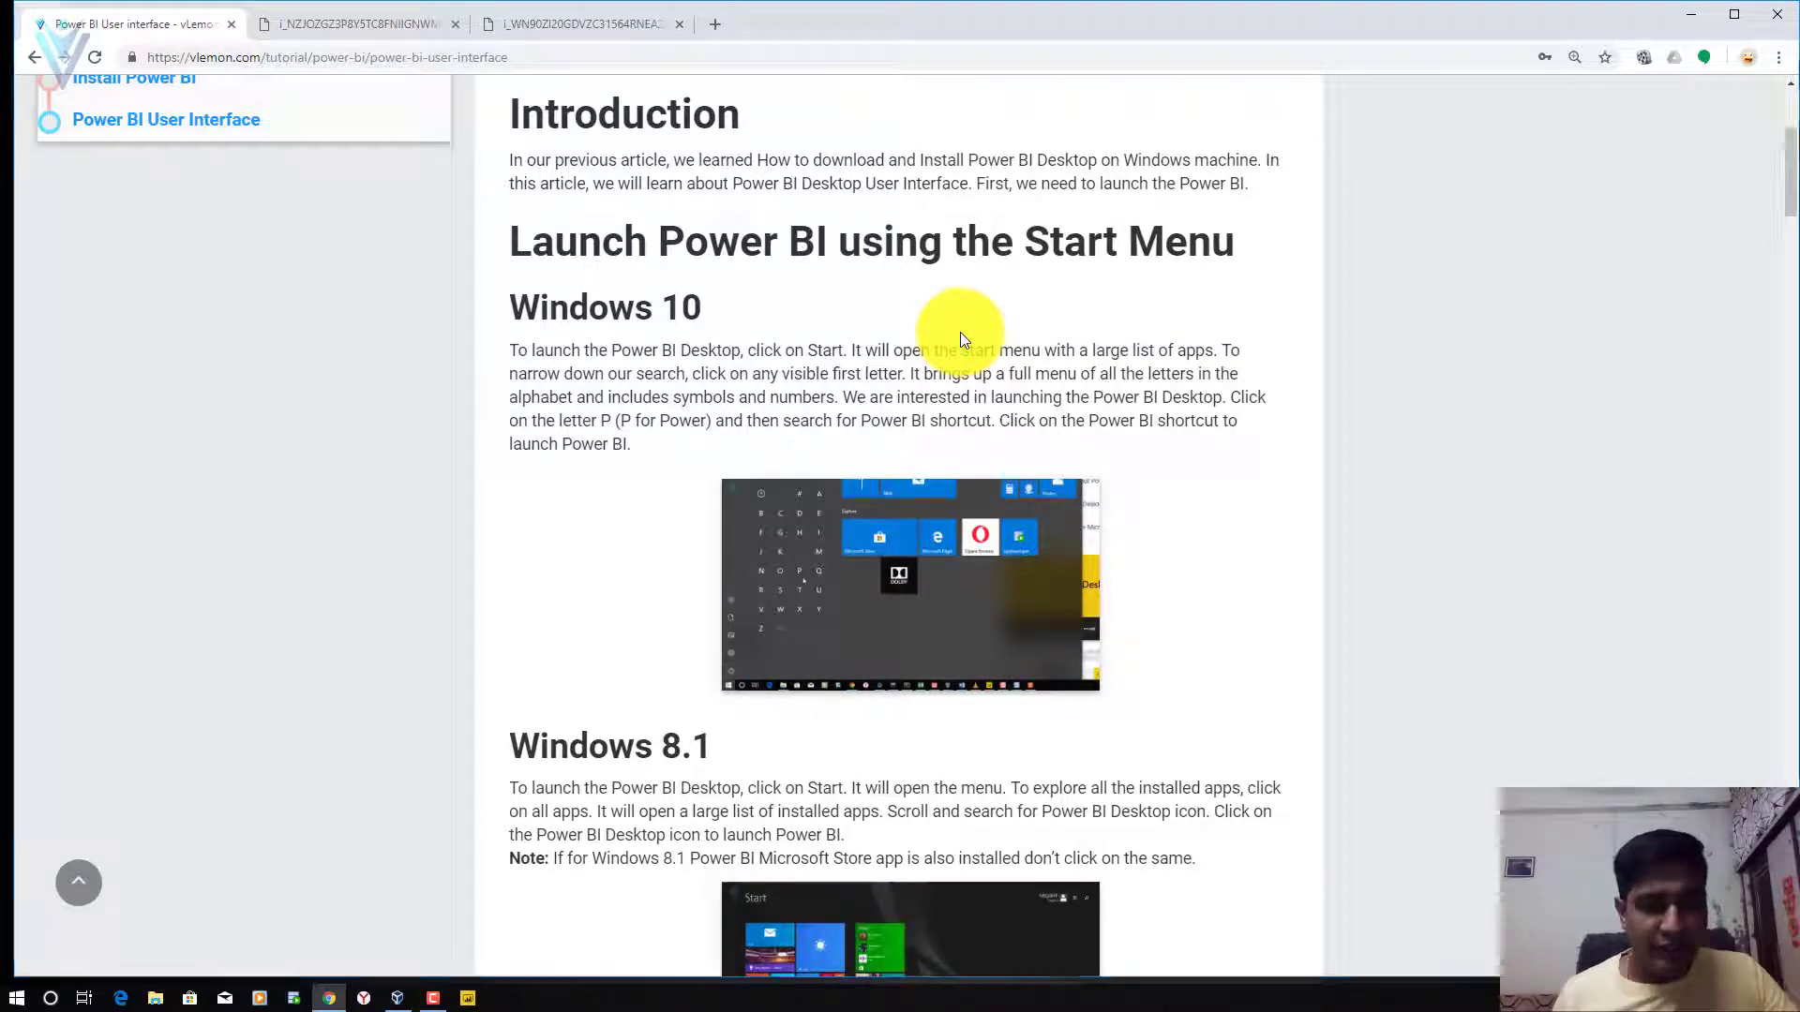
Step: Switch to the Windows 8.1 VM and shift its Power BI Desktop shortcut, then return it to the first column
{"action": "key", "text": "alt+Tab"}
{"action": "key", "text": "alt+Tab"}
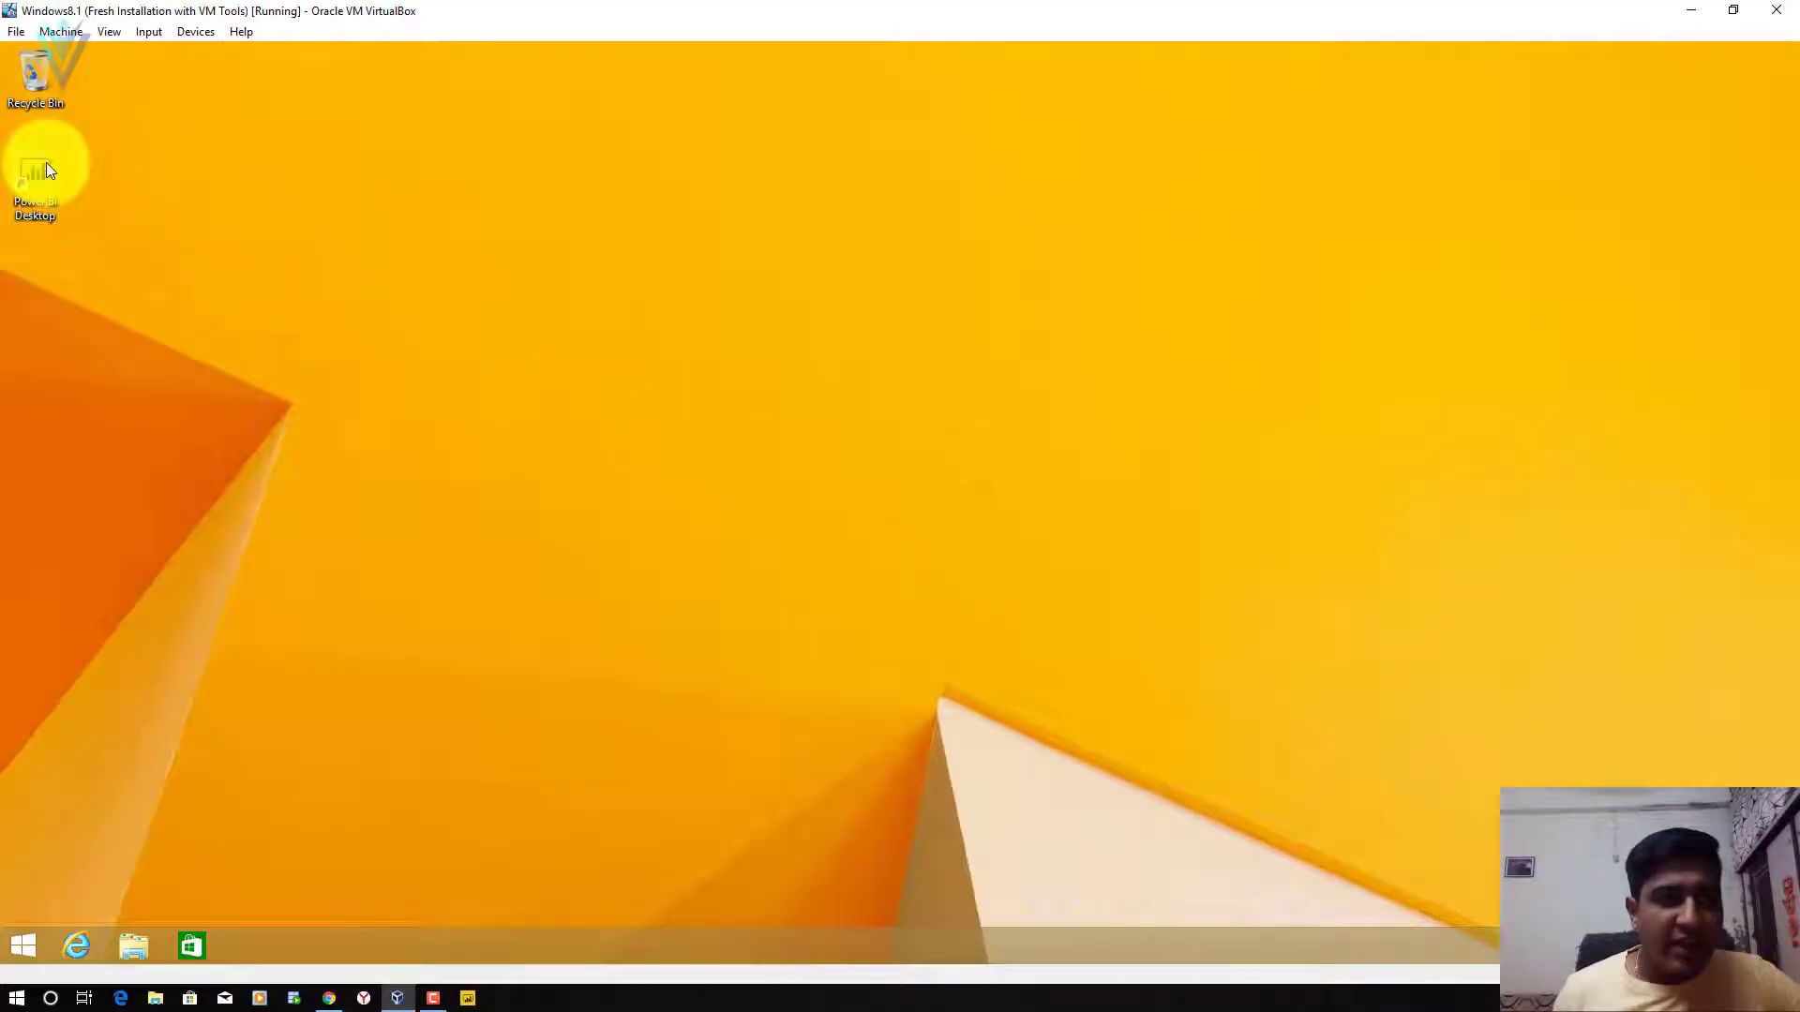
{"action": "left_click_drag", "start_coordinate": [47, 171], "coordinate": [85, 169]}
{"action": "left_click_drag", "start_coordinate": [193, 145], "coordinate": [43, 161]}
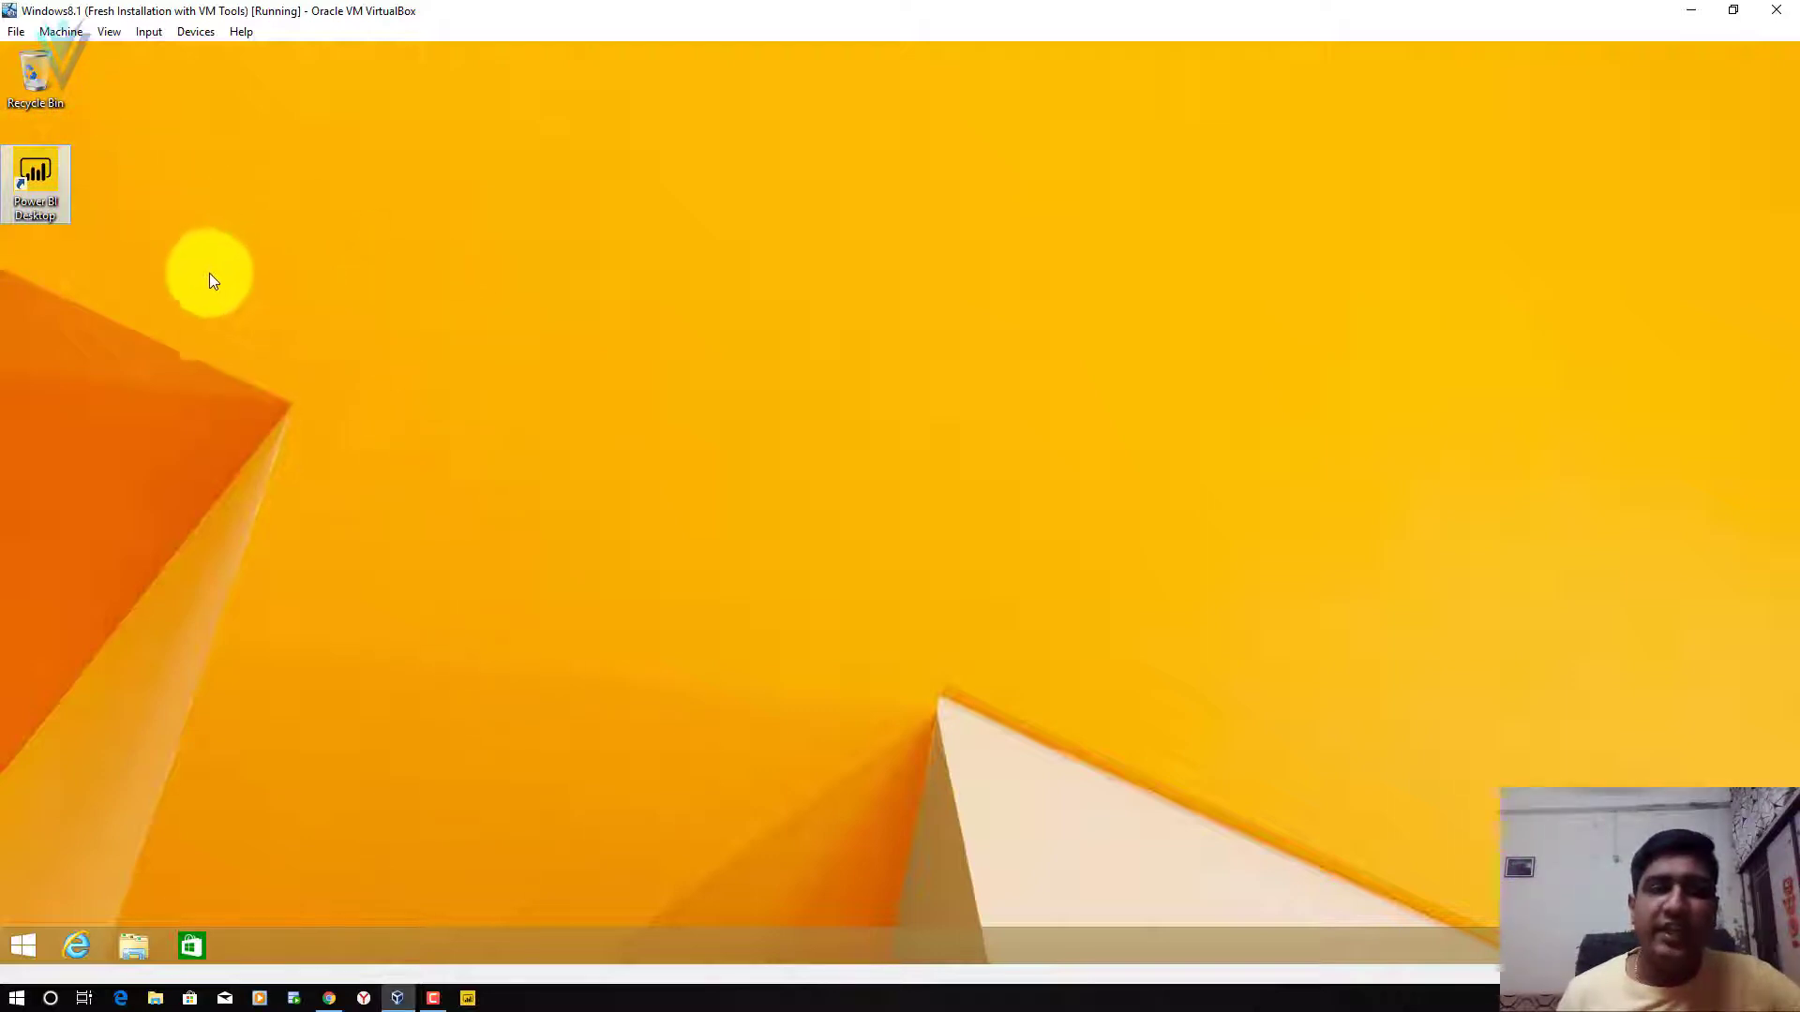
Step: Launch Power BI Desktop from the Windows 8.1 Apps by name list
{"action": "left_click", "coordinate": [388, 315]}
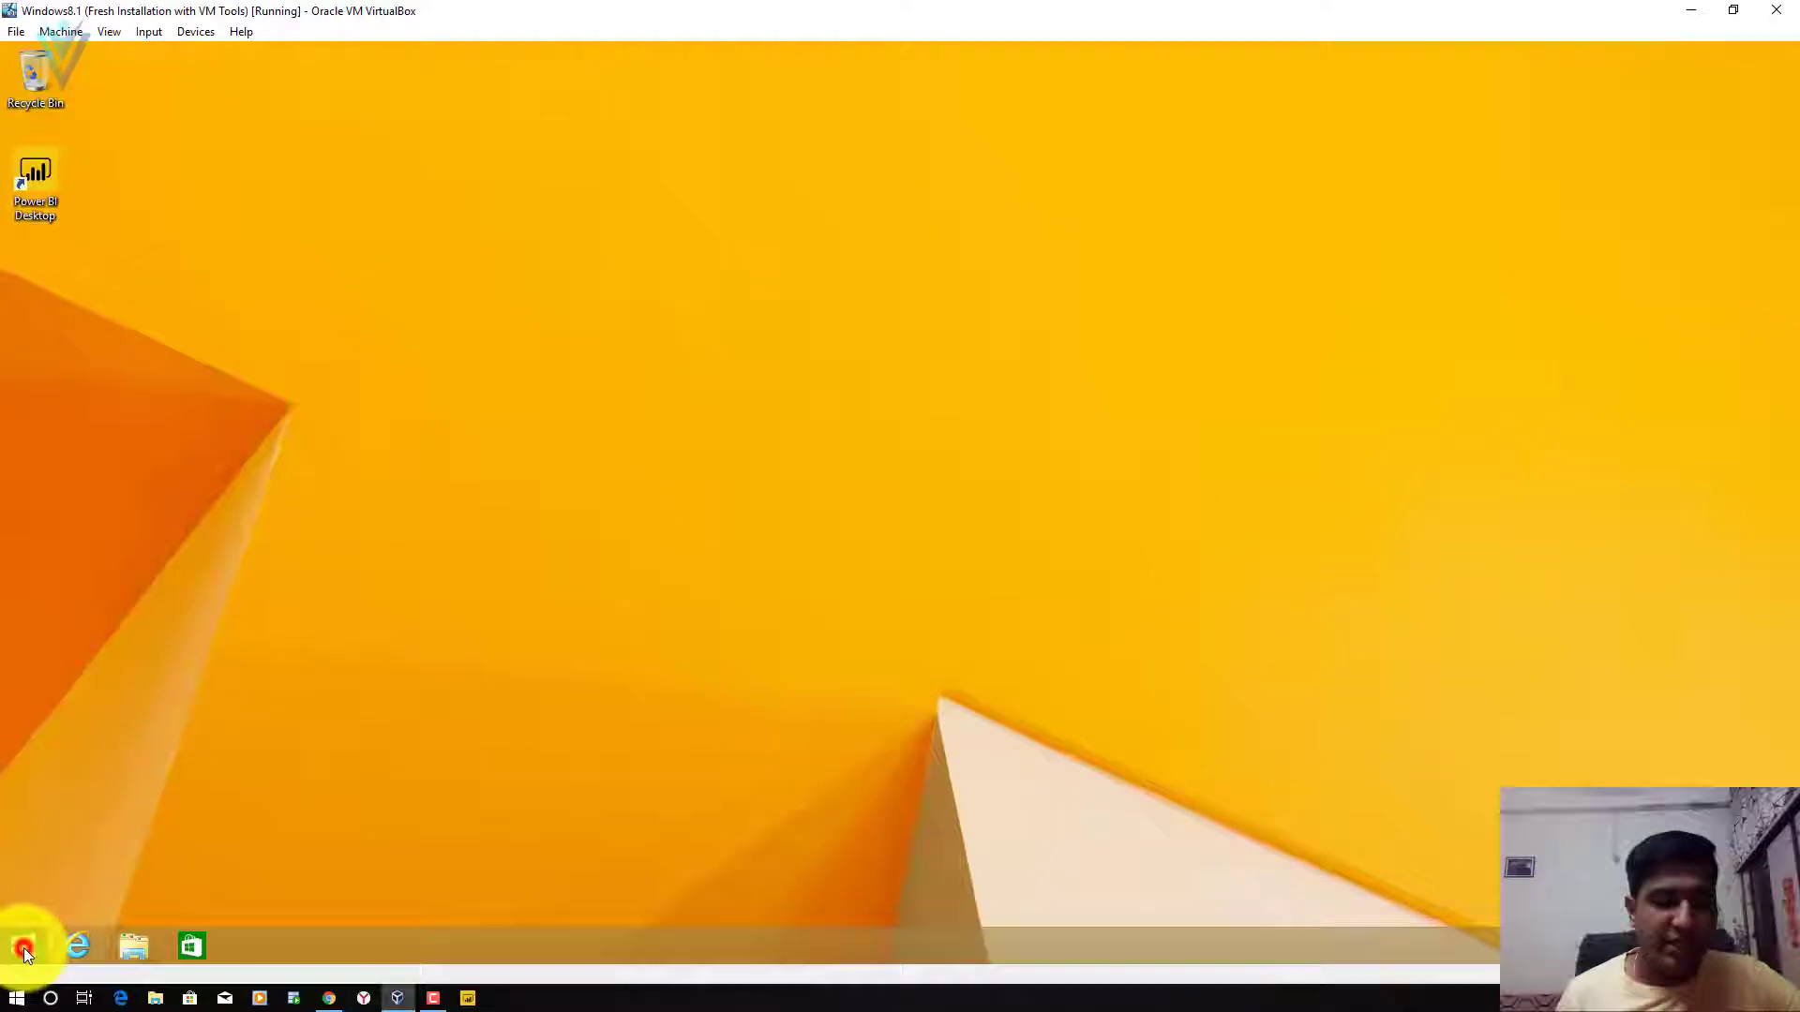
{"action": "left_click", "coordinate": [23, 947]}
{"action": "left_click", "coordinate": [217, 917]}
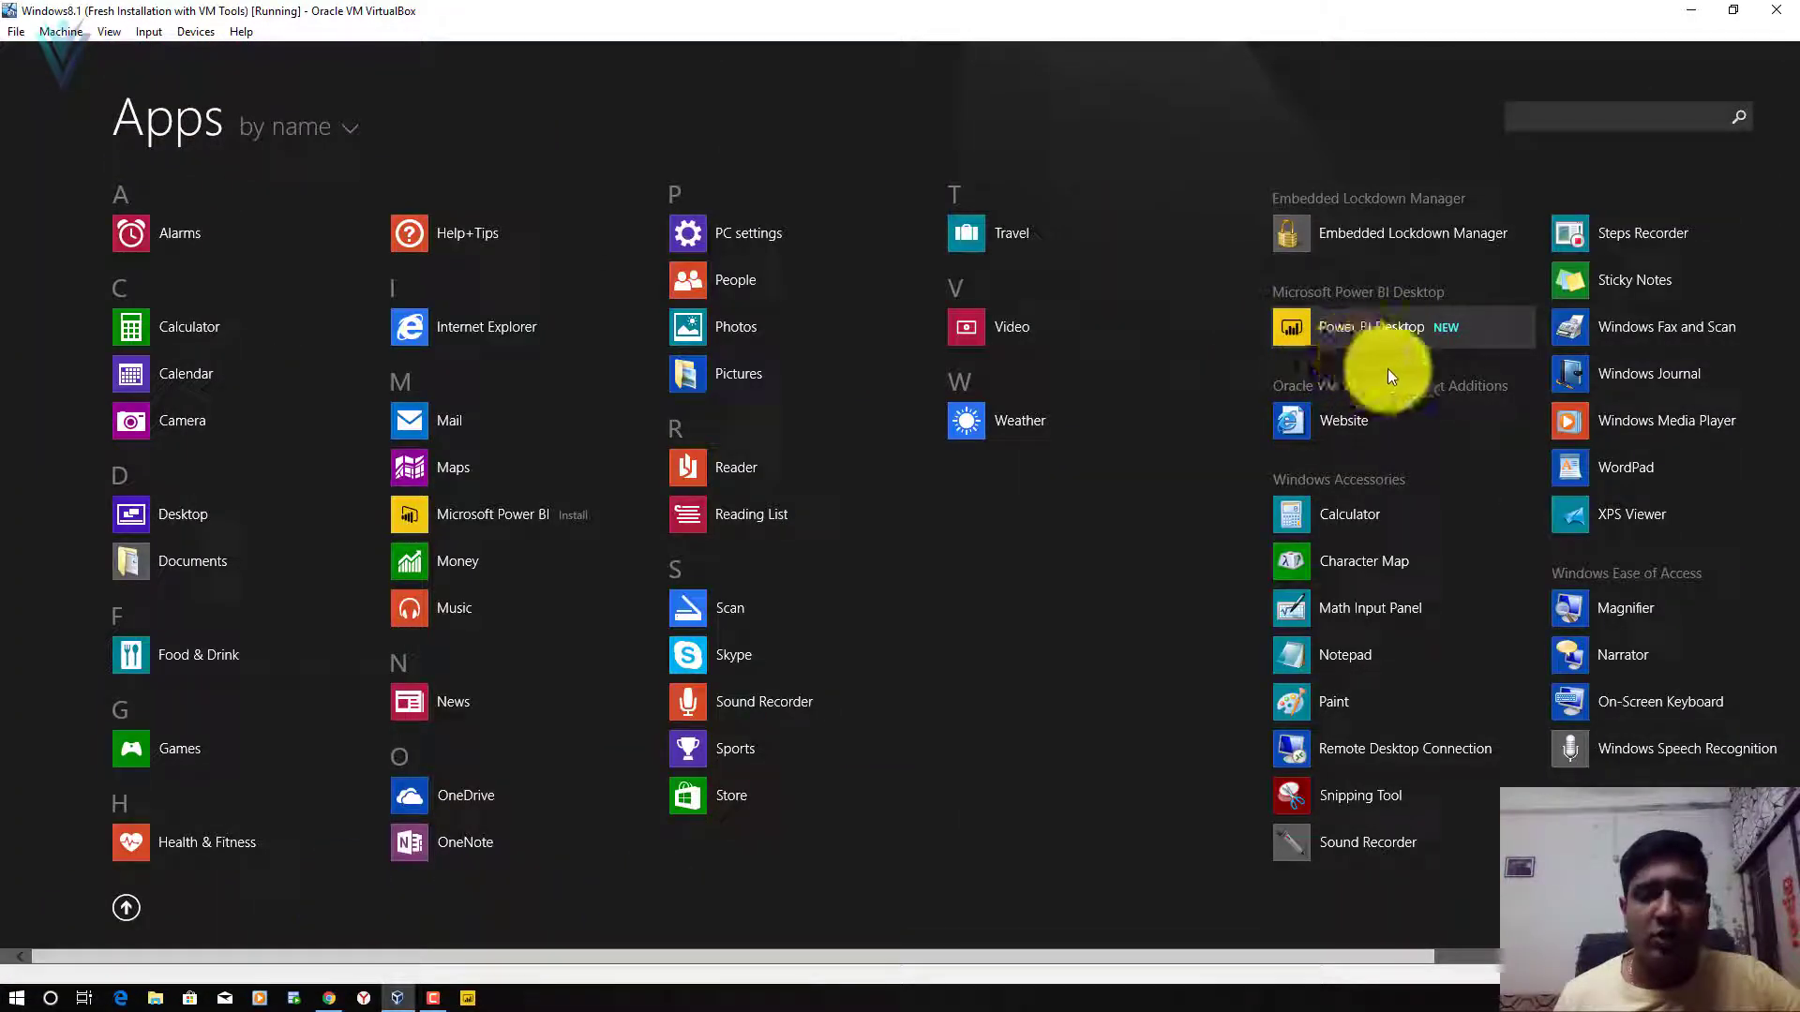
{"action": "left_click", "coordinate": [1367, 325]}
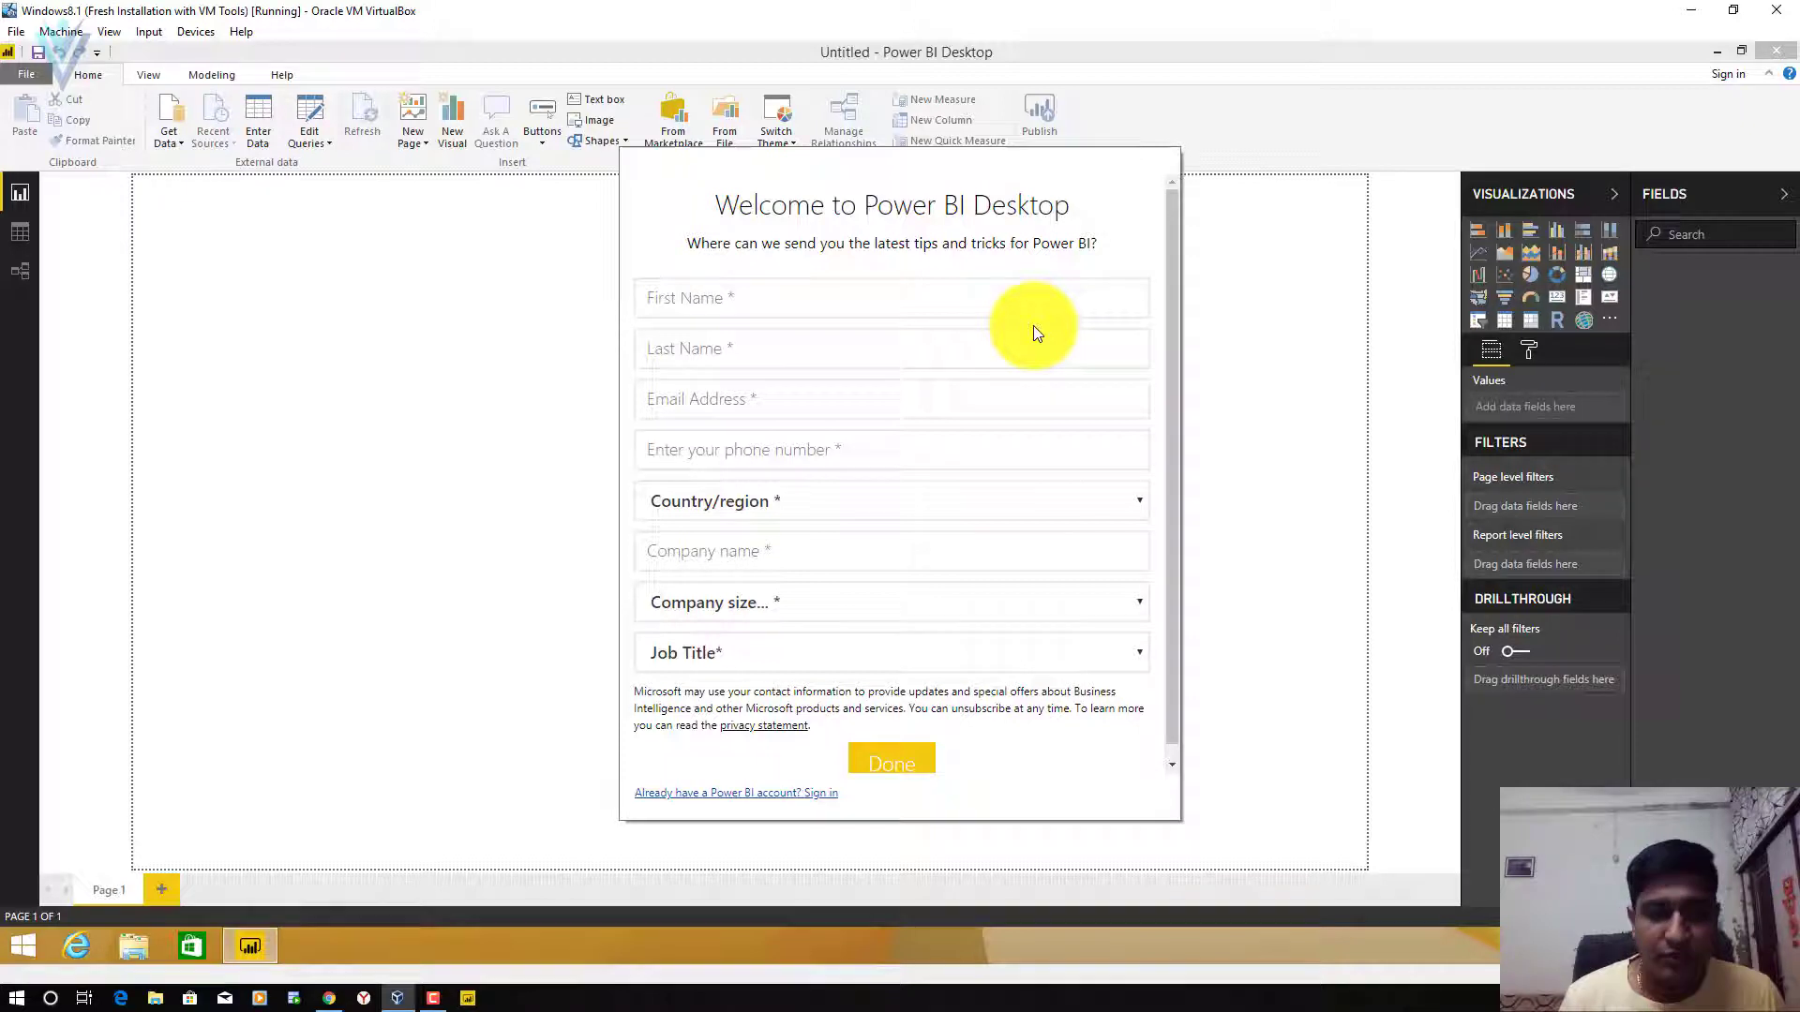
Step: Skip the welcome form via the existing-account sign-in link, then close the Sign in dialog unsigned
{"action": "scroll", "coordinate": [916, 703], "scroll_direction": "down", "scroll_amount": 1}
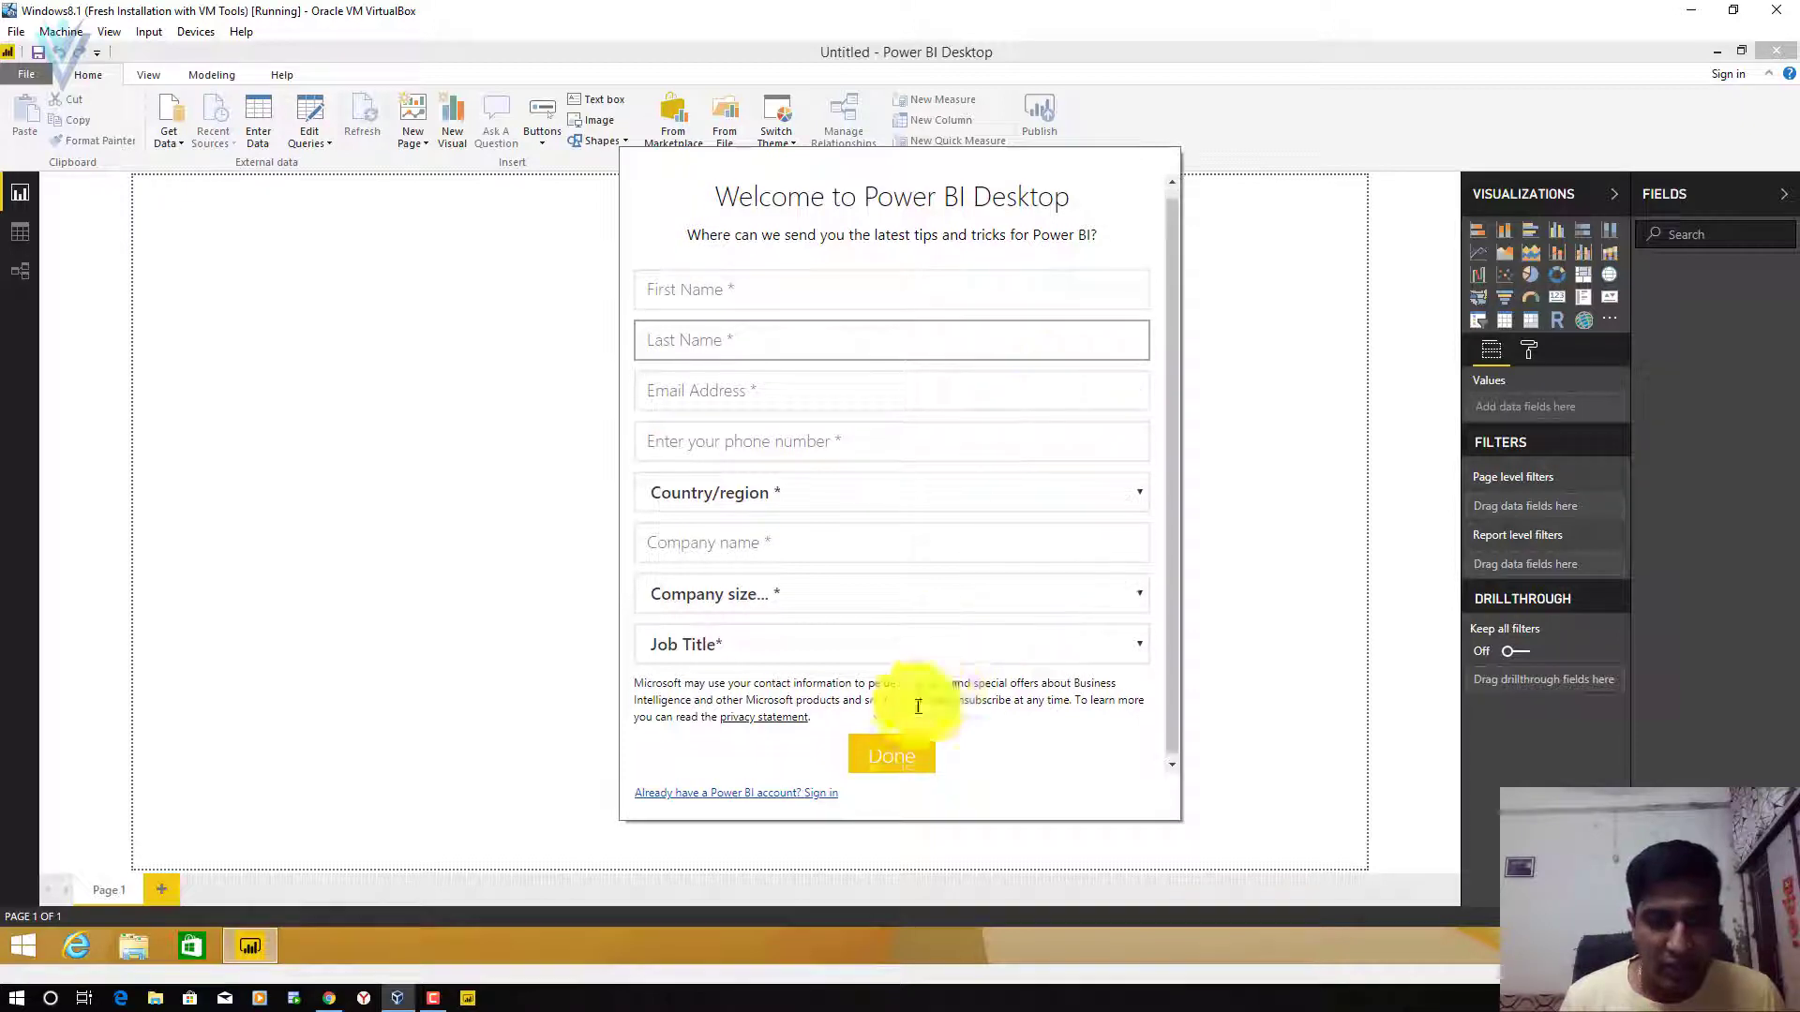
{"action": "left_click", "coordinate": [737, 793]}
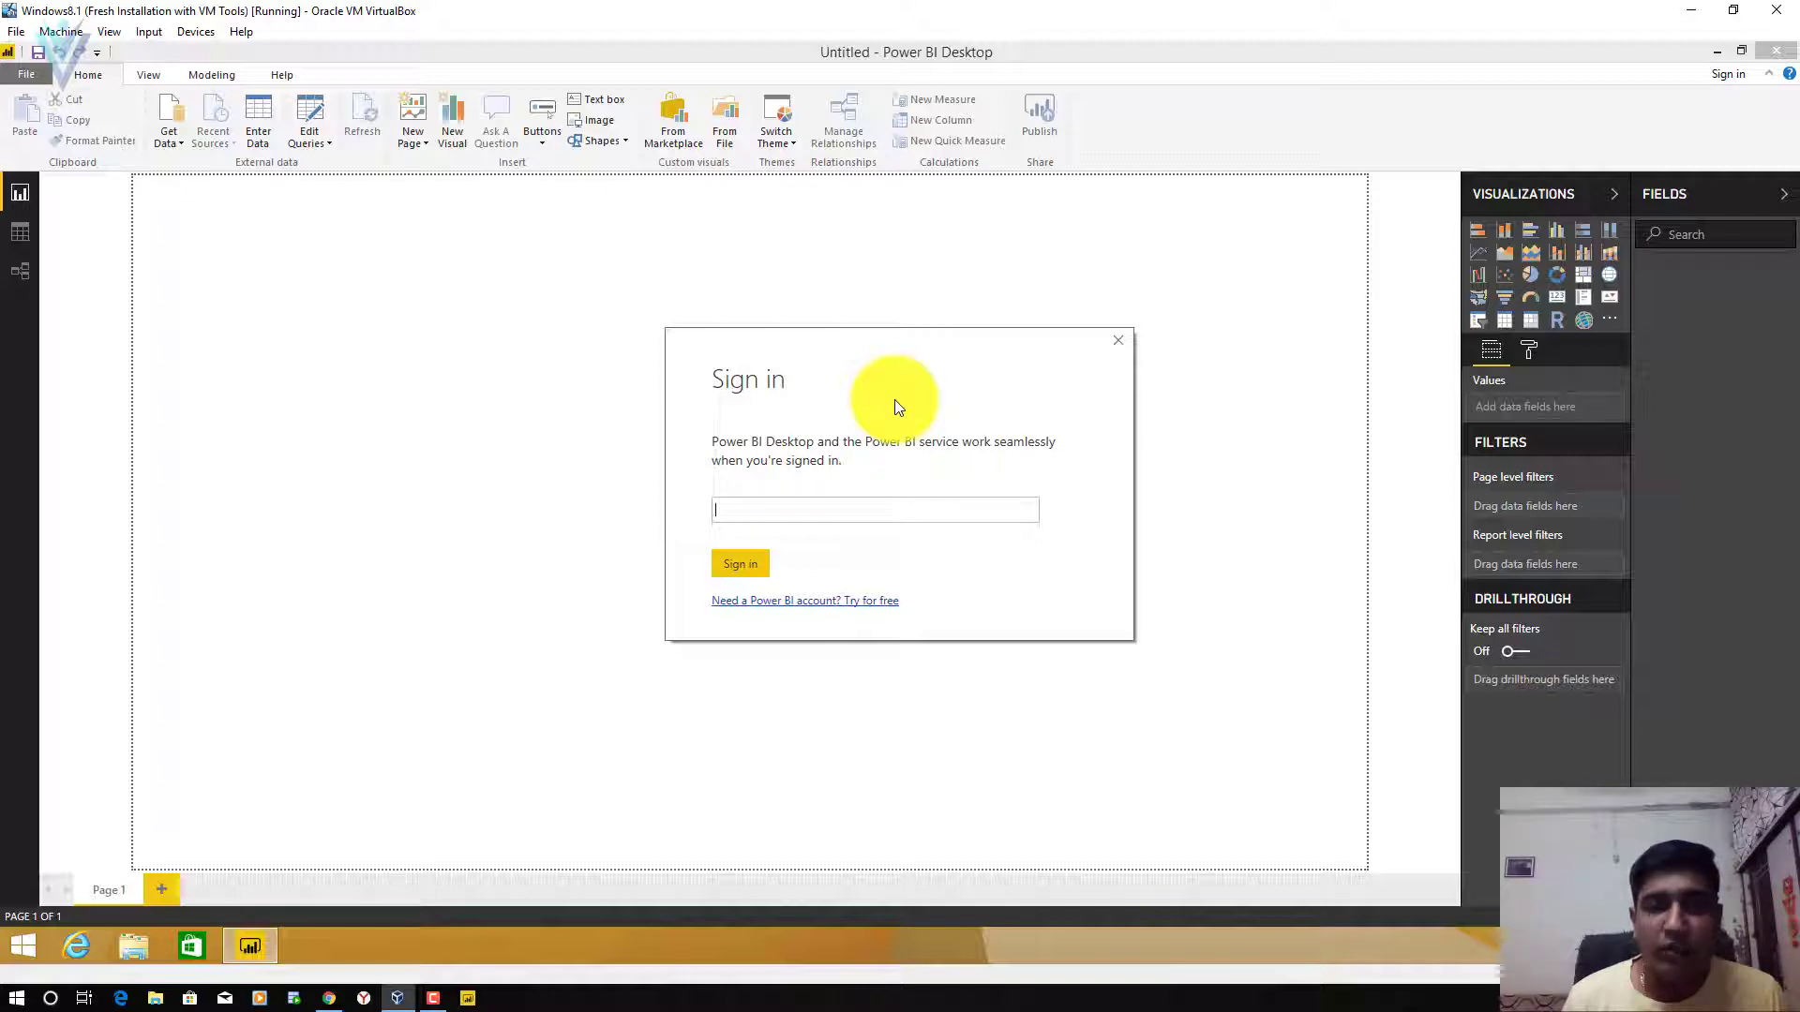
{"action": "left_click", "coordinate": [865, 511]}
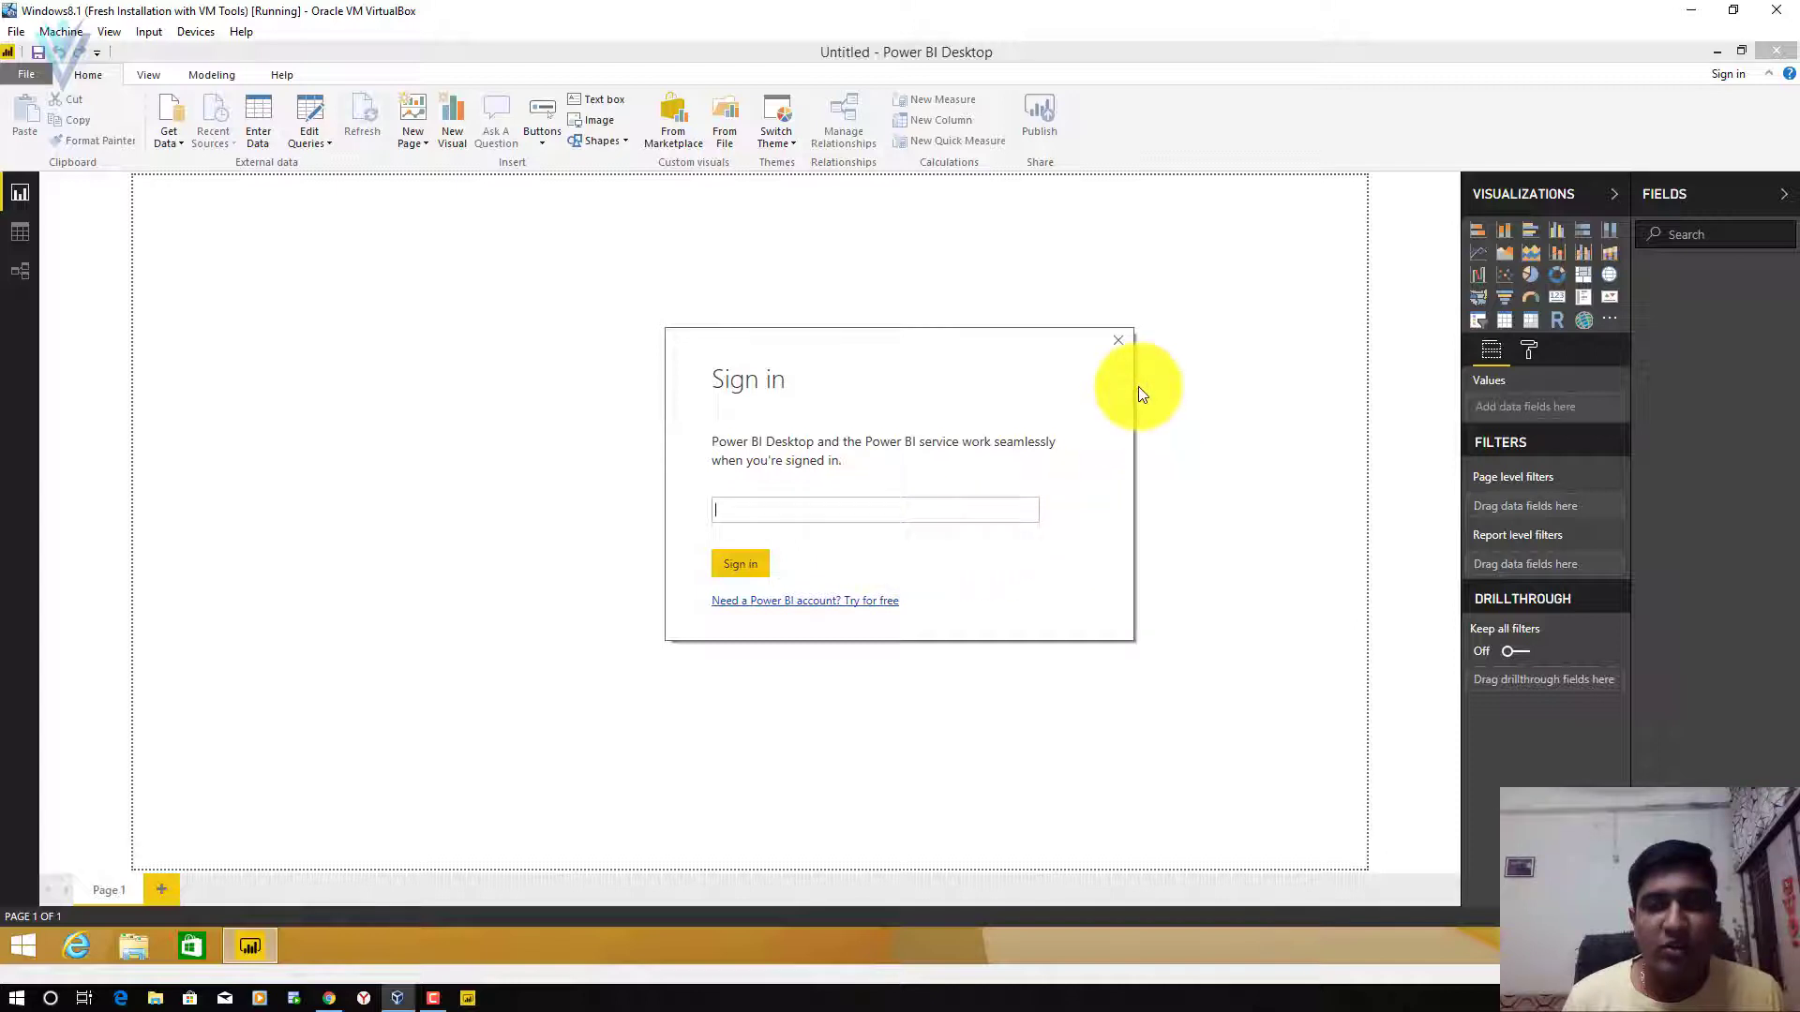
{"action": "left_click", "coordinate": [1117, 344]}
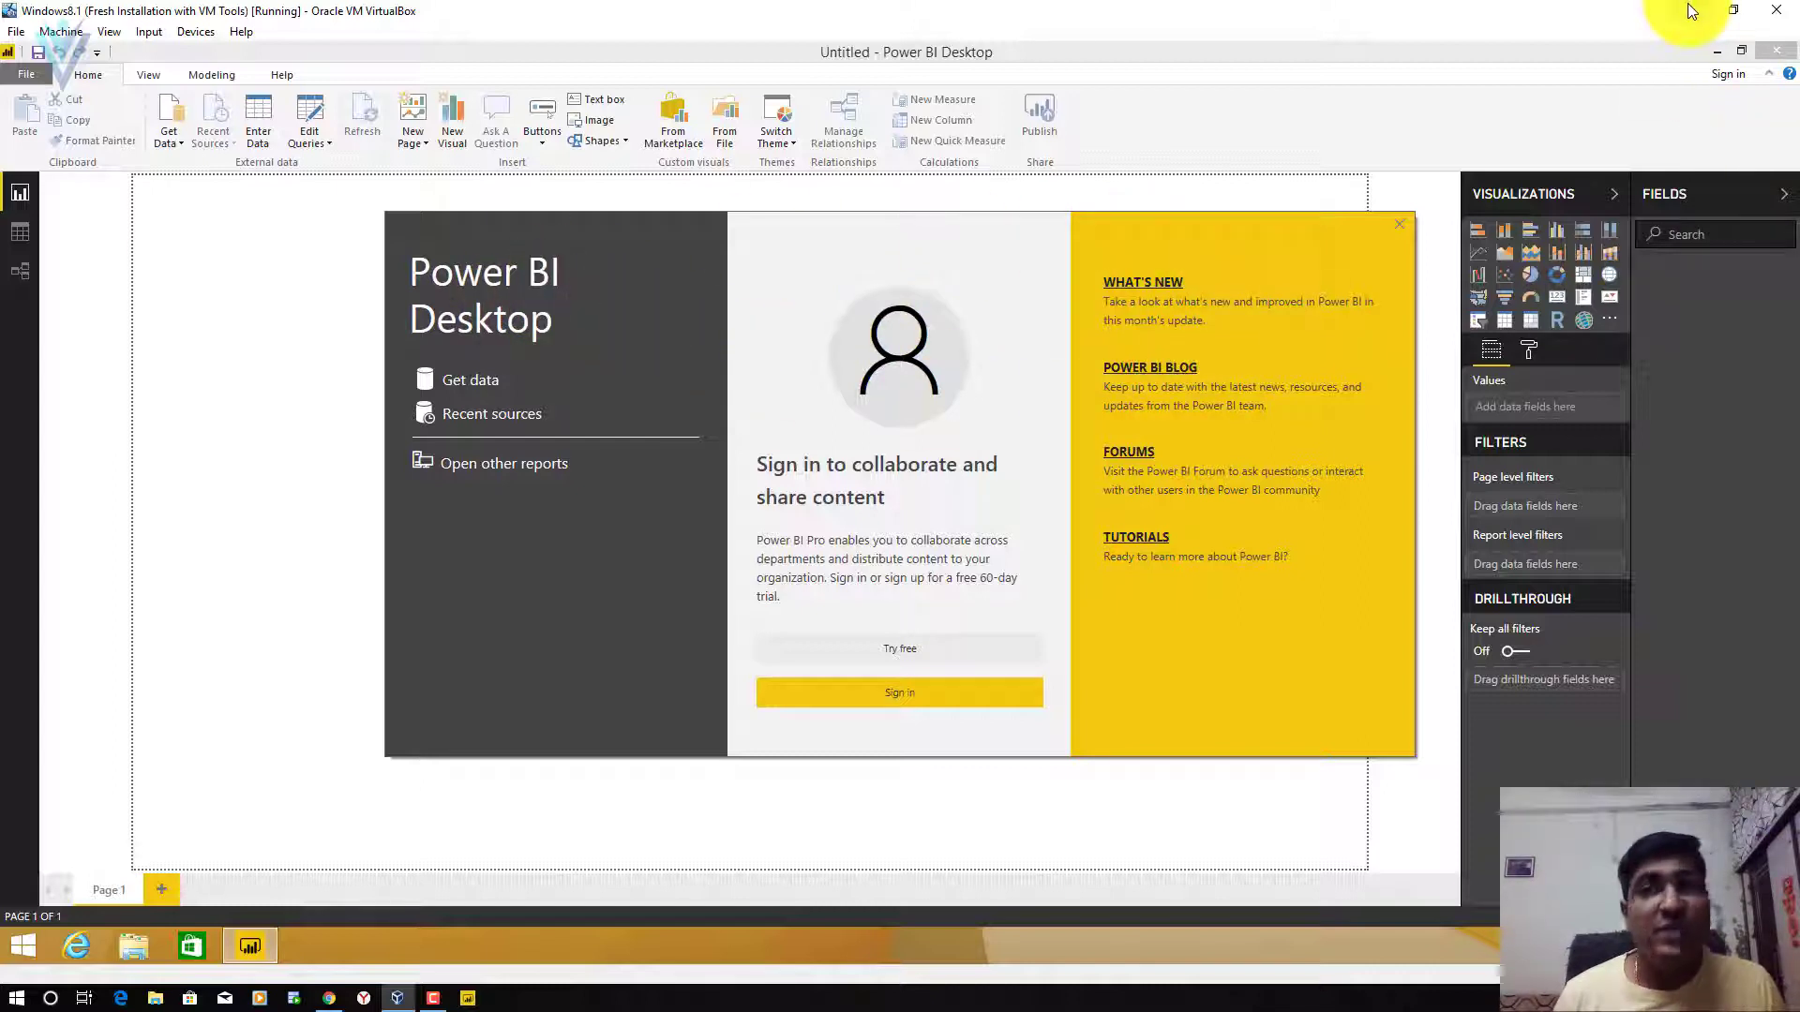
Step: Maximize Chrome, glance at the sign-in error tab, and return to the User Interface article
{"action": "left_click", "coordinate": [329, 998]}
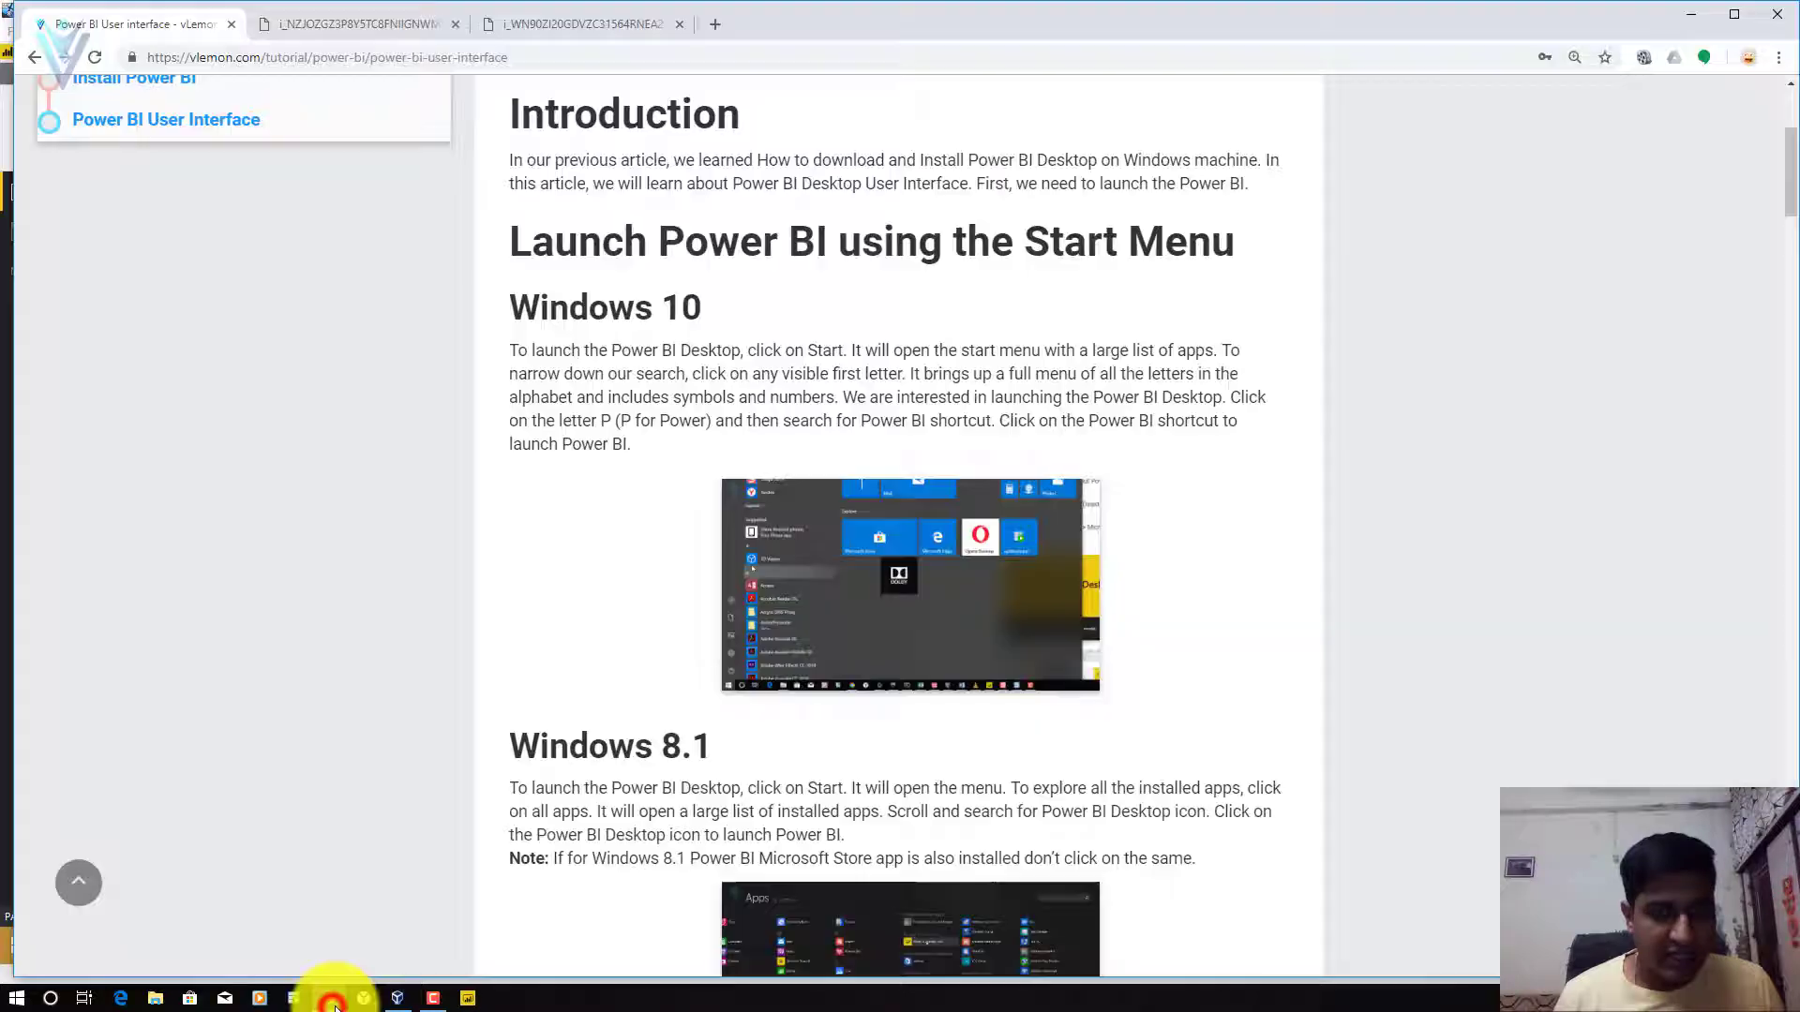
{"action": "left_click", "coordinate": [353, 22]}
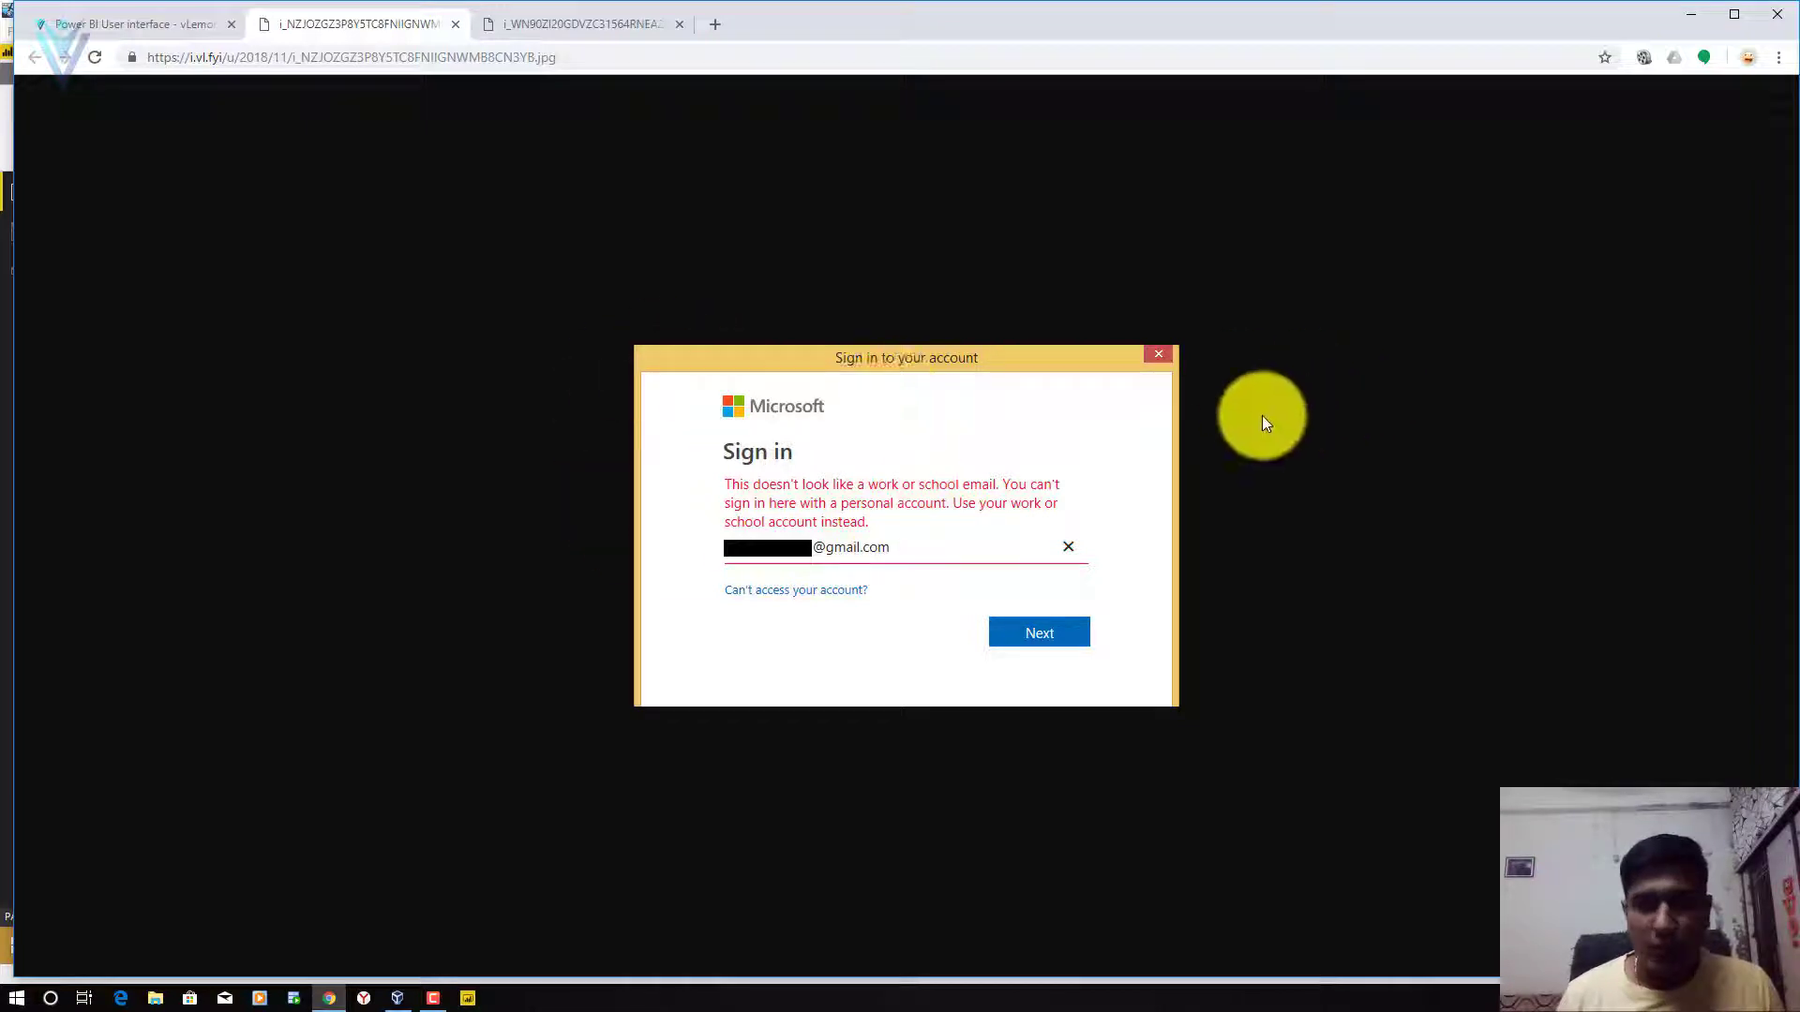
{"action": "left_click", "coordinate": [1734, 14]}
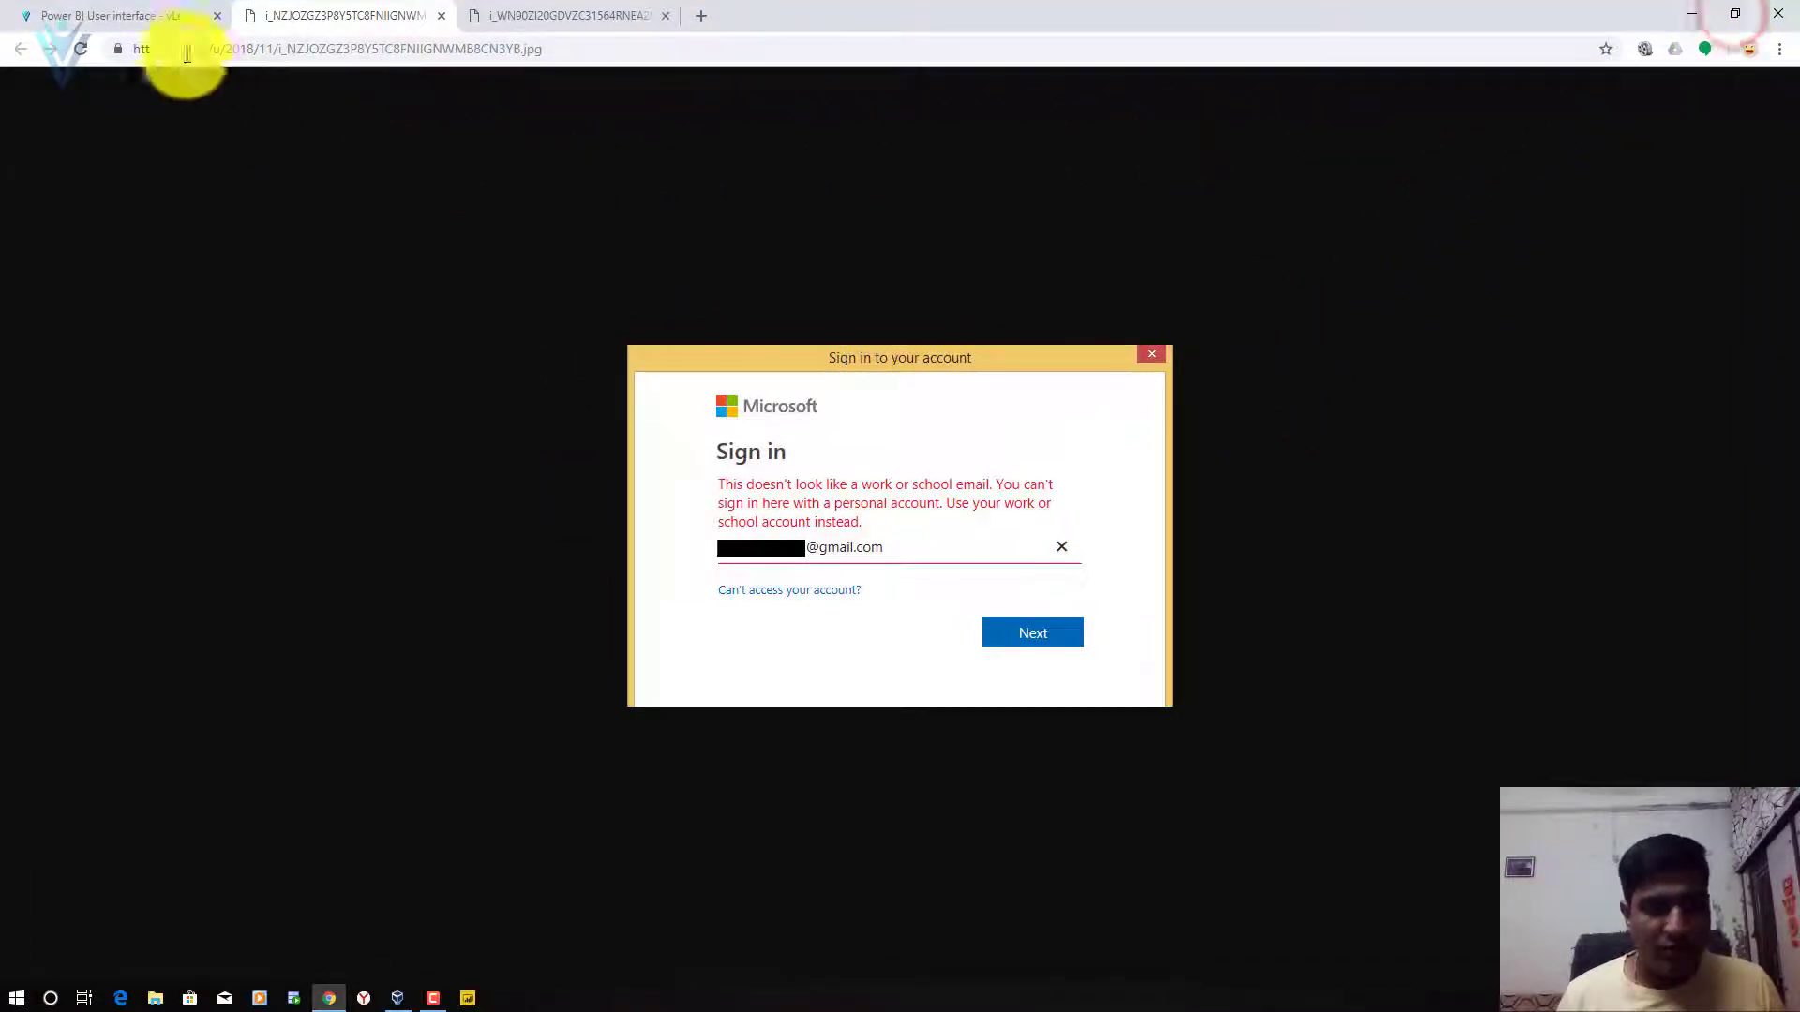
{"action": "left_click", "coordinate": [143, 26]}
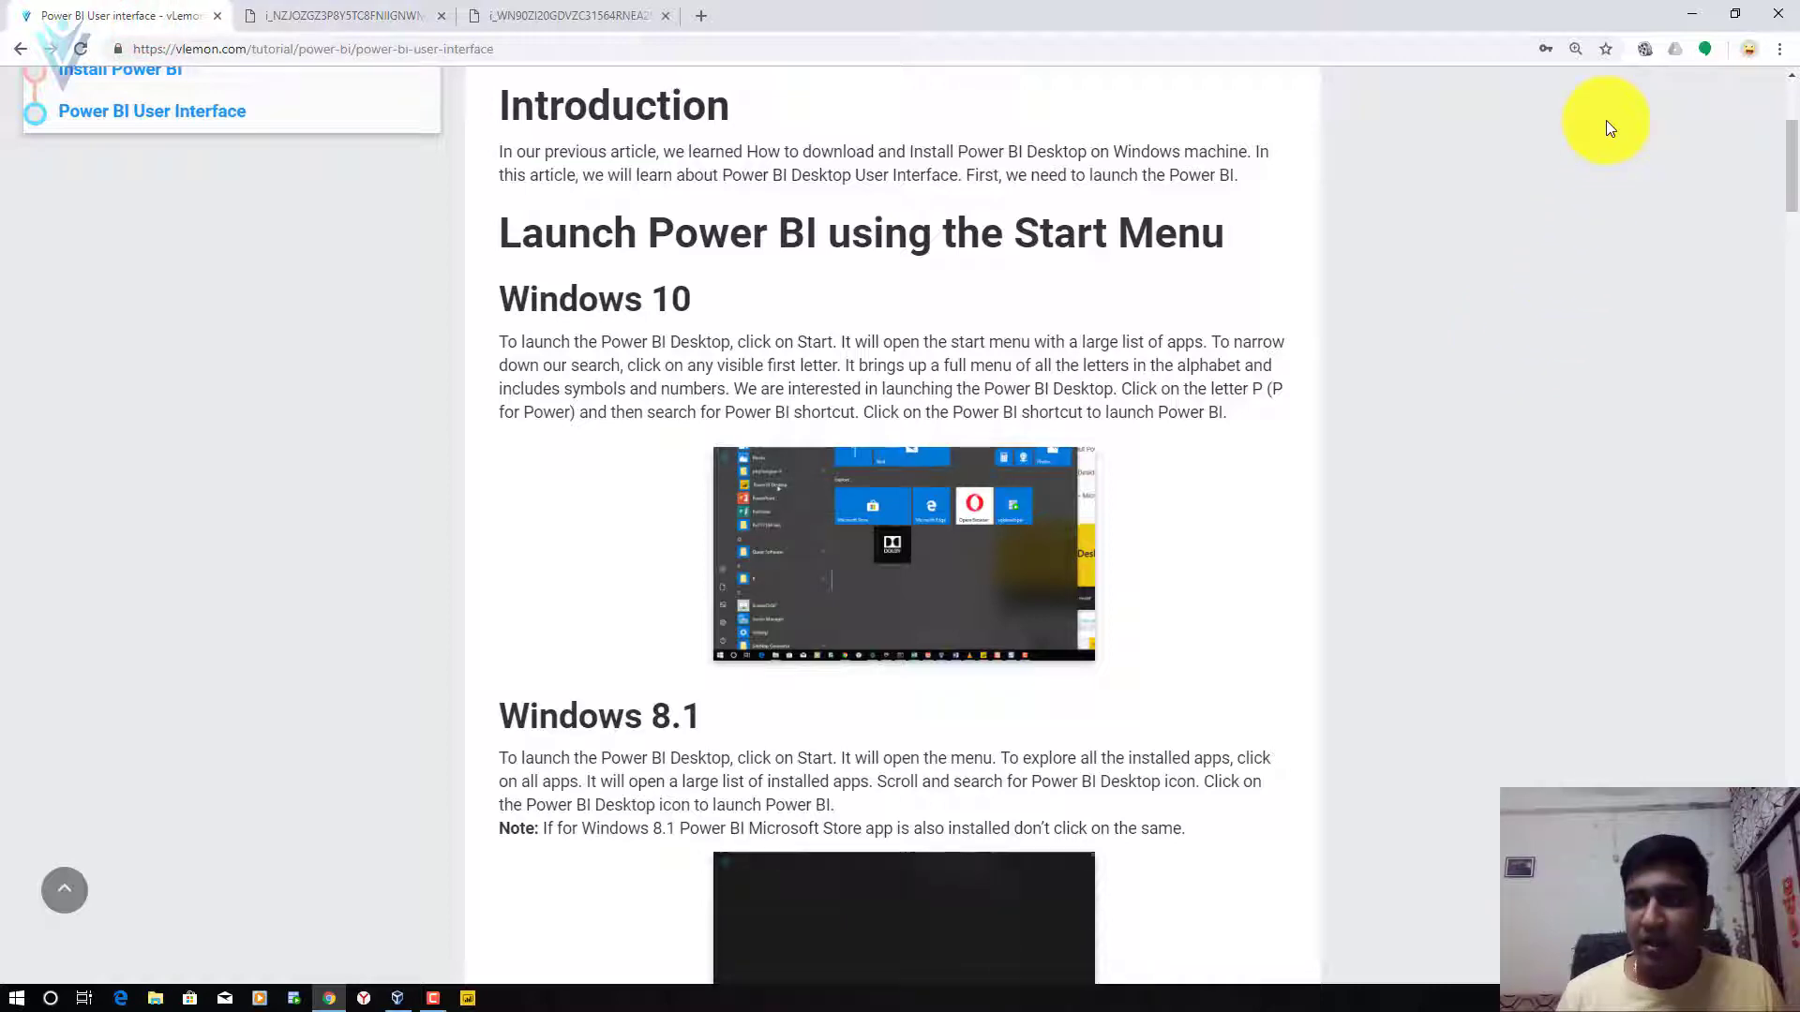
Step: Minimize Chrome to reveal Power BI Desktop in the virtual machine
{"action": "left_click", "coordinate": [1690, 13]}
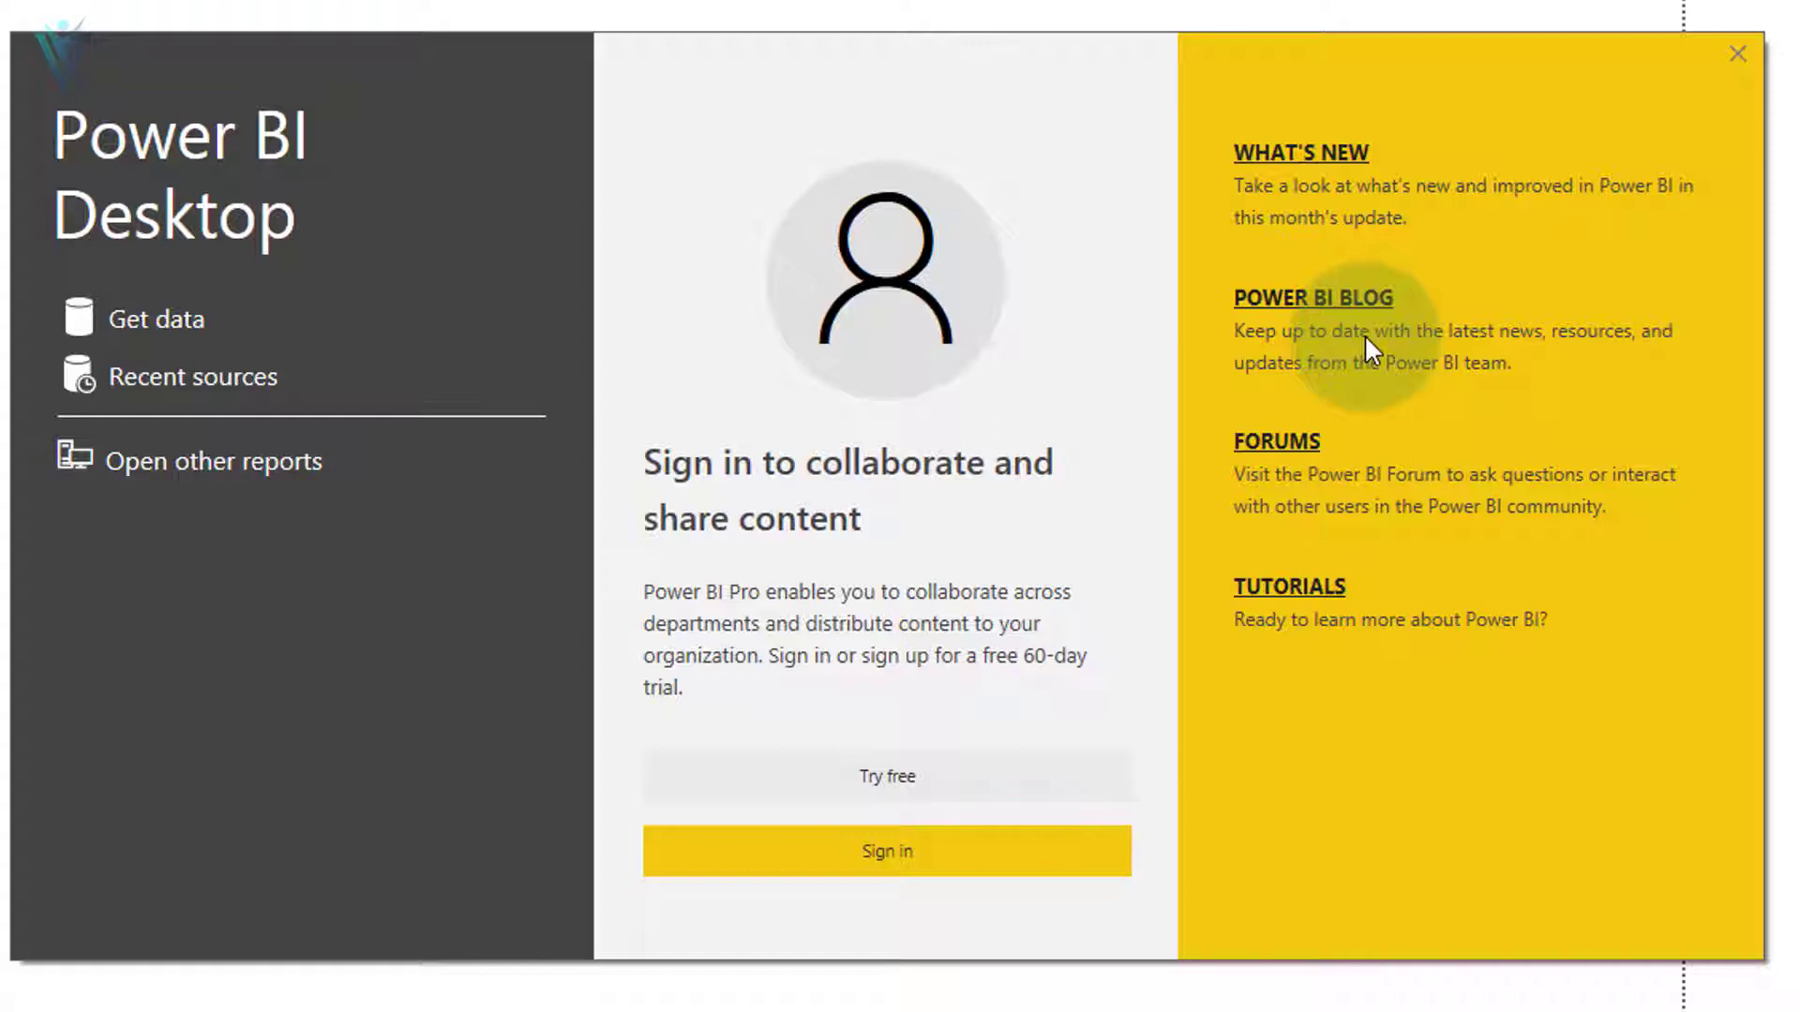
Step: Close the start screen and dismiss the sign-in prompt, leaving the blank Page 1 canvas
{"action": "left_click", "coordinate": [1740, 51]}
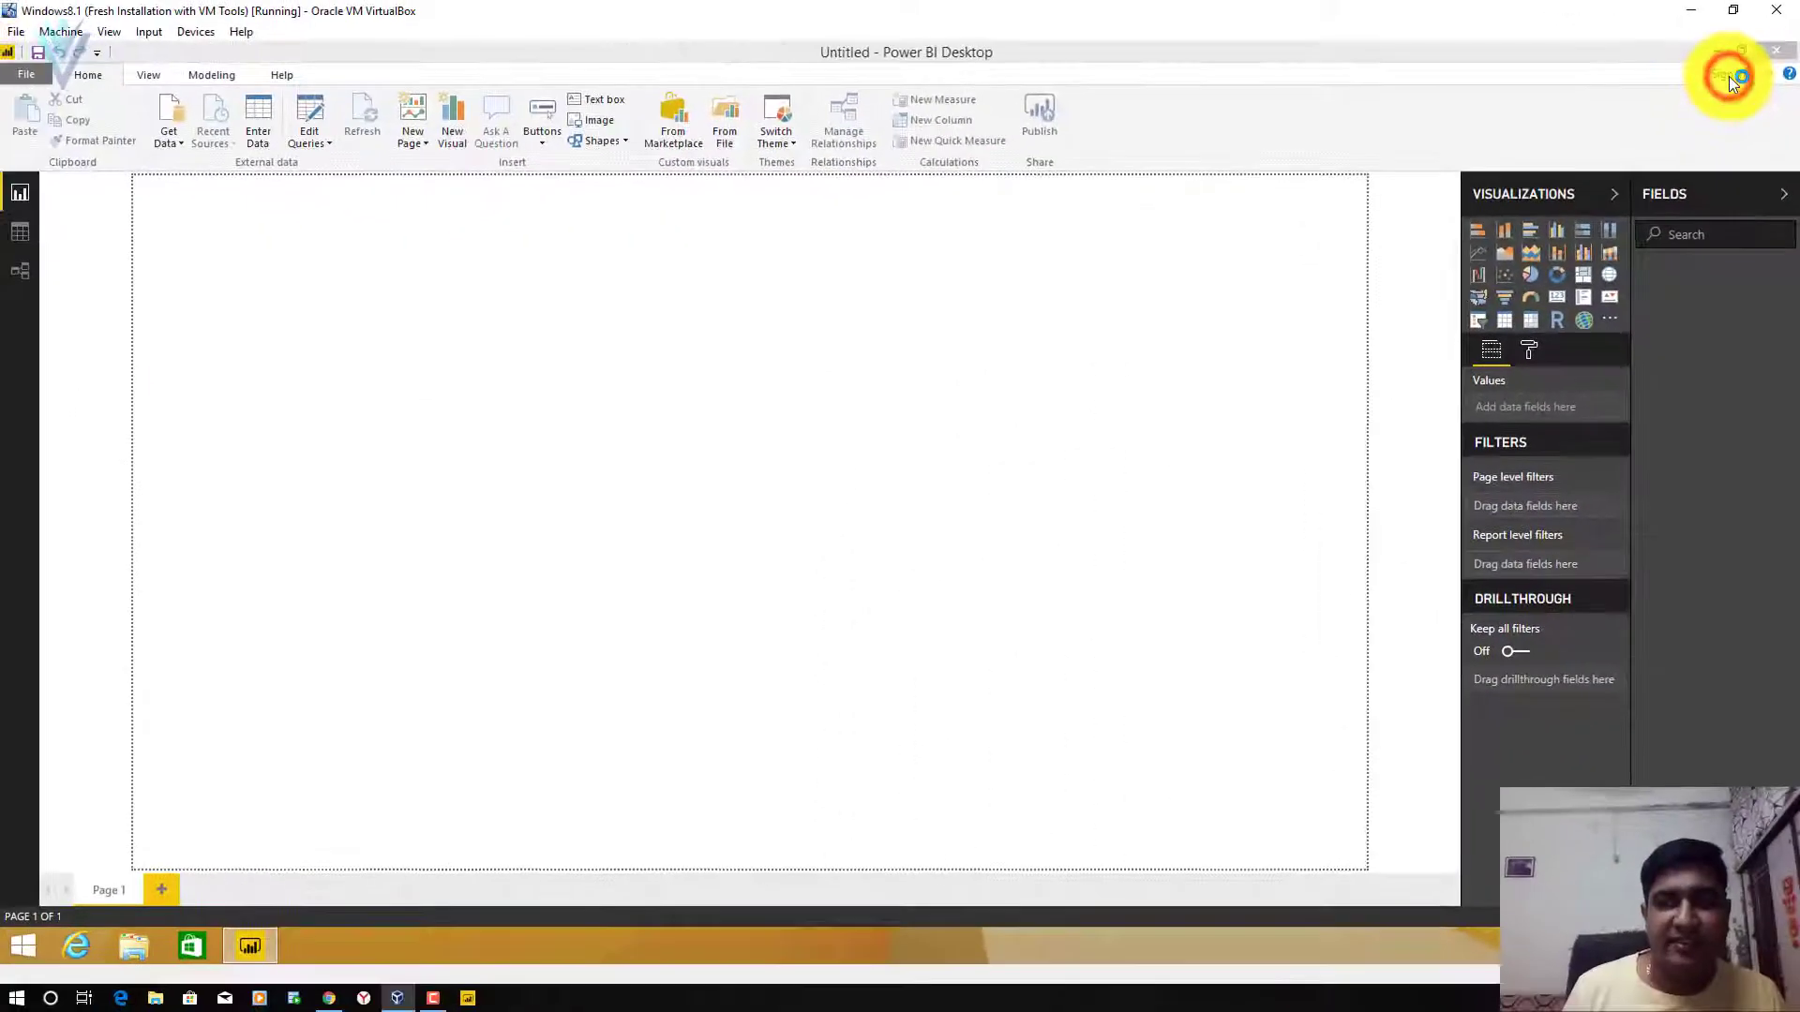
{"action": "left_click", "coordinate": [1639, 171]}
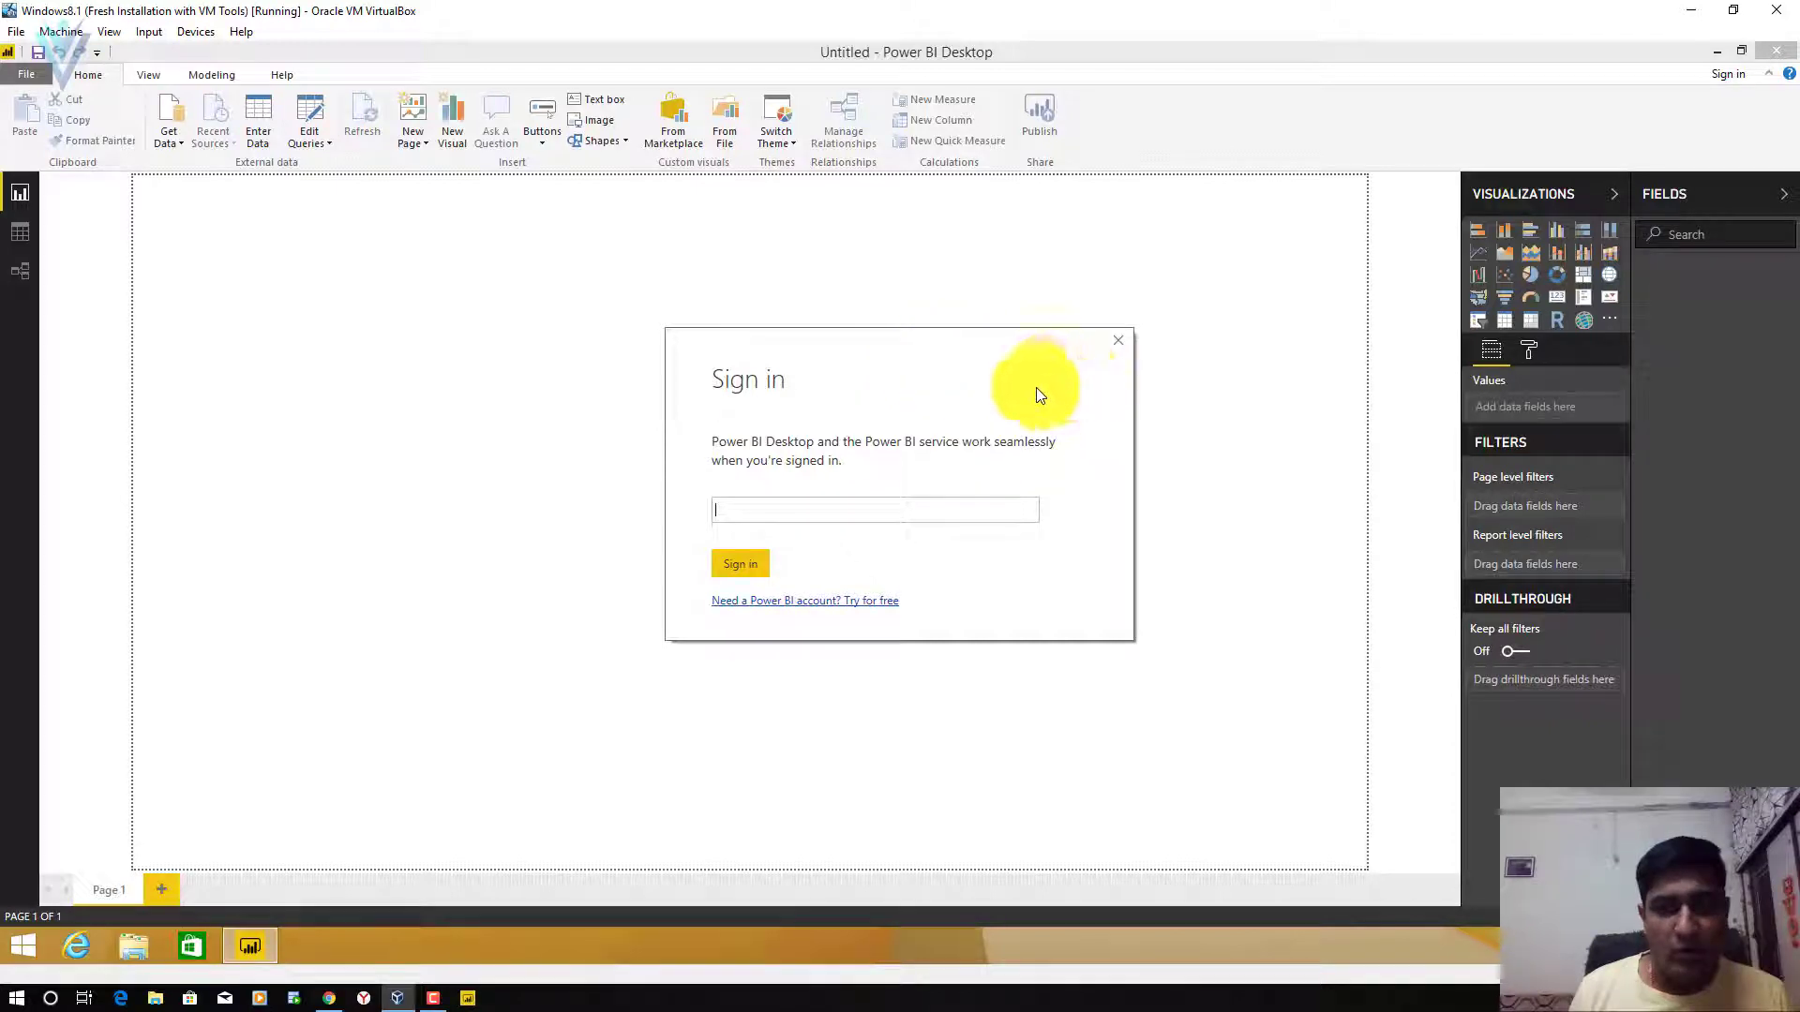
{"action": "left_click", "coordinate": [1117, 341]}
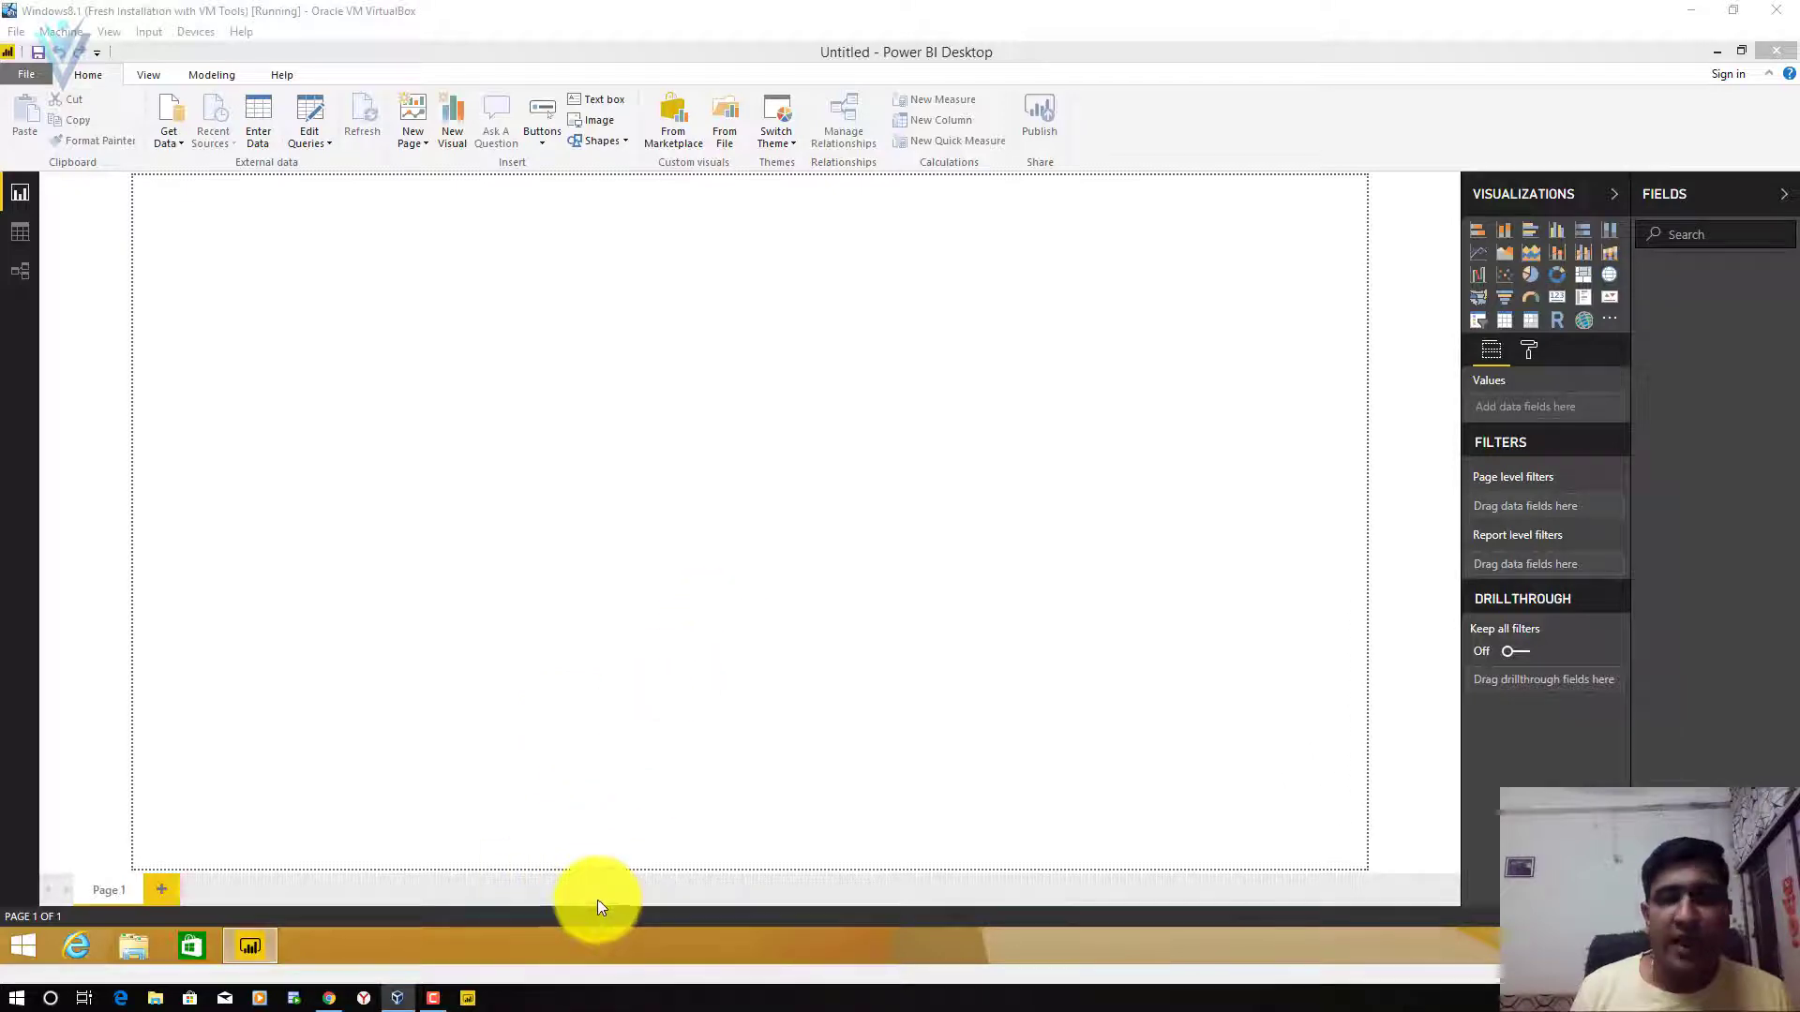
Step: Add Save, Undo and Redo to the quick access toolbar
{"action": "left_click", "coordinate": [1138, 55]}
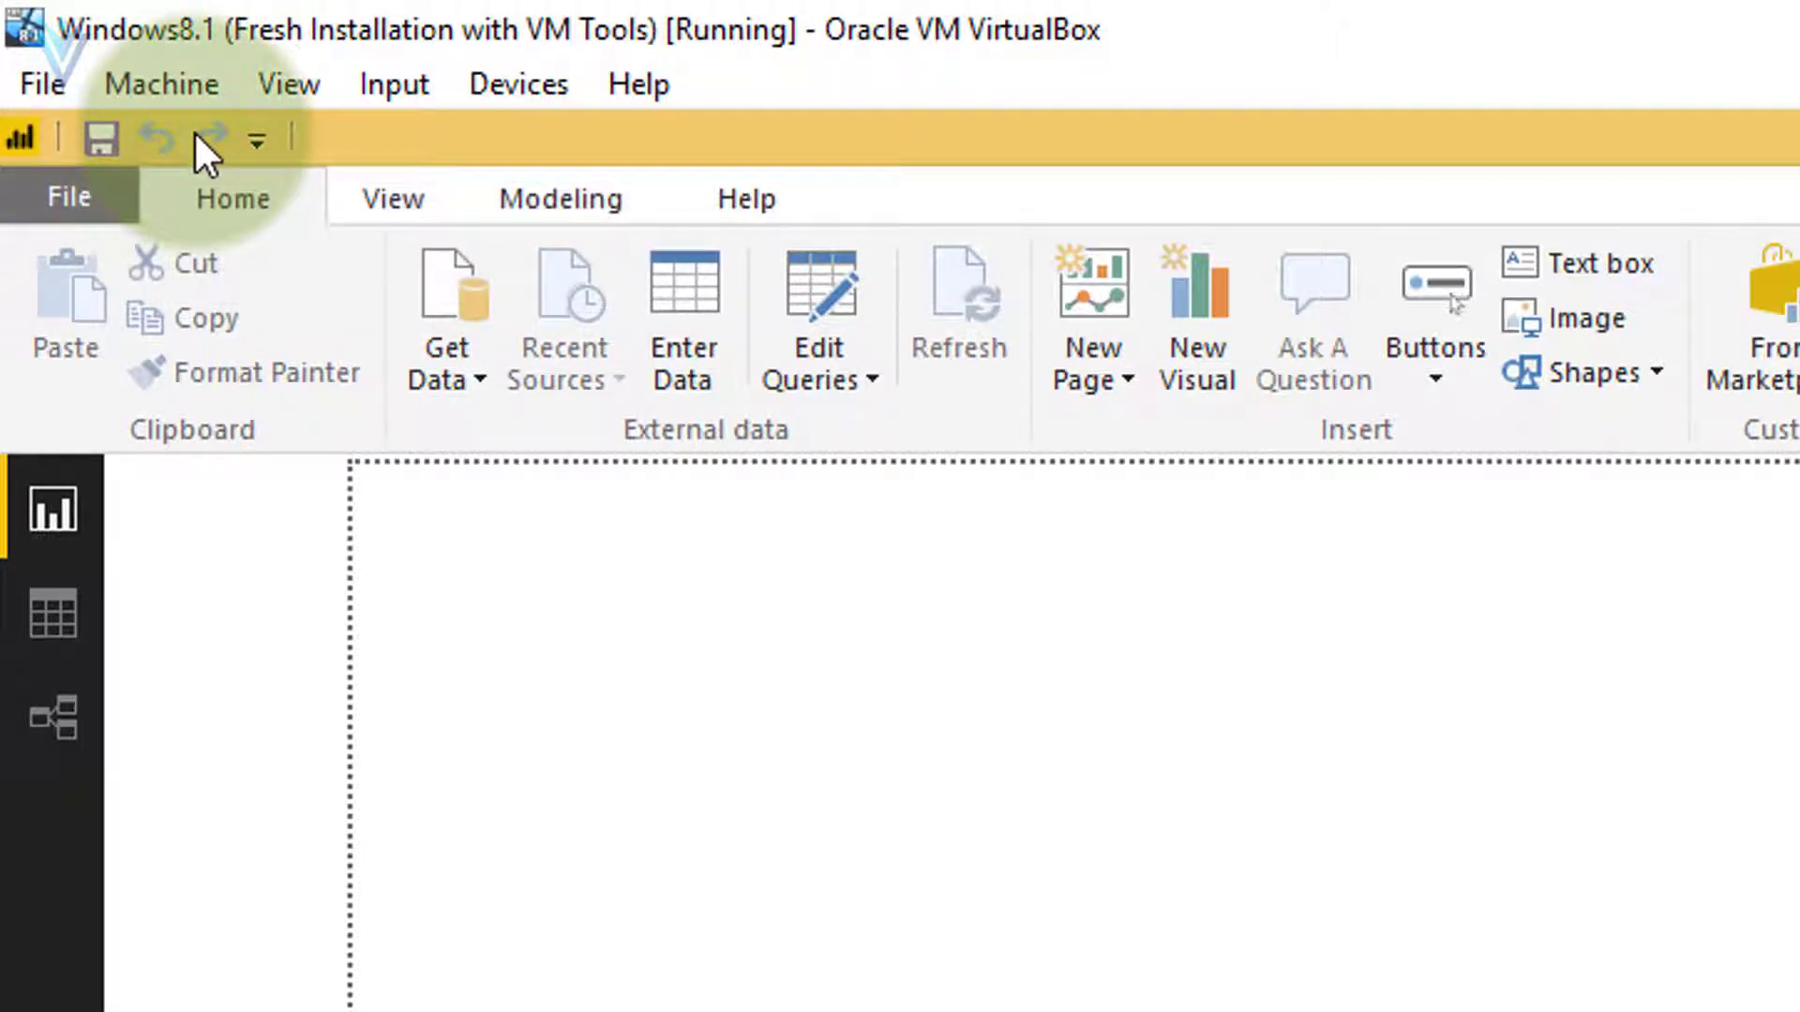
{"action": "left_click", "coordinate": [255, 139]}
{"action": "left_click", "coordinate": [305, 261]}
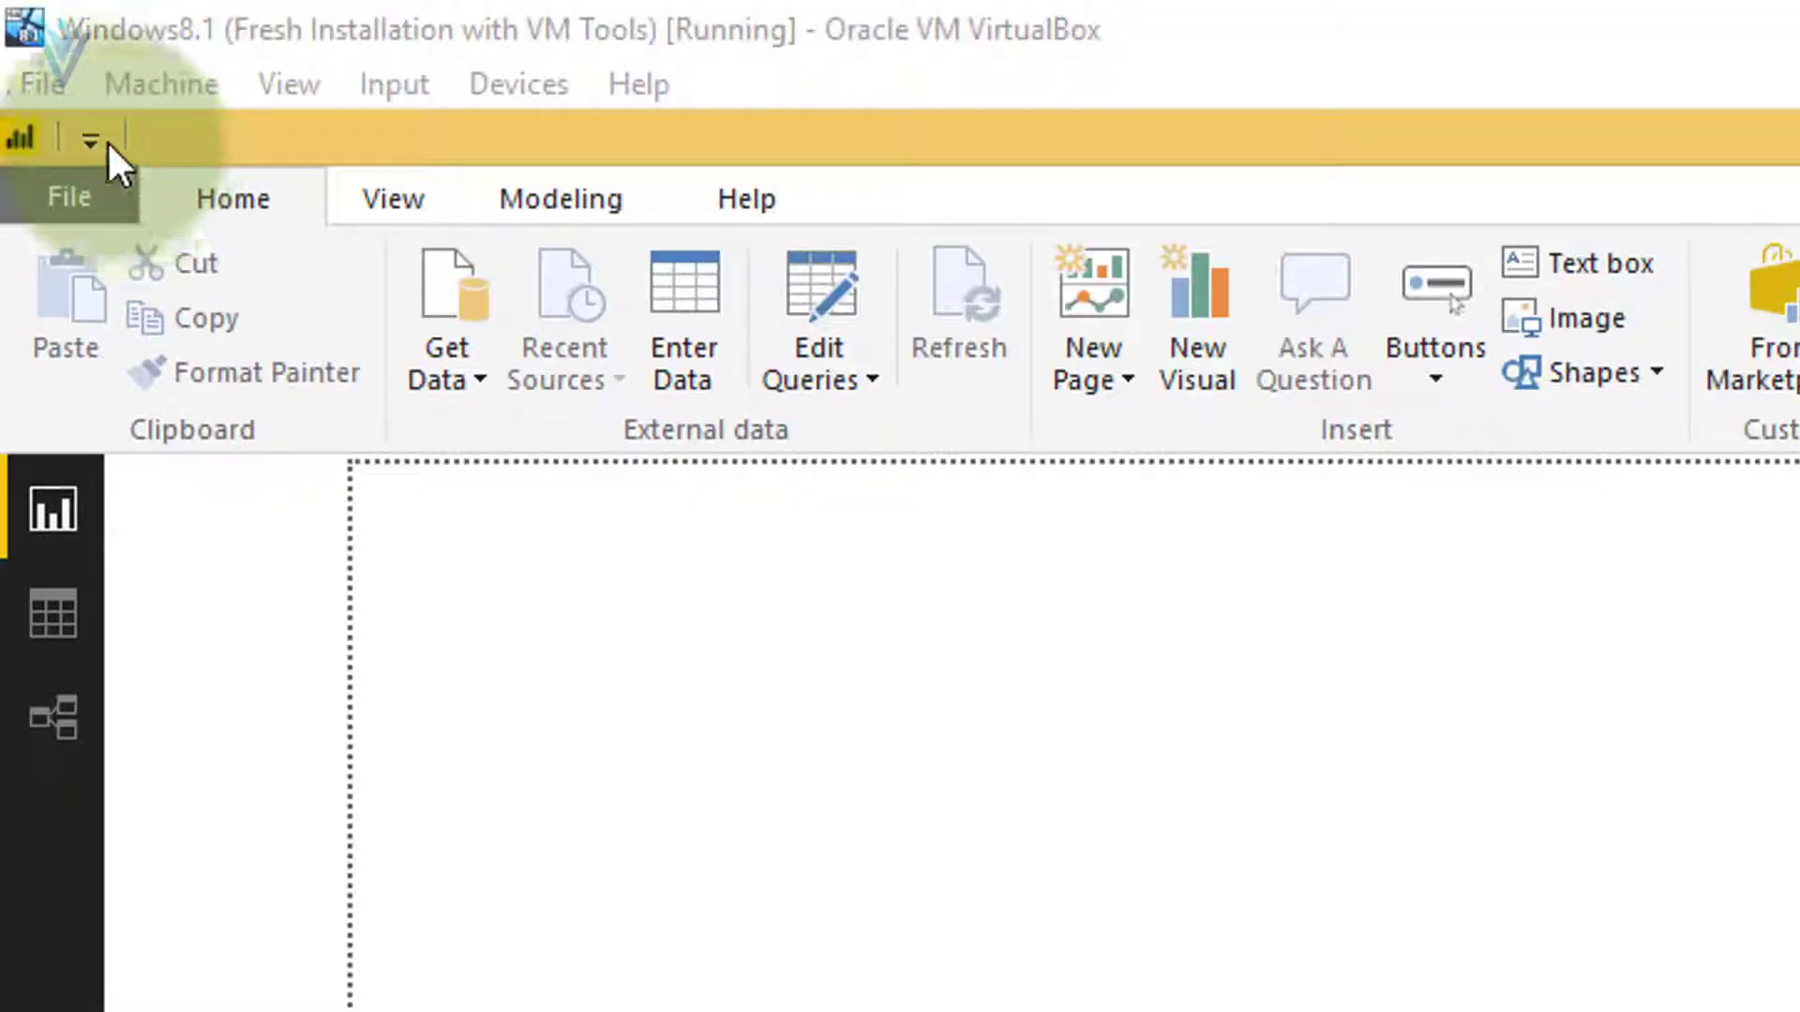
{"action": "left_click", "coordinate": [91, 138]}
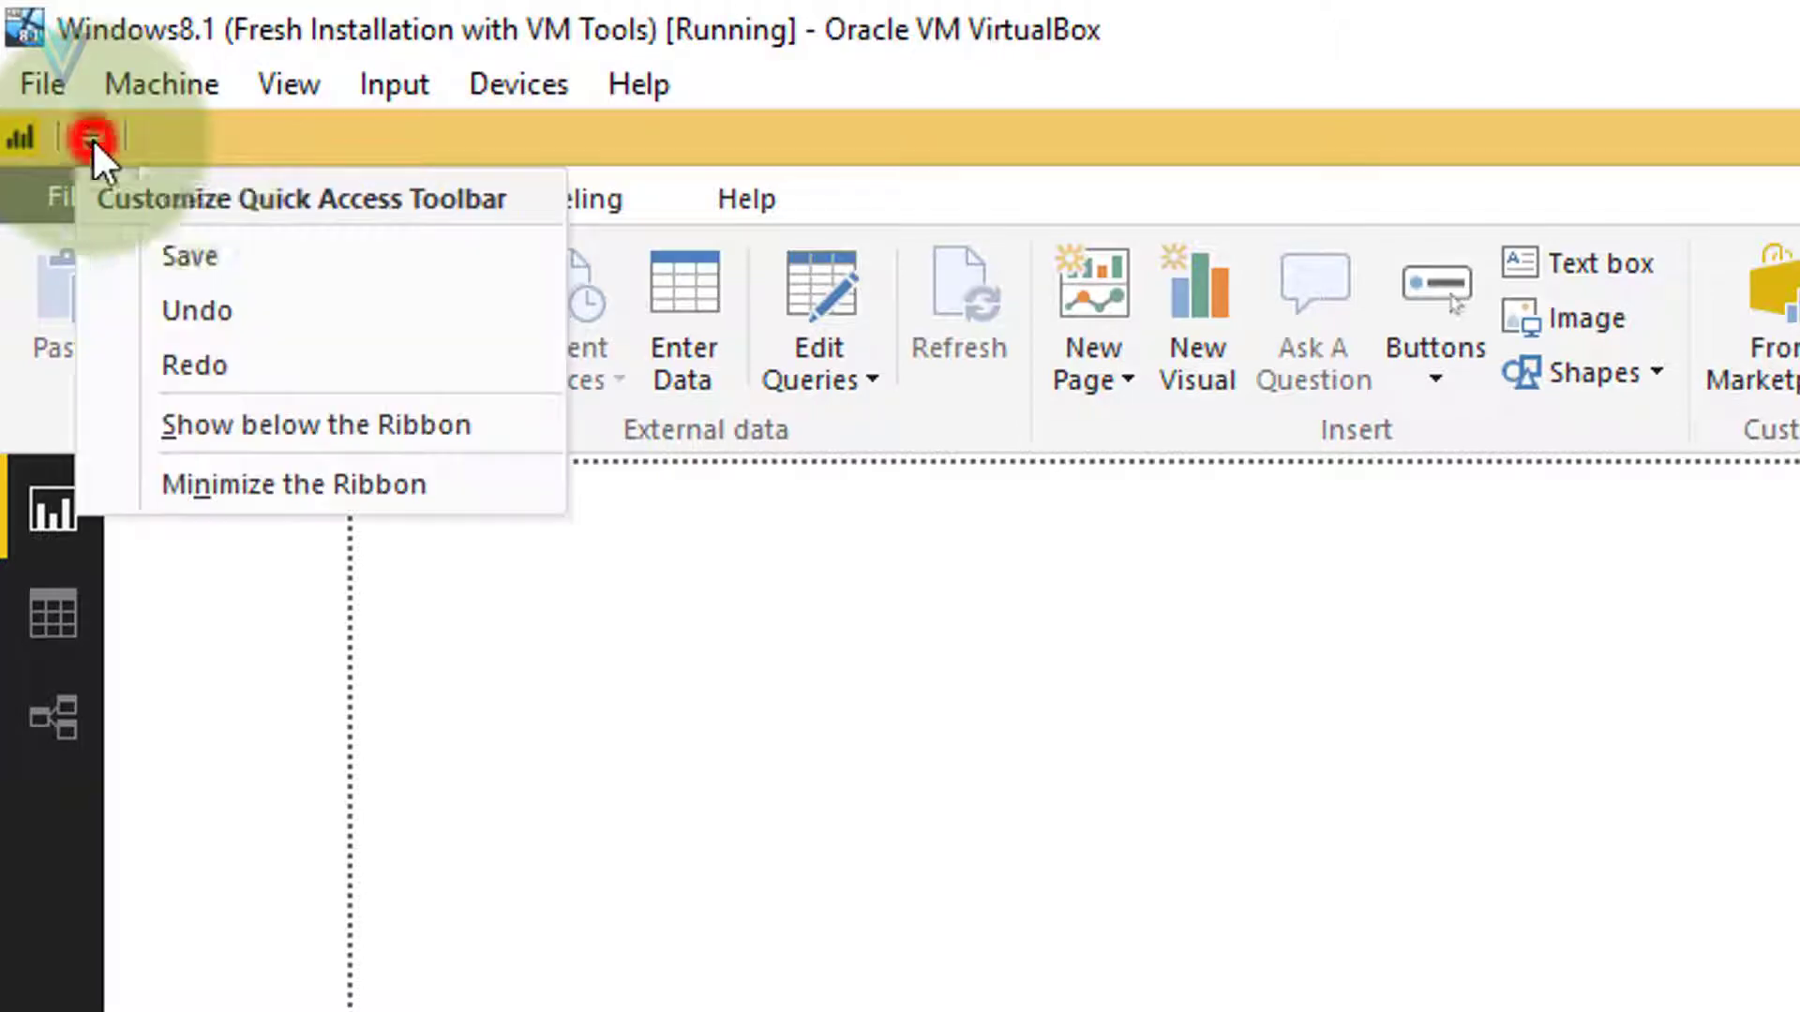
{"action": "left_click", "coordinate": [245, 257]}
{"action": "left_click", "coordinate": [147, 139]}
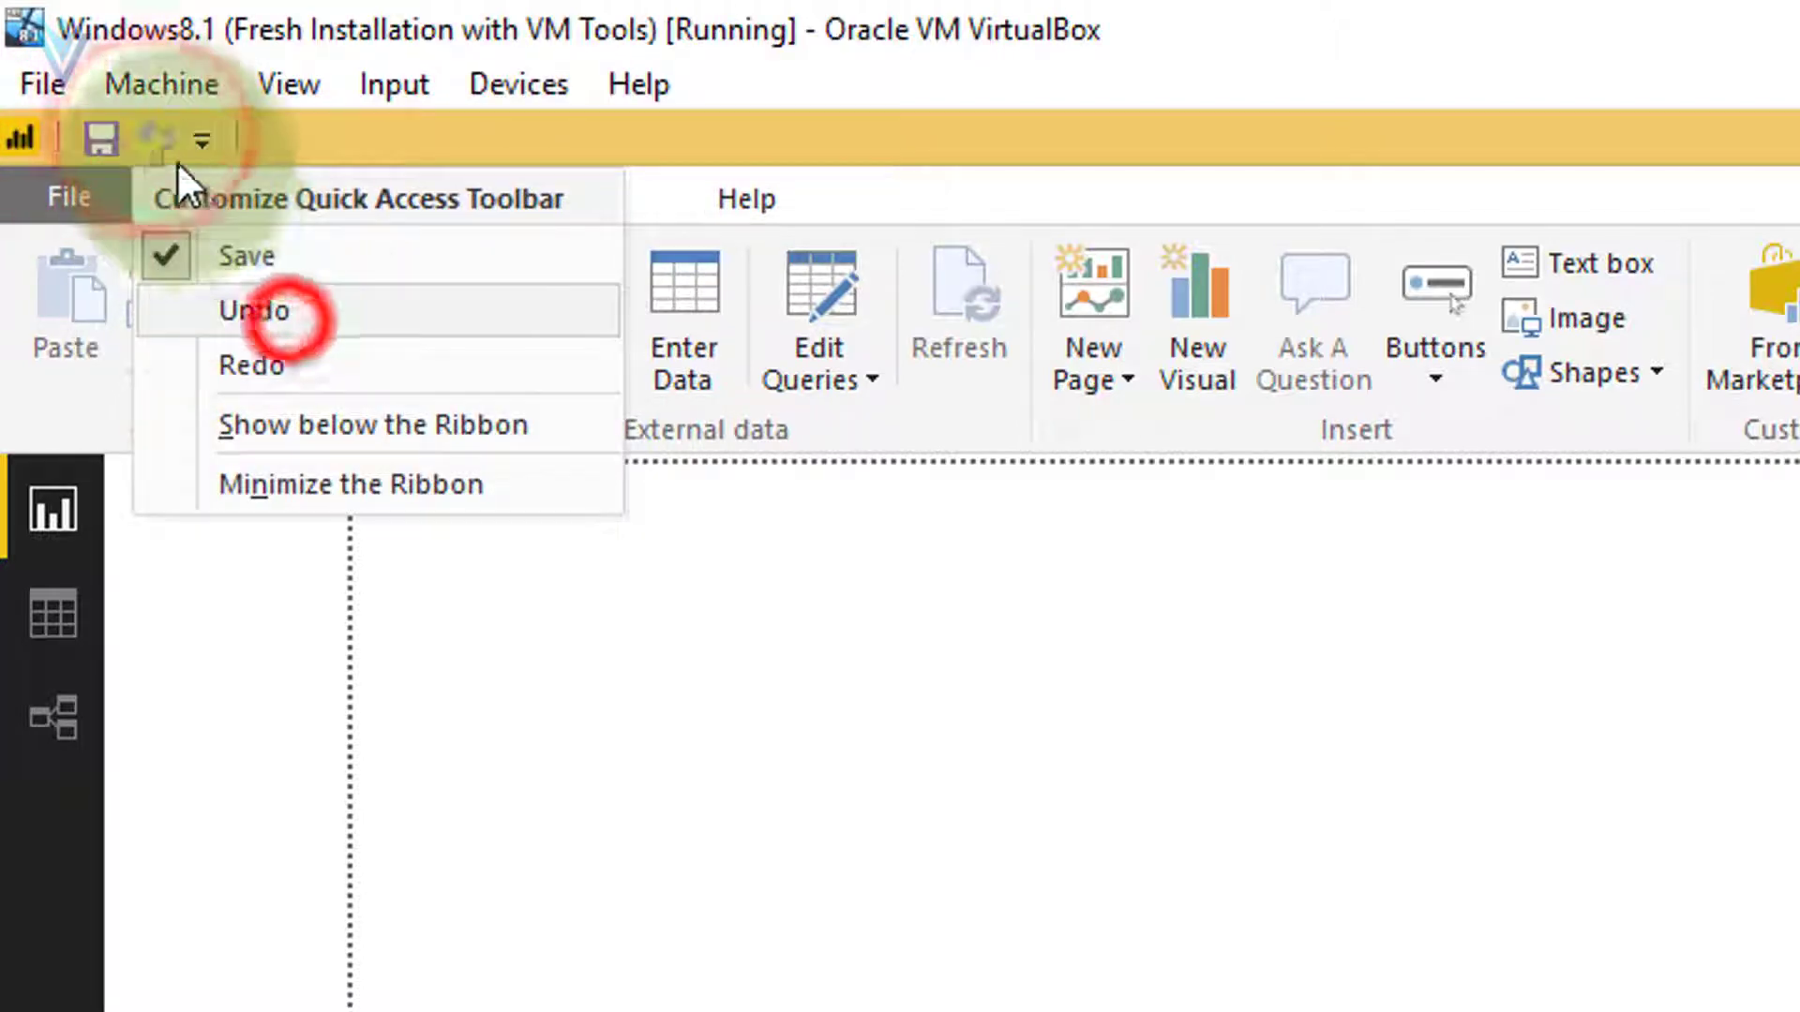
{"action": "left_click", "coordinate": [198, 138]}
{"action": "left_click", "coordinate": [302, 366]}
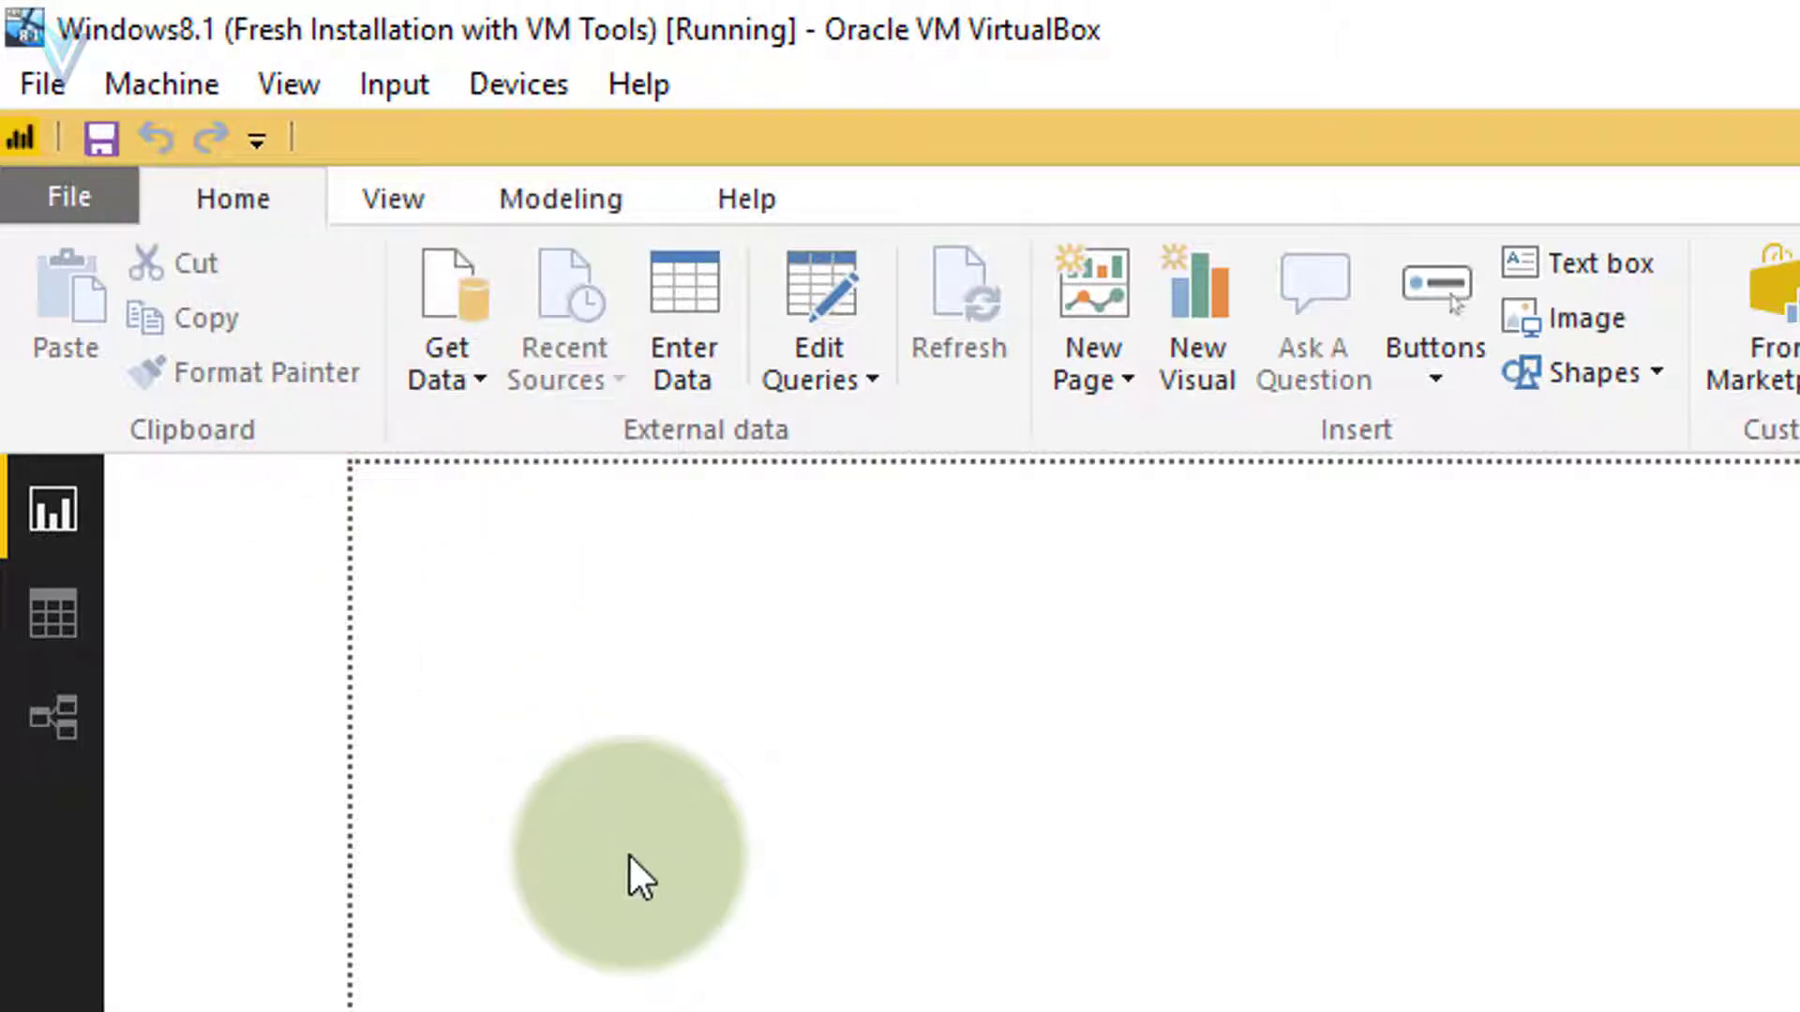
Step: Try the quick access toolbar below the ribbon, then put it back above the ribbon
{"action": "left_click", "coordinate": [256, 139]}
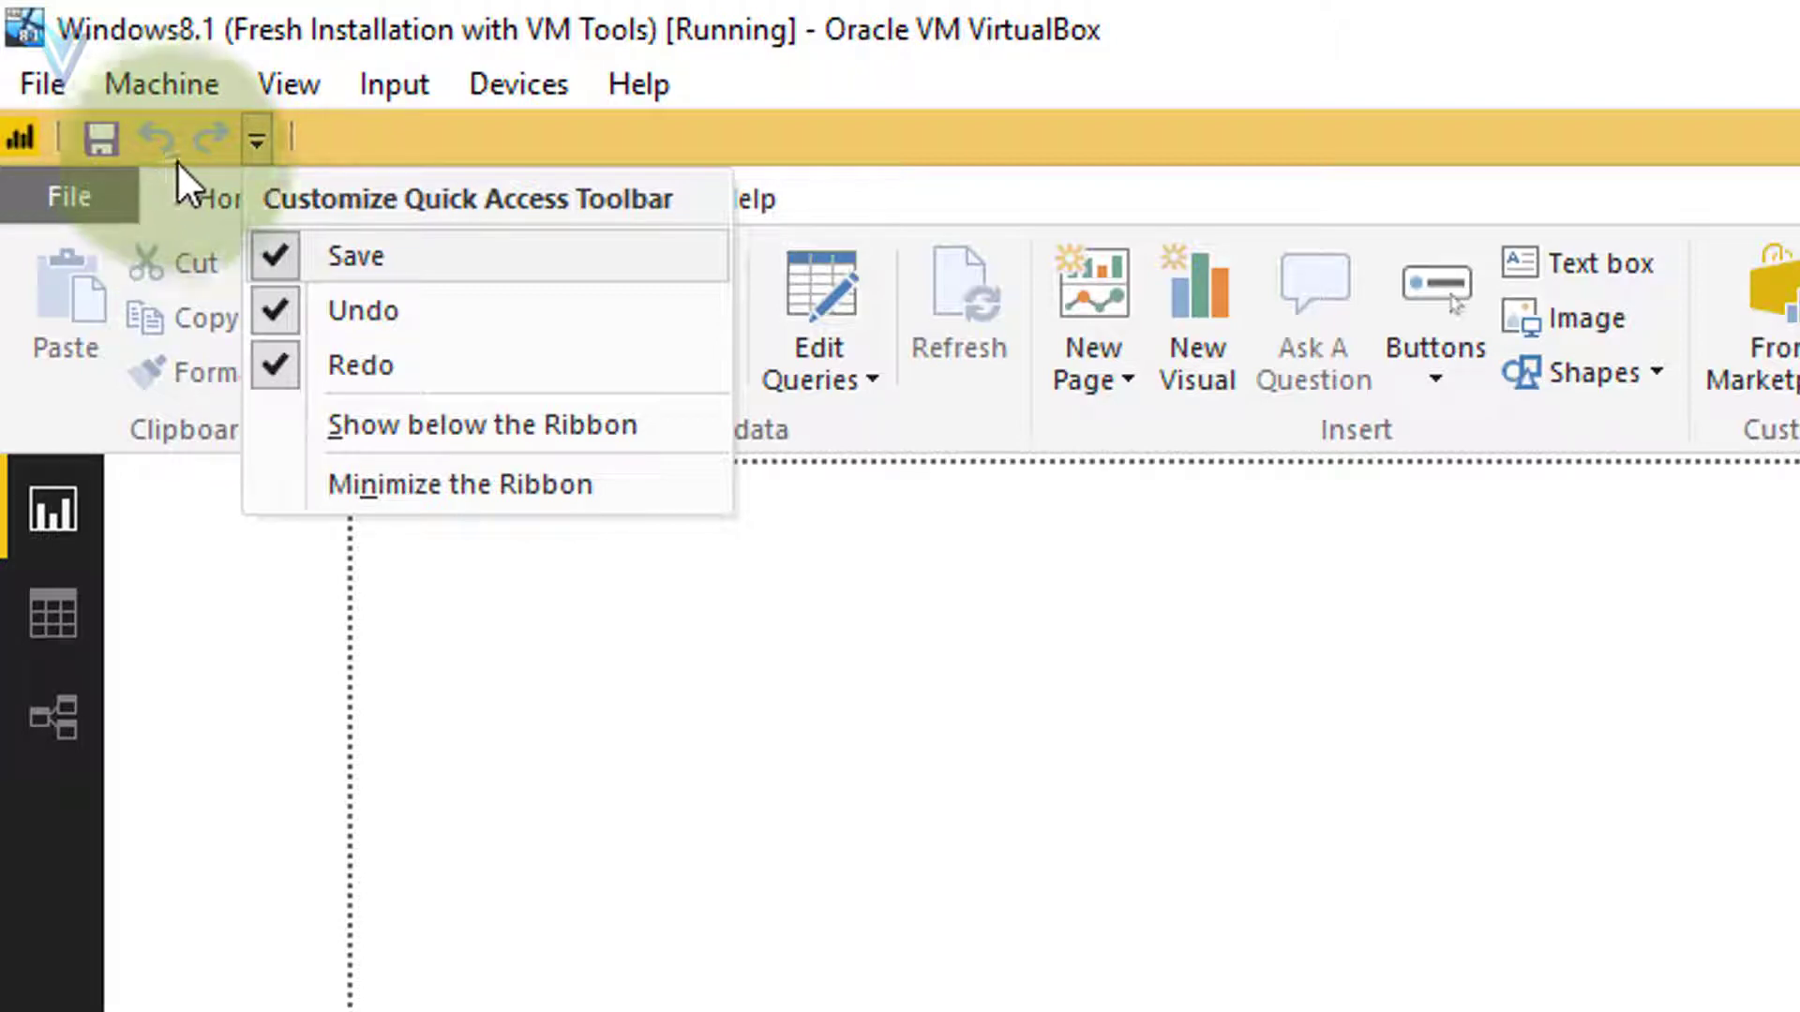
{"action": "left_click", "coordinate": [480, 450]}
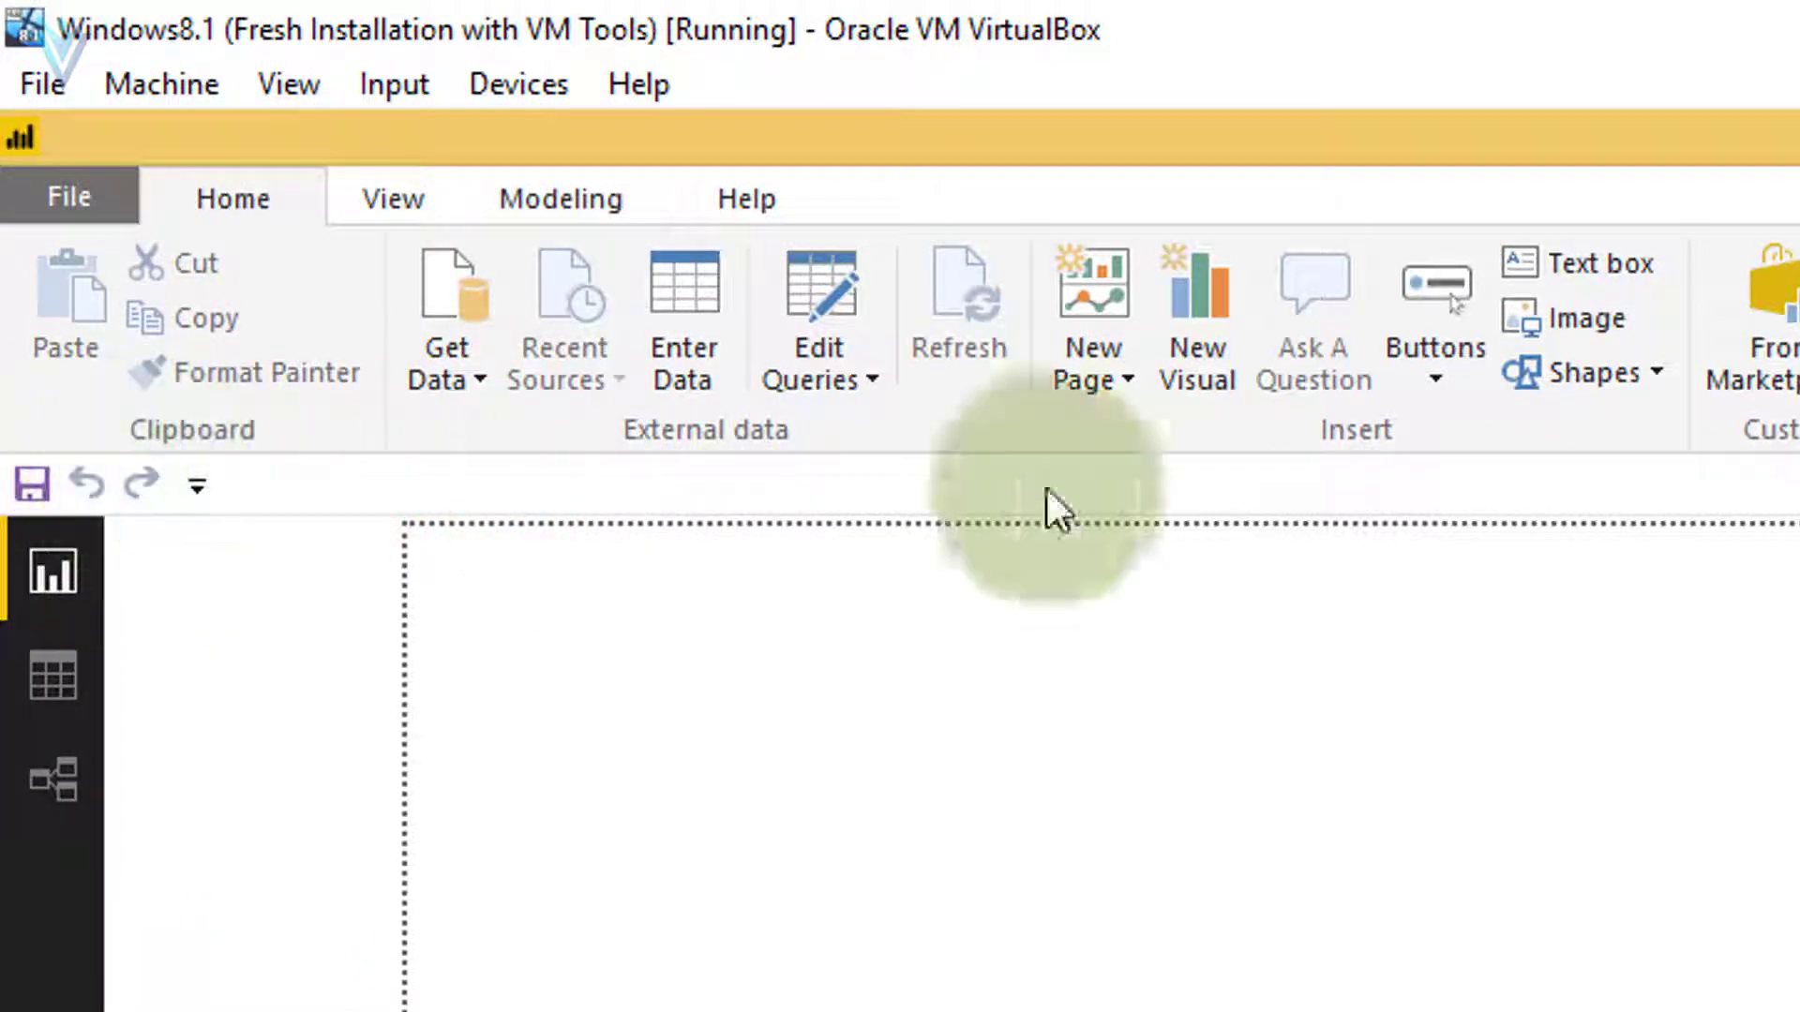
{"action": "left_click", "coordinate": [192, 489]}
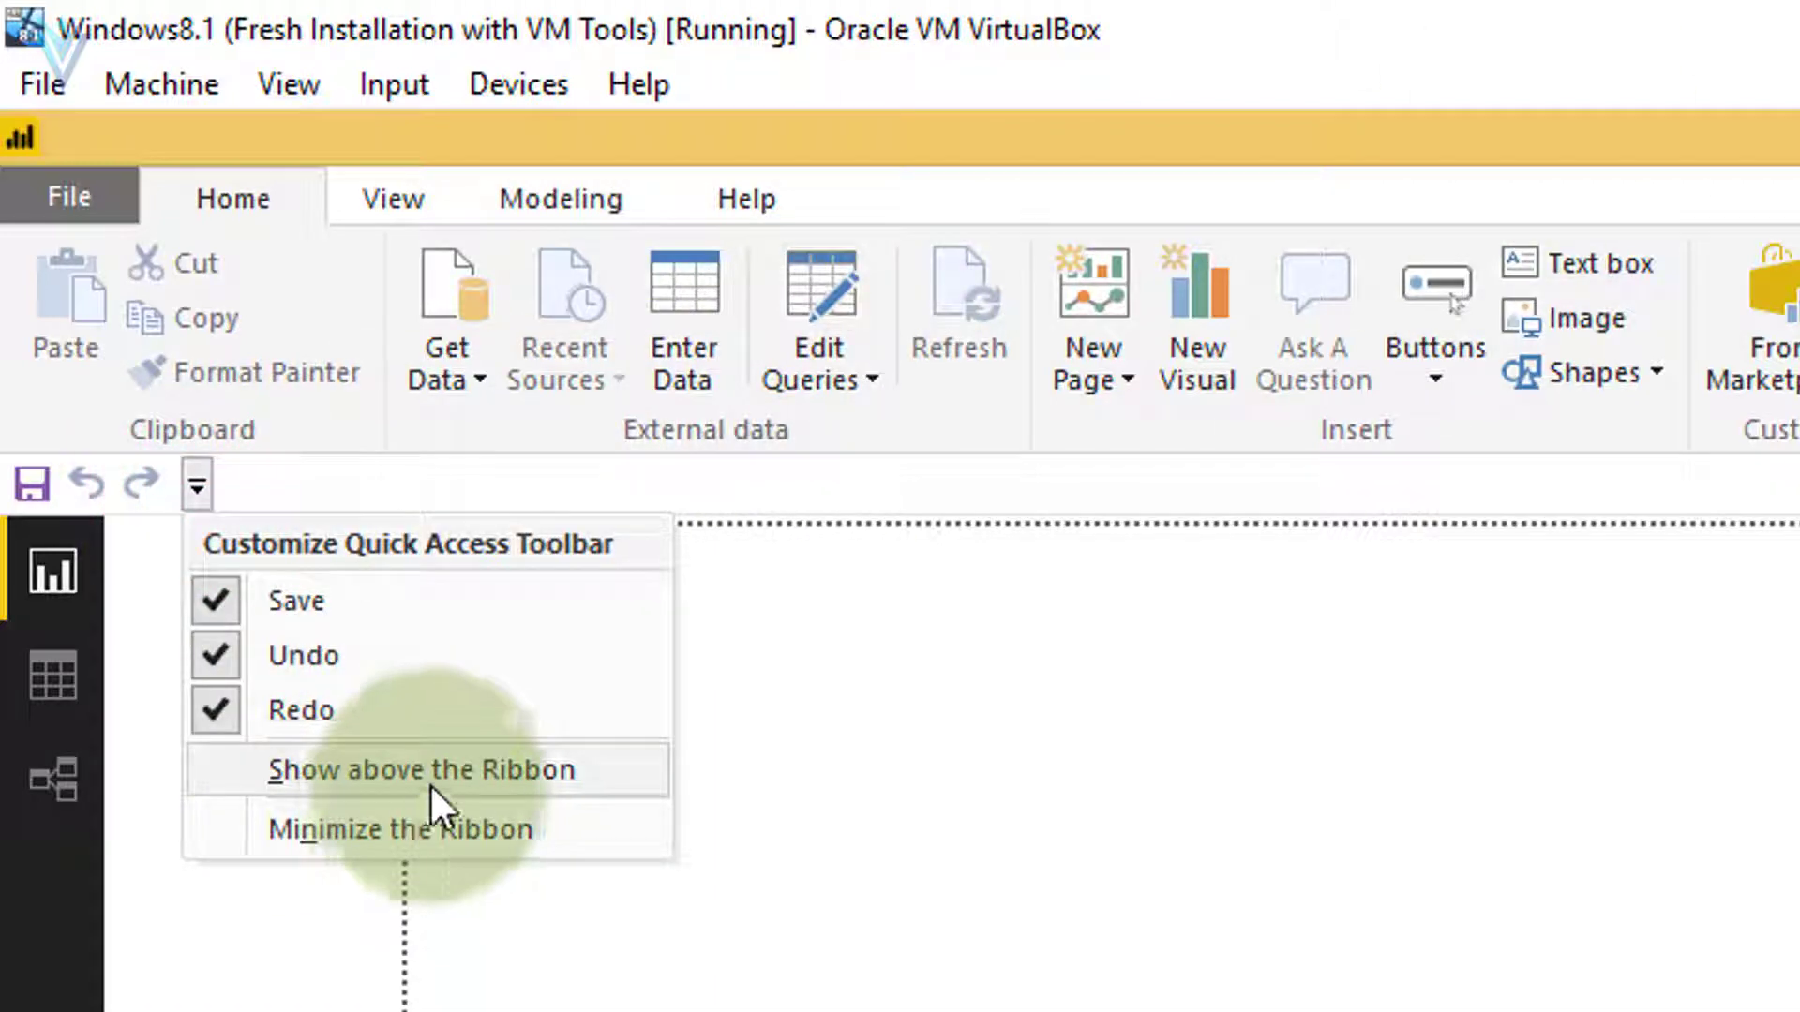
{"action": "left_click", "coordinate": [431, 784]}
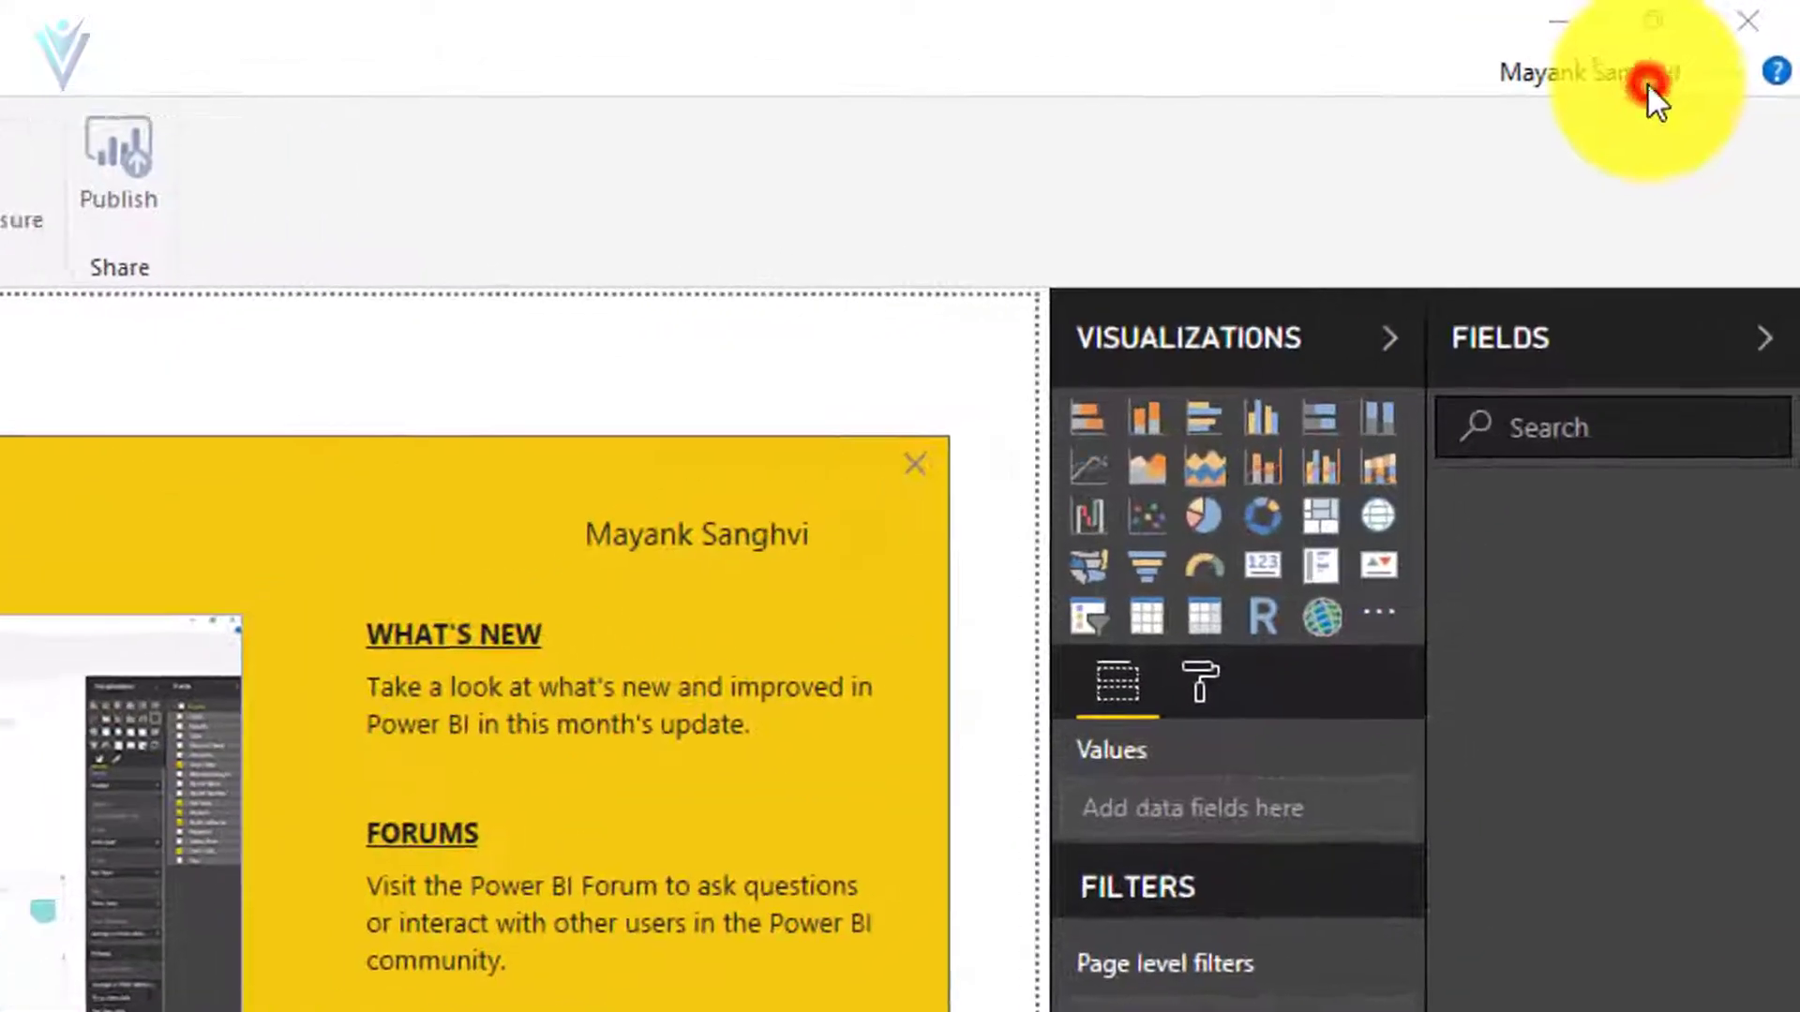
Step: Close the welcome screen, view the signed-in account menu, then Alt+Tab away
{"action": "left_click", "coordinate": [1707, 51]}
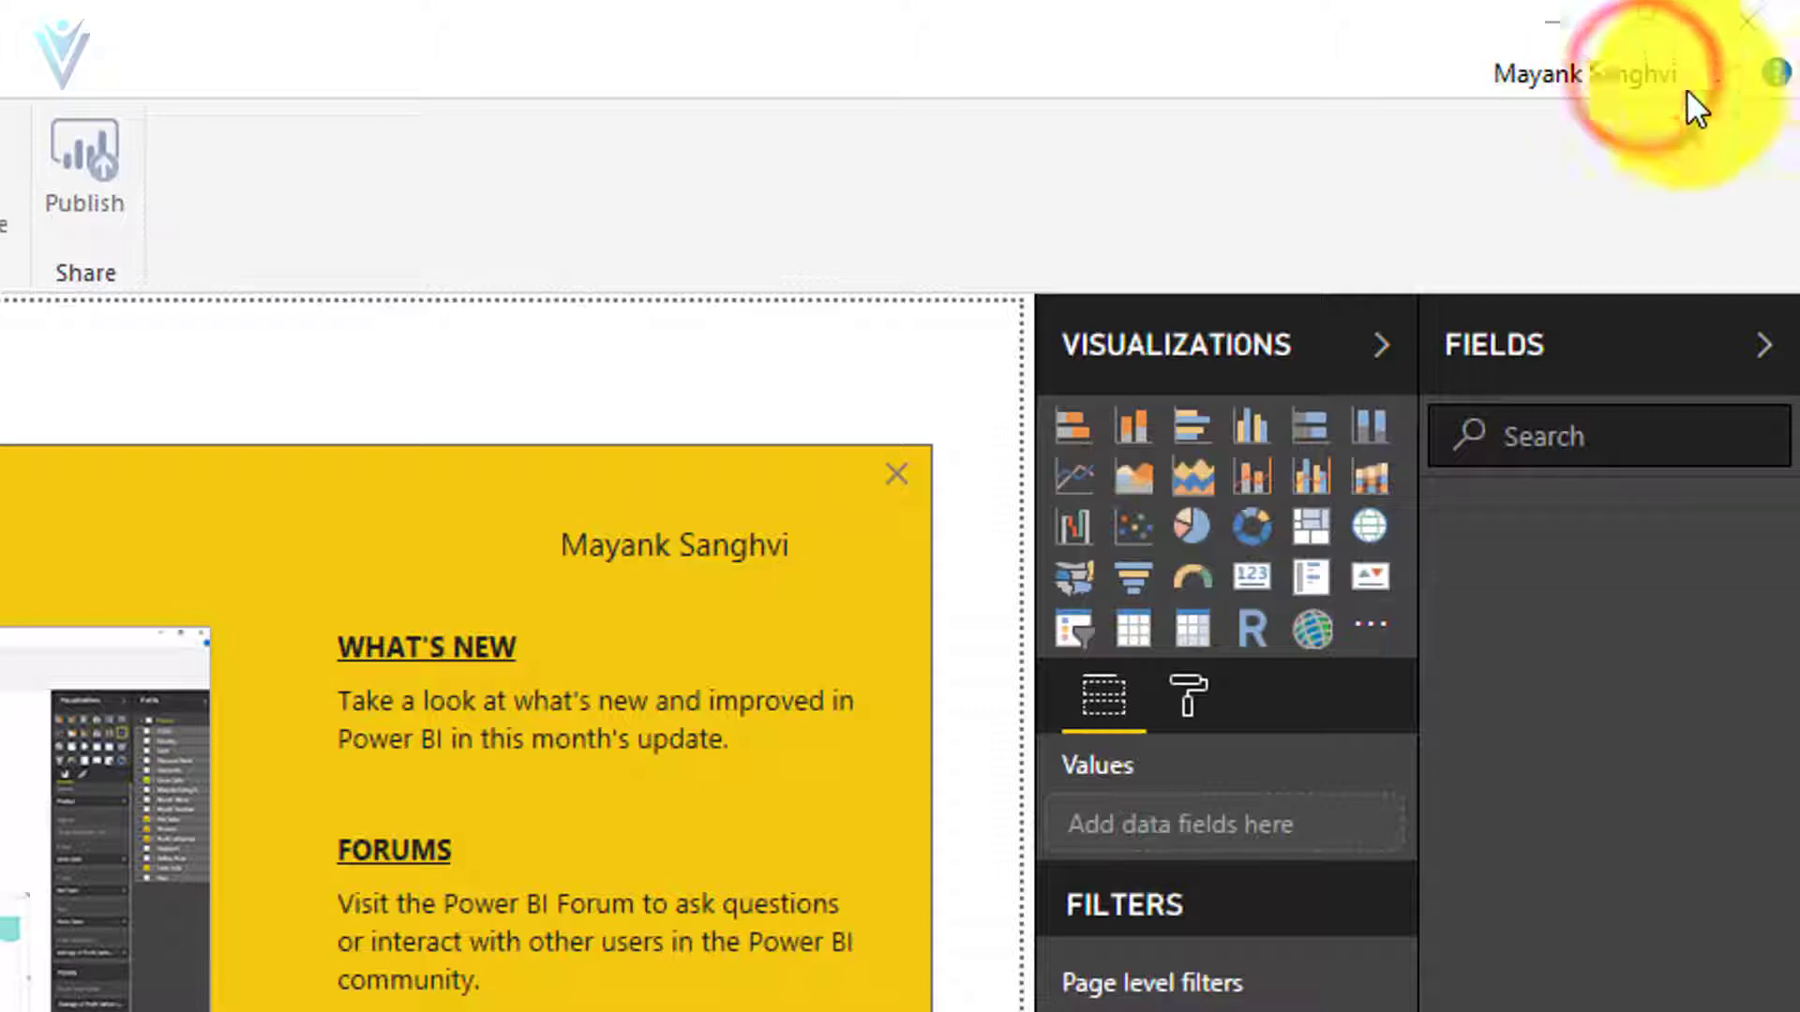
{"action": "left_click", "coordinate": [896, 475]}
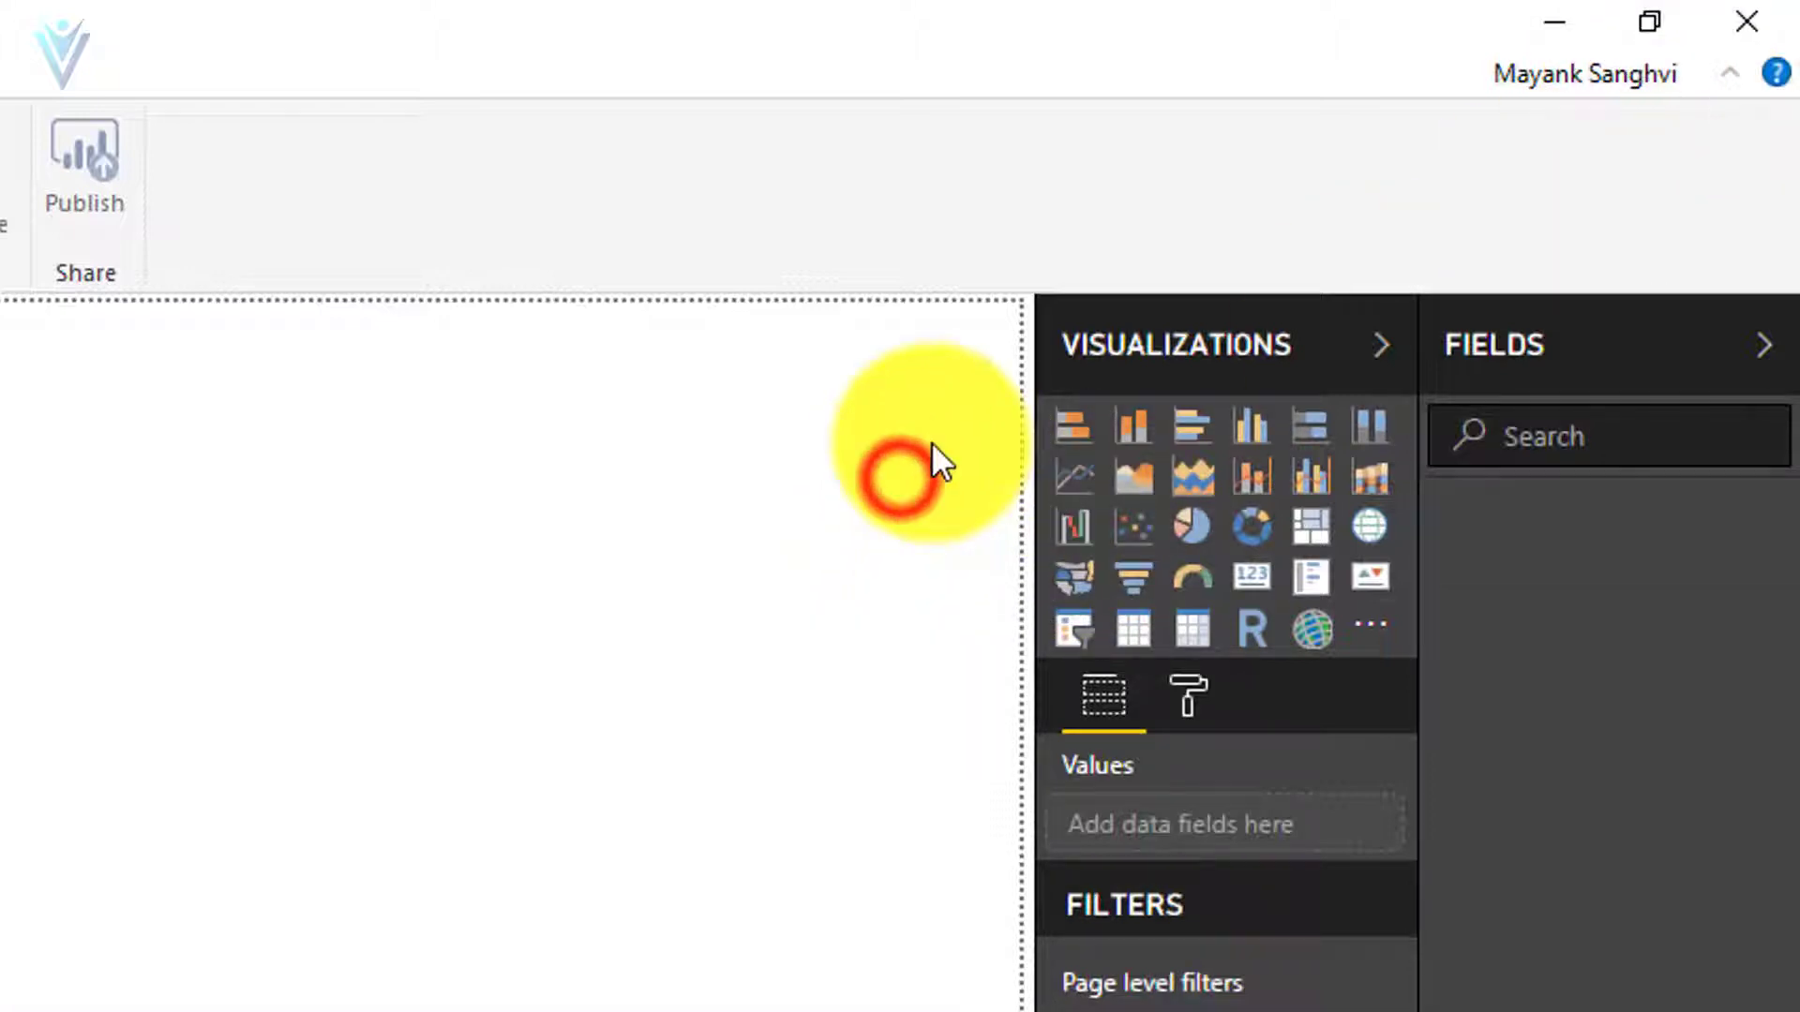
{"action": "left_click", "coordinate": [1590, 73]}
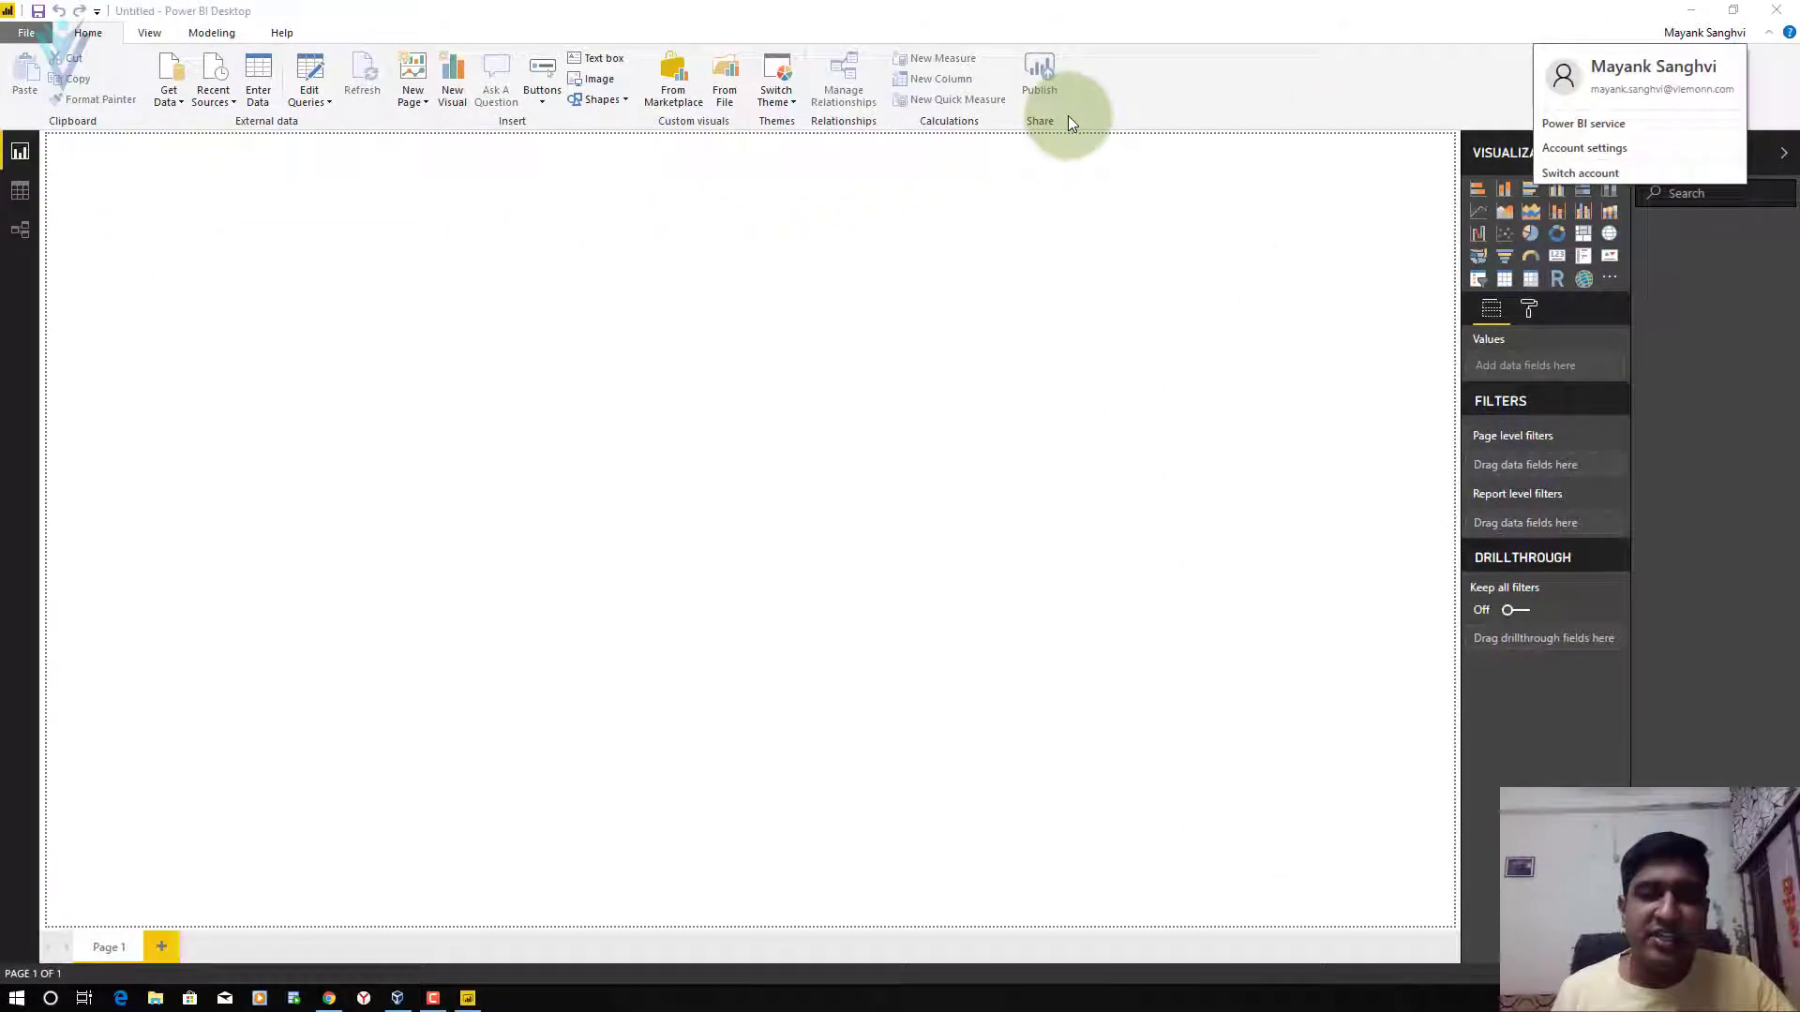
{"action": "key", "text": "alt+Tab"}
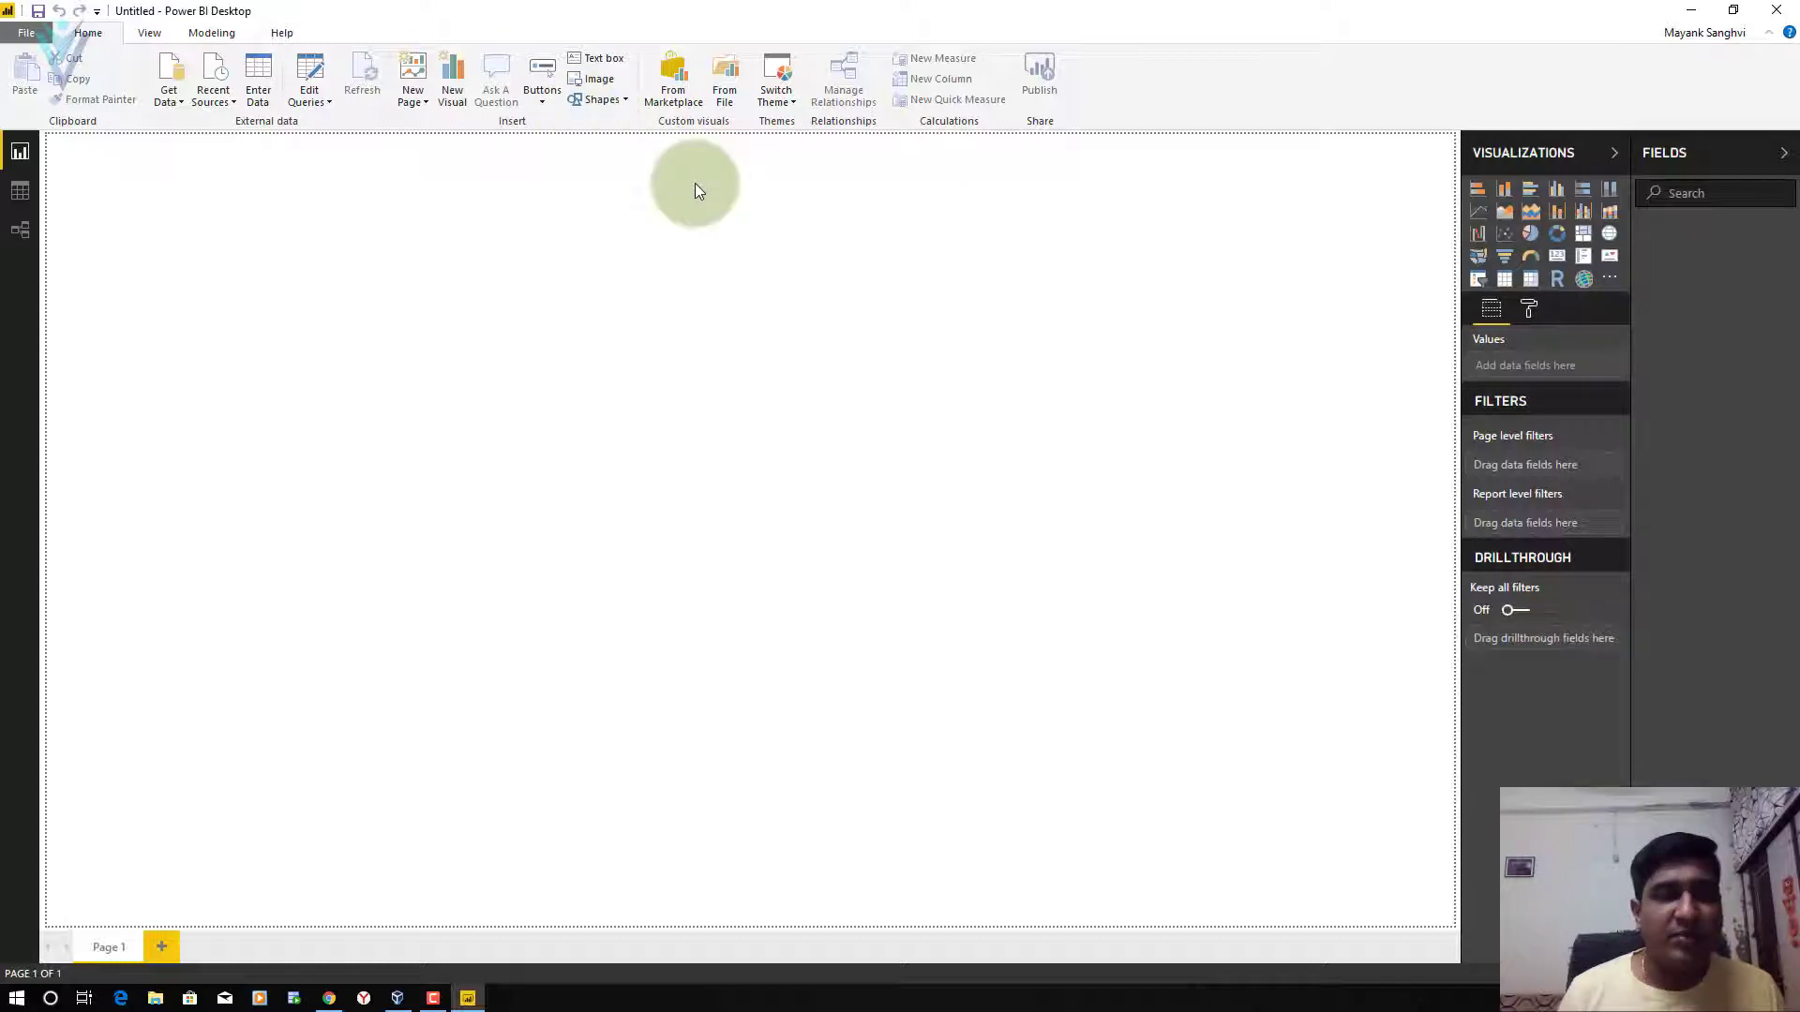
Step: Turn on Show Gridlines and Snap Objects to Grid from the View tab
{"action": "left_click", "coordinate": [150, 32]}
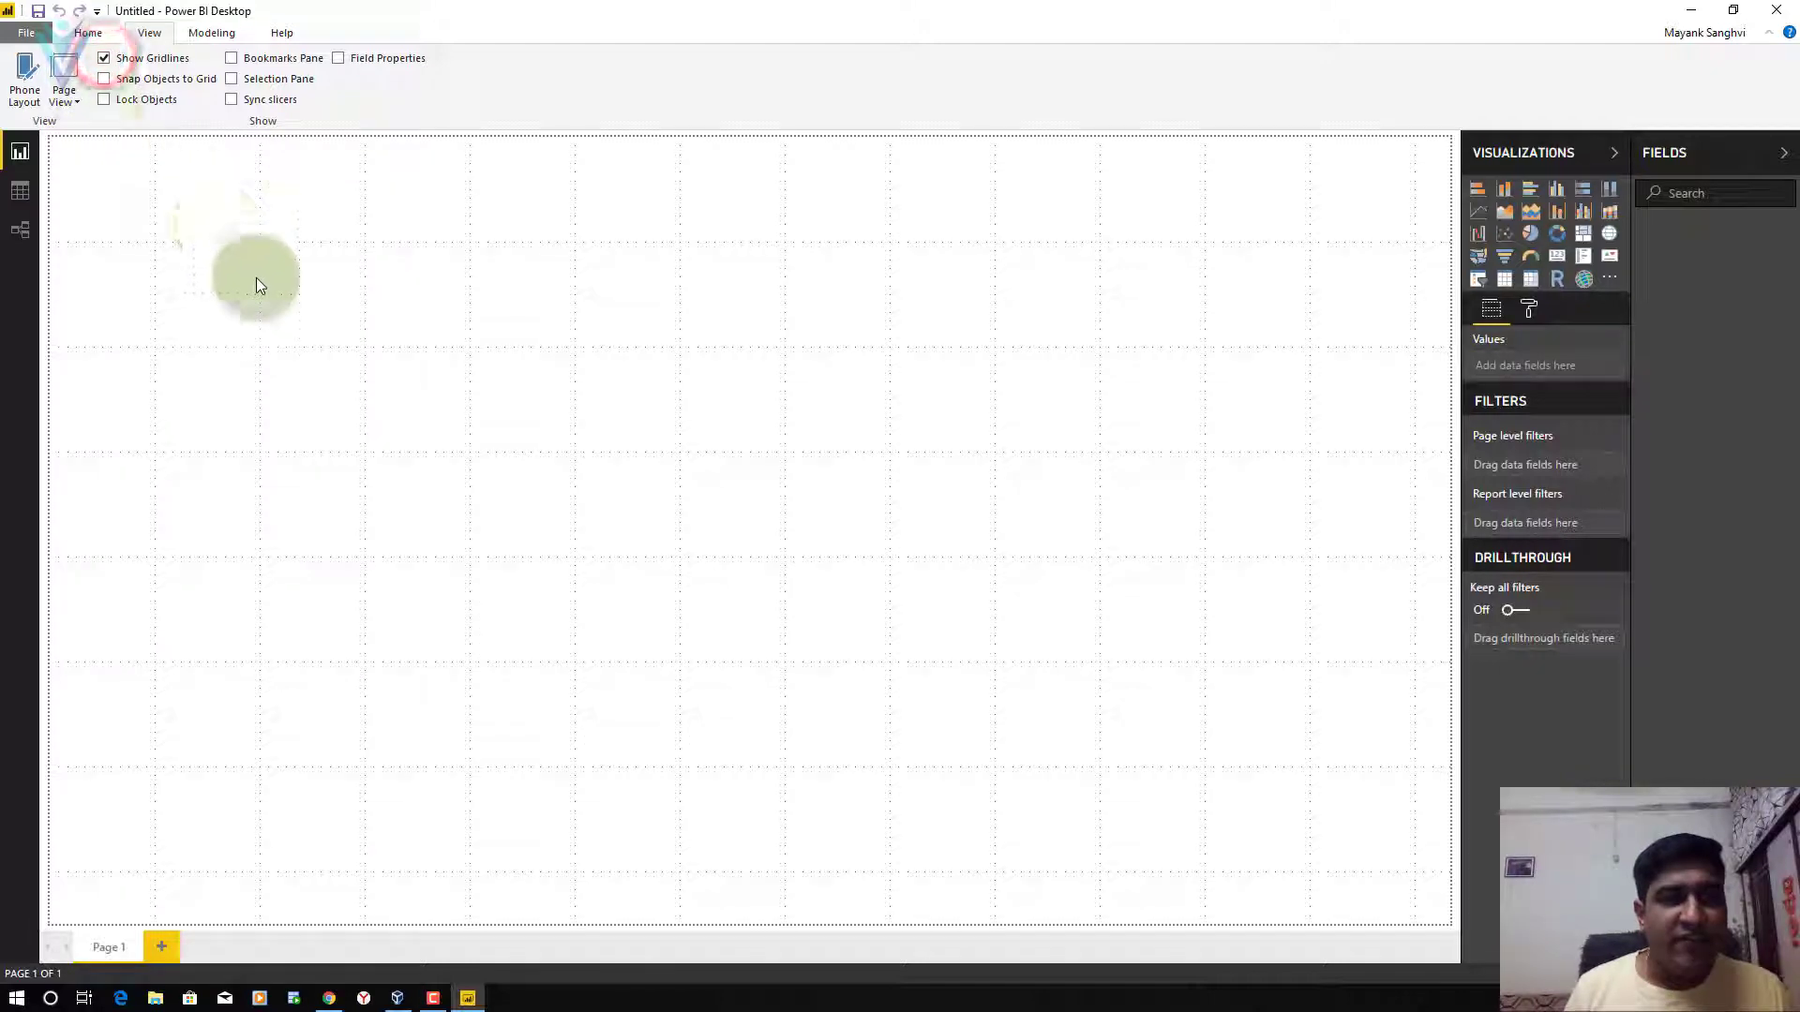
{"action": "left_click", "coordinate": [105, 80]}
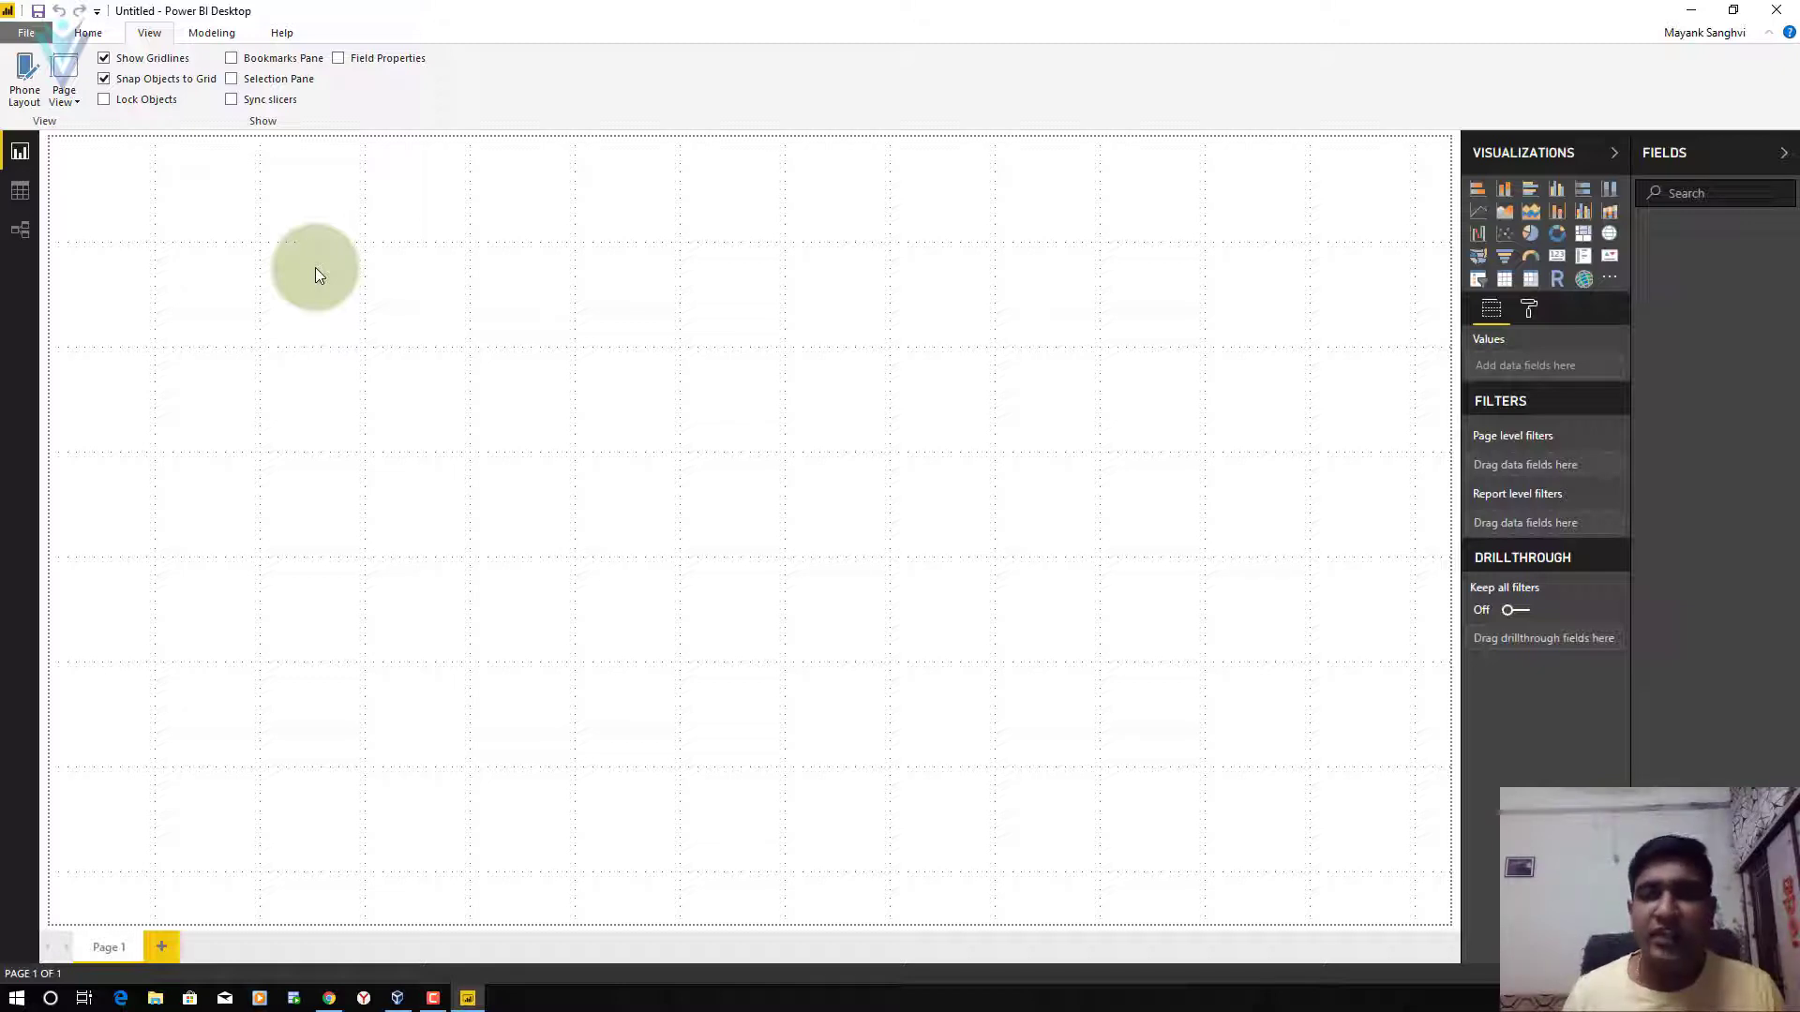
{"action": "left_click", "coordinate": [1477, 188]}
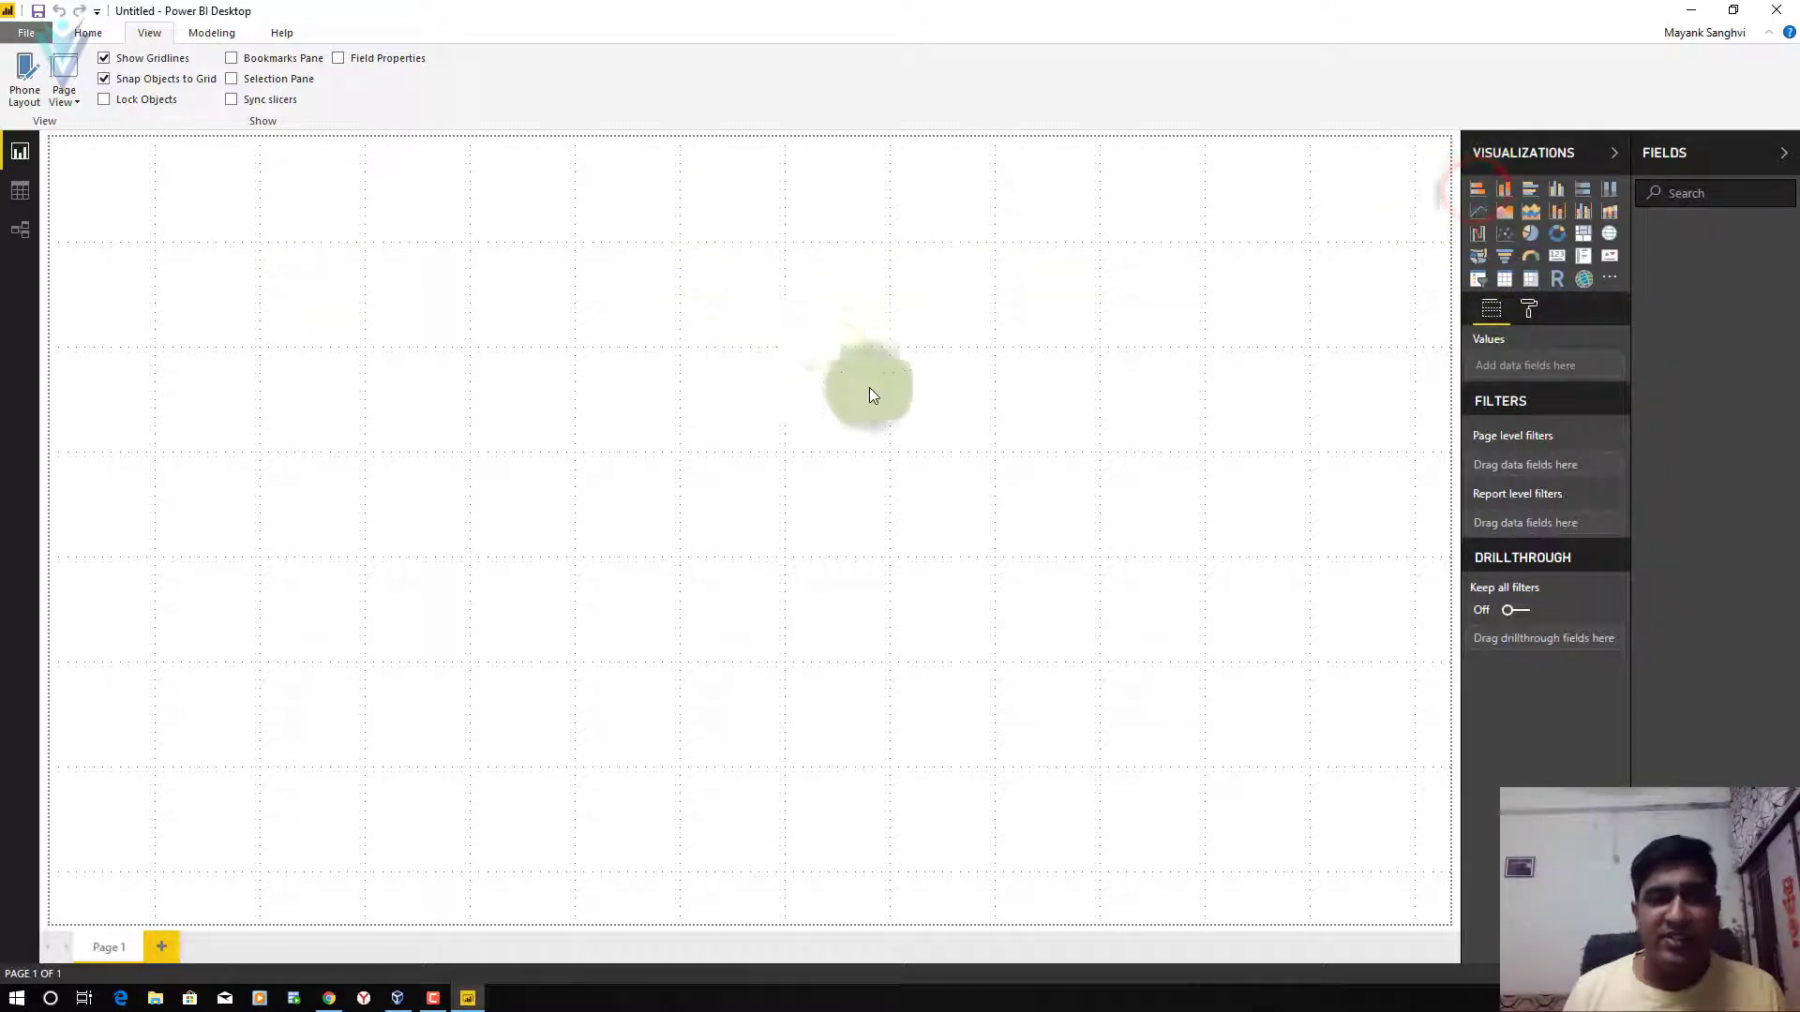
Step: Add an empty stacked bar chart, move it down-right, and widen it to the next gridline
{"action": "left_click", "coordinate": [1478, 192]}
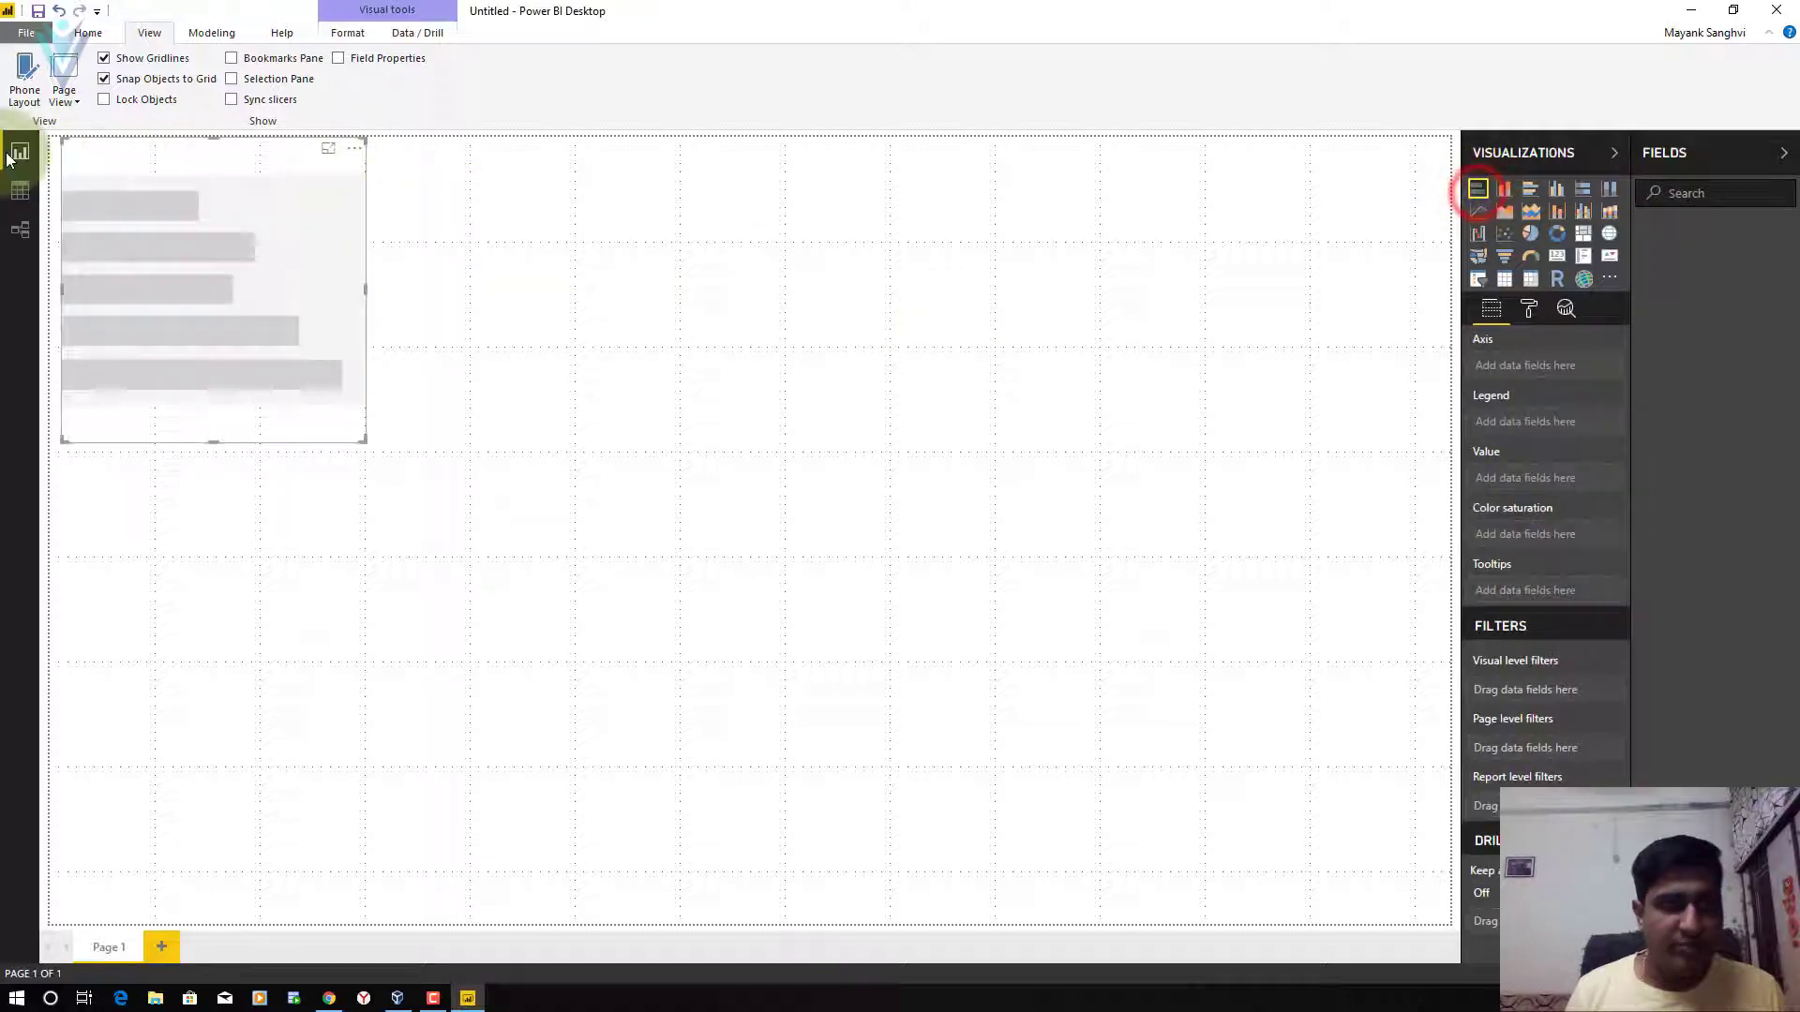
{"action": "mouse_move", "coordinate": [139, 184]}
{"action": "left_mouse_down"}
{"action": "mouse_move", "coordinate": [268, 309]}
{"action": "mouse_move", "coordinate": [375, 251]}
{"action": "mouse_move", "coordinate": [335, 296]}
{"action": "left_mouse_up"}
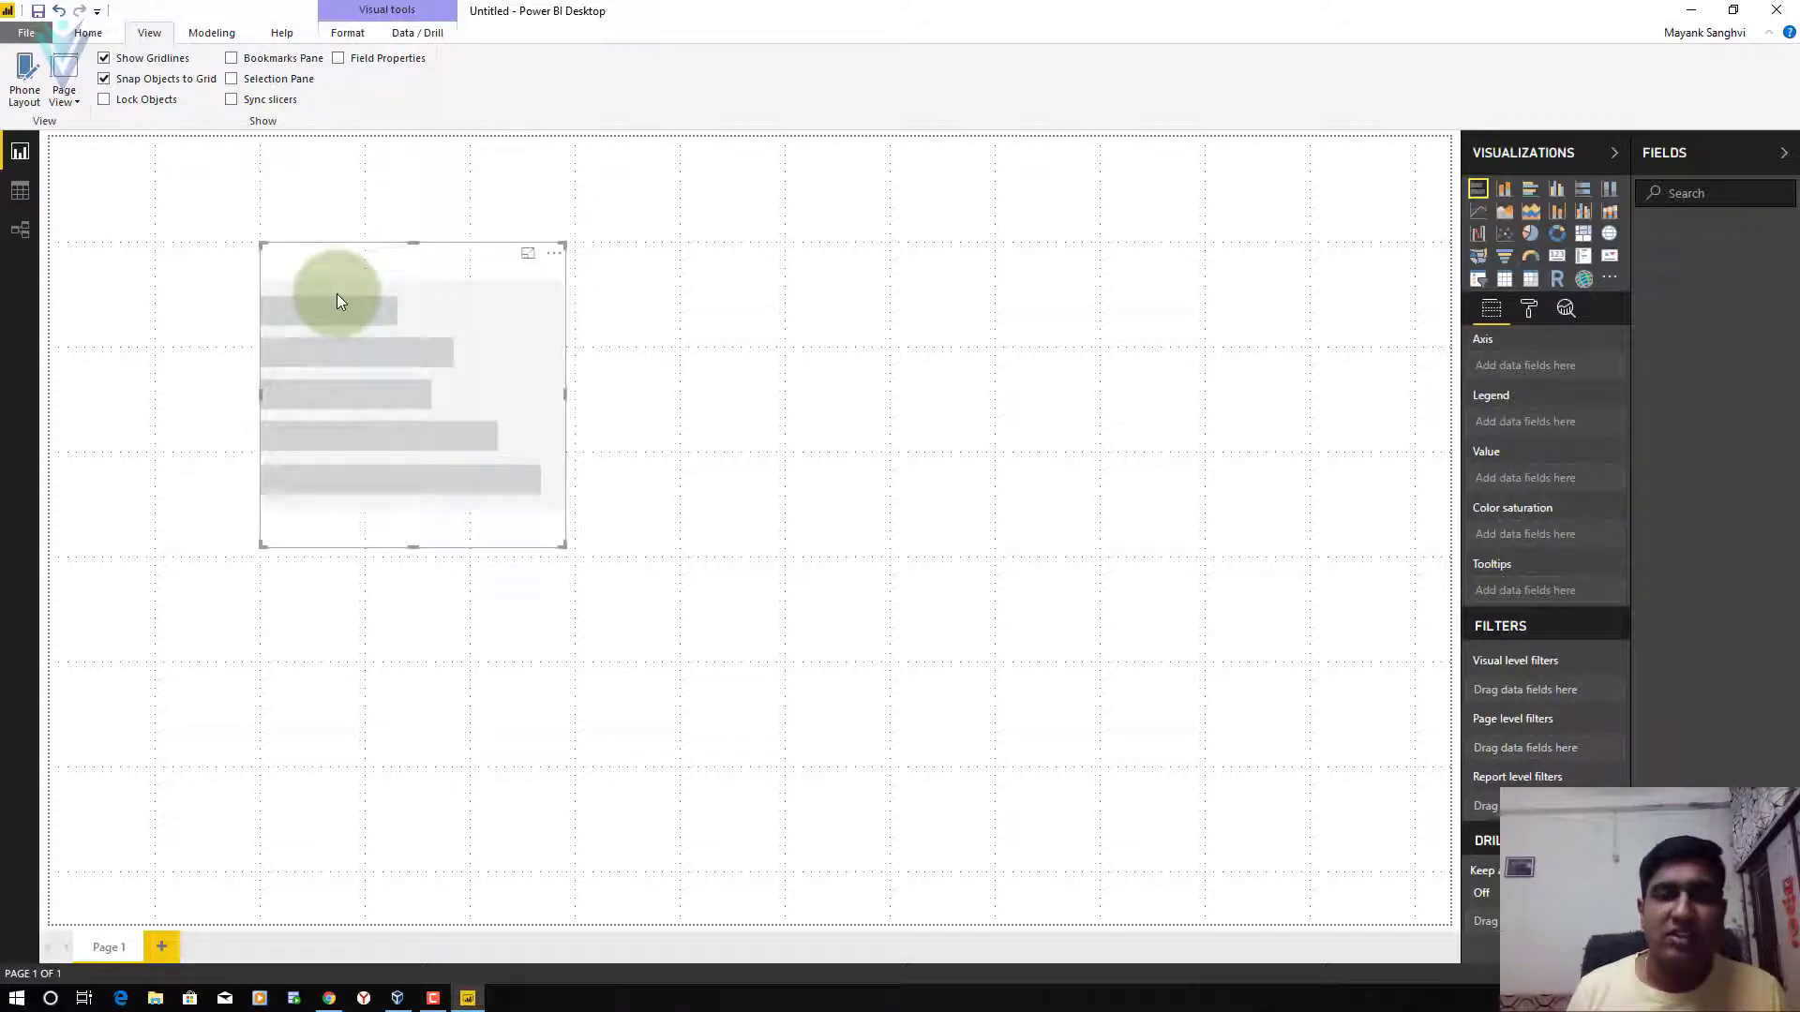
{"action": "left_click_drag", "start_coordinate": [565, 397], "coordinate": [598, 416]}
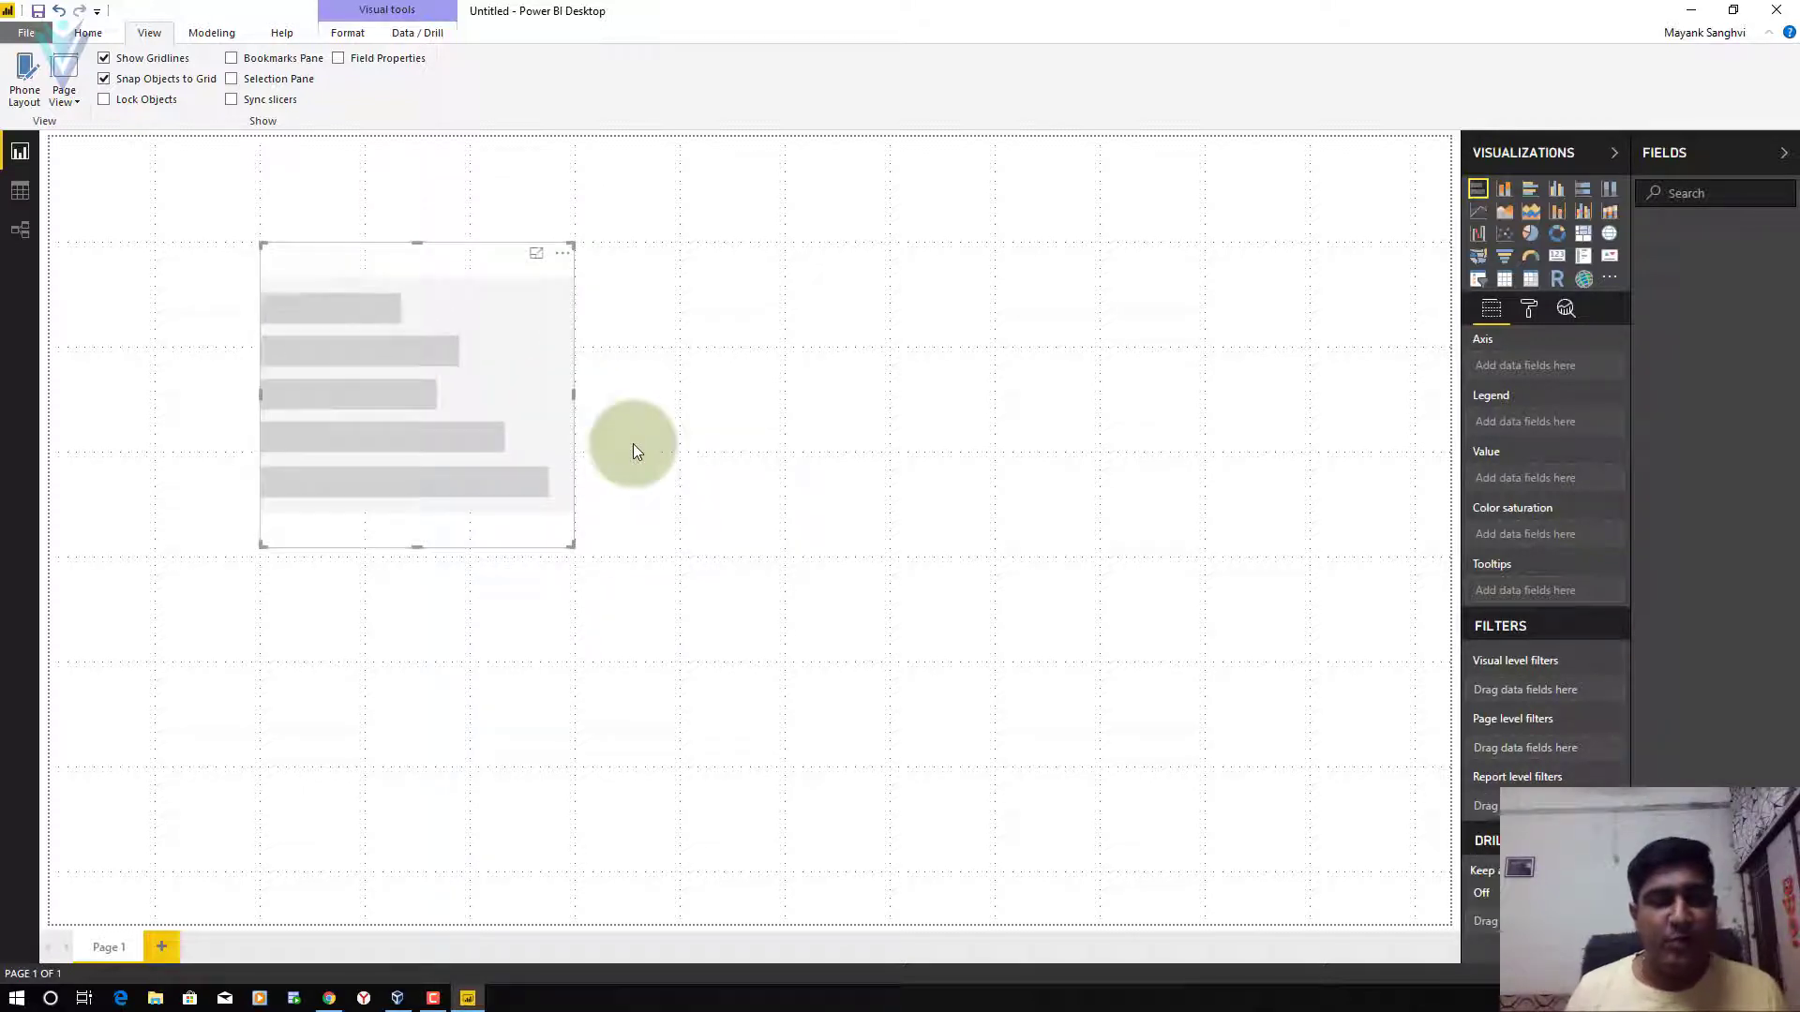
{"action": "left_click", "coordinate": [220, 33]}
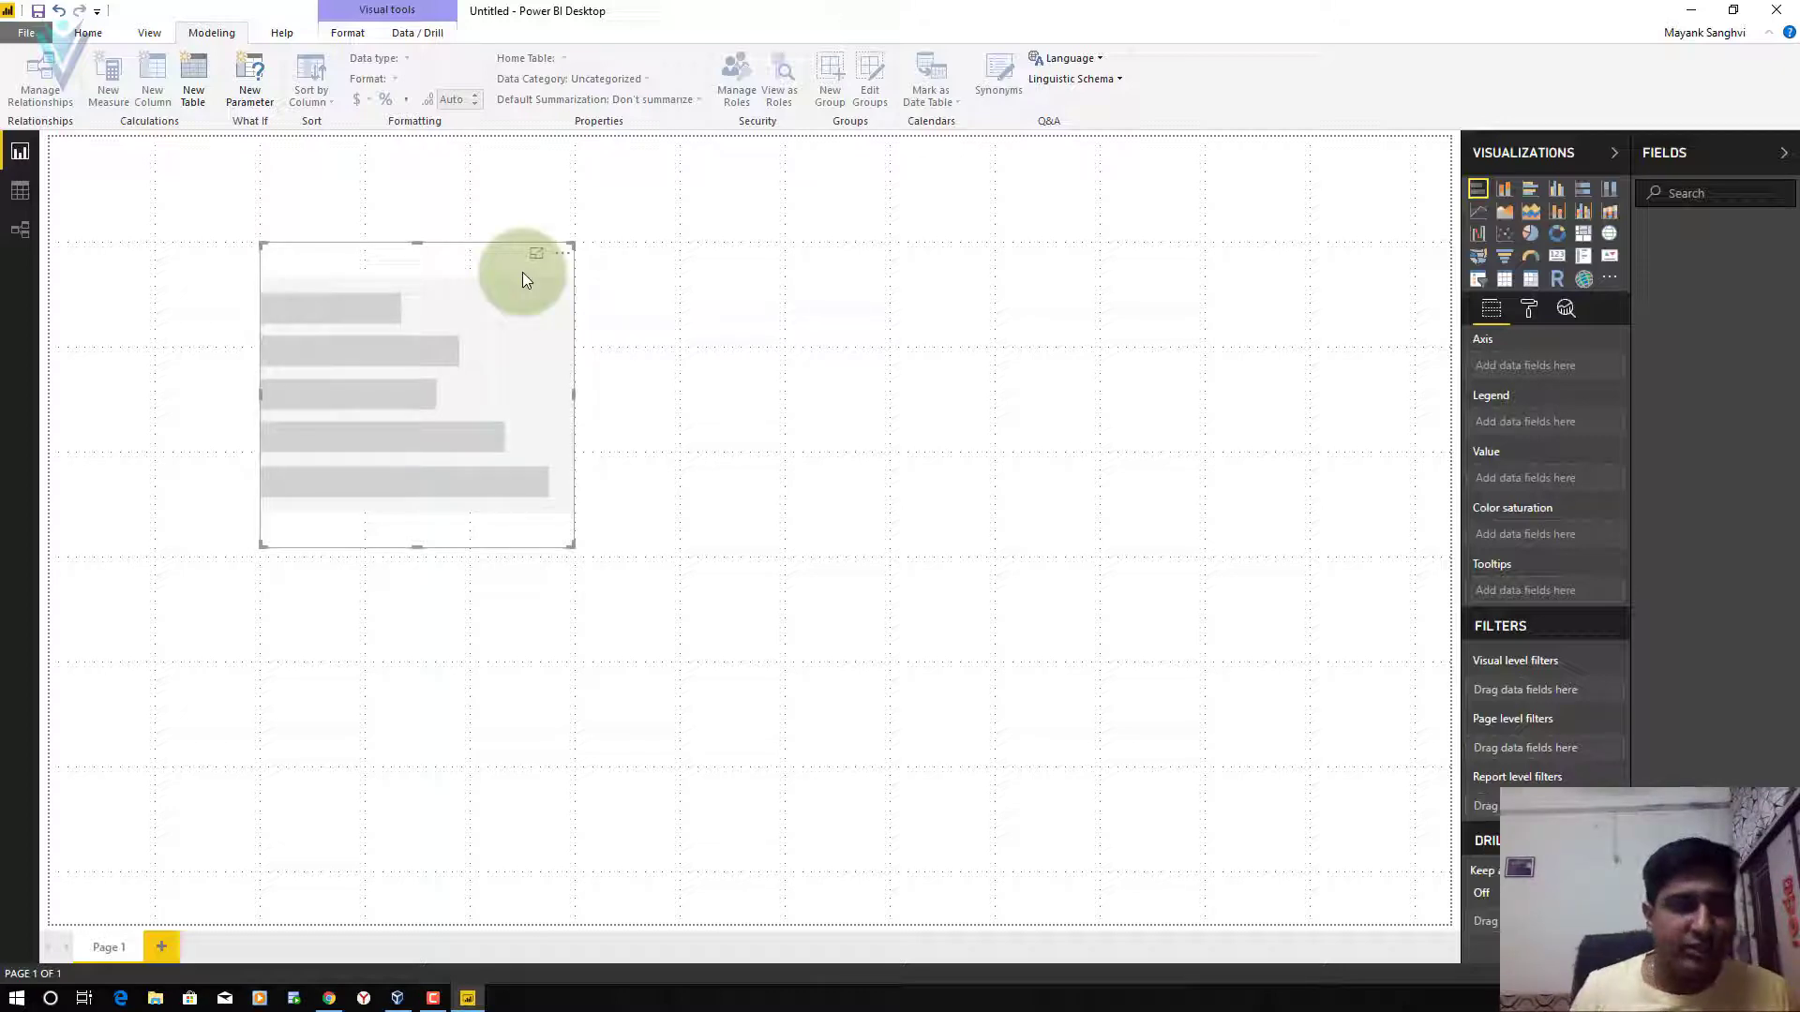
Step: Deselect the bar chart, then collapse the ribbon to tab names and expand it, twice
{"action": "key", "text": "Escape"}
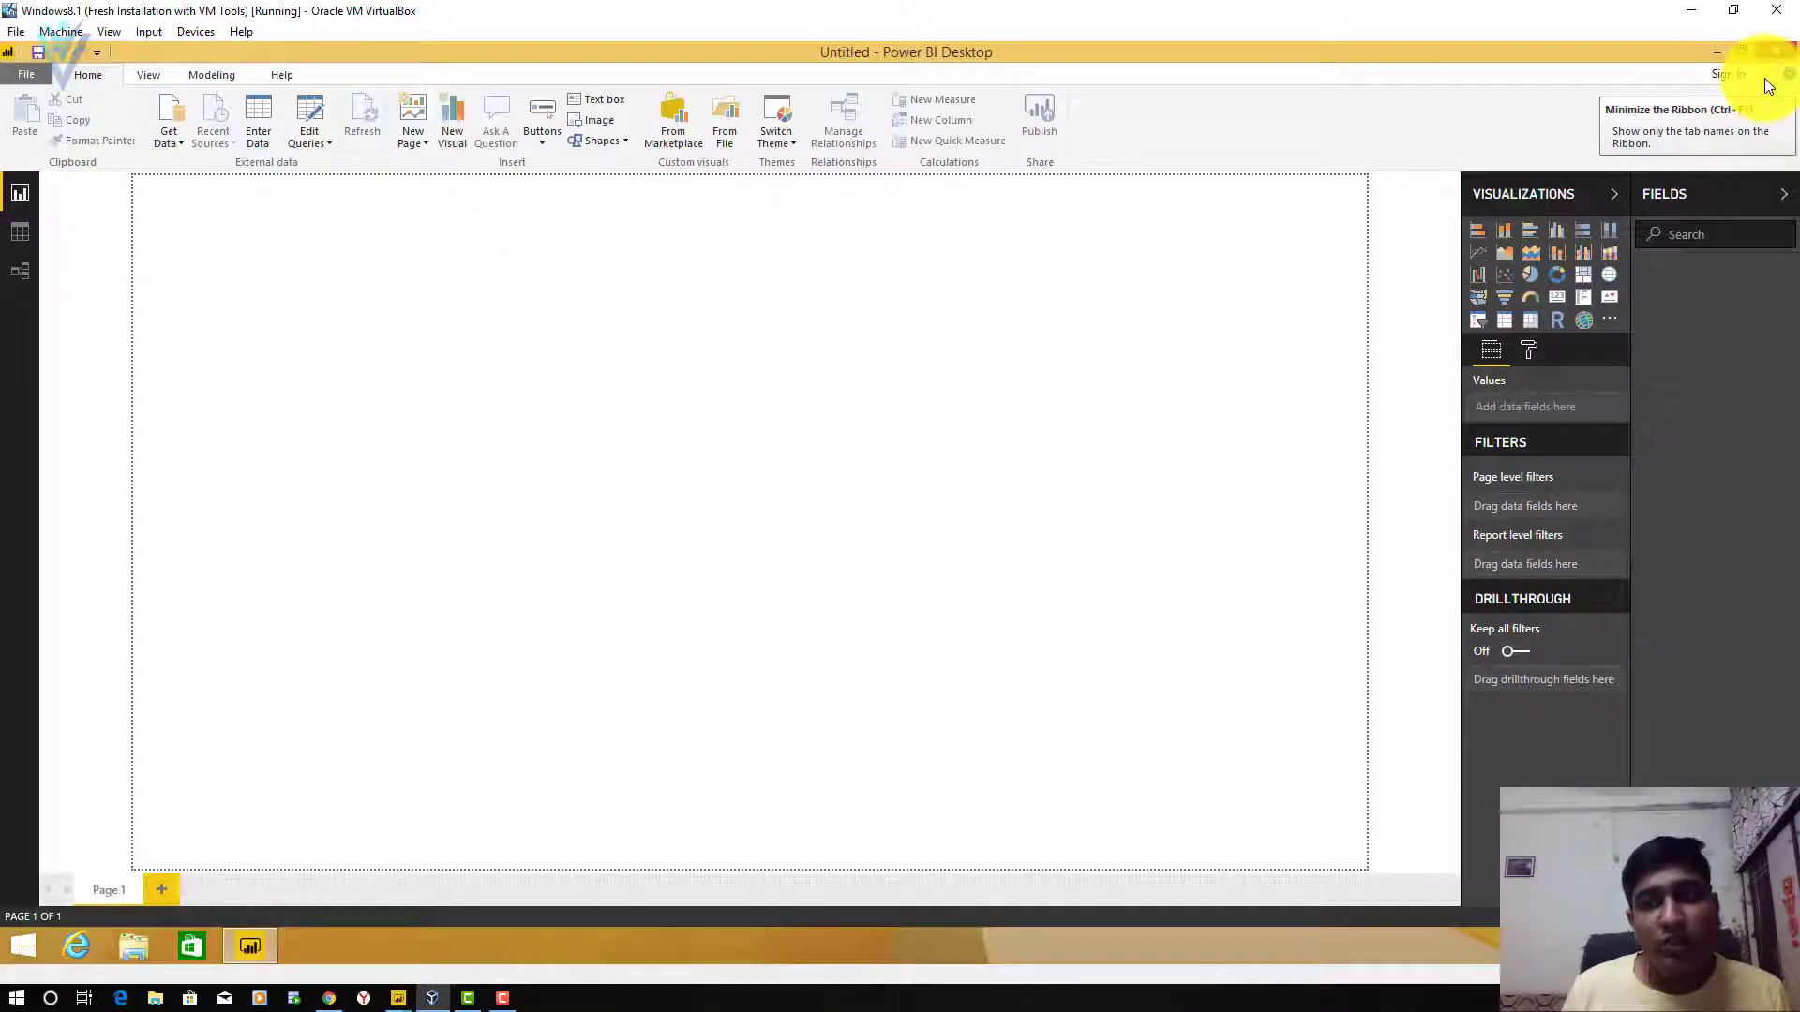
{"action": "left_click", "coordinate": [1764, 77]}
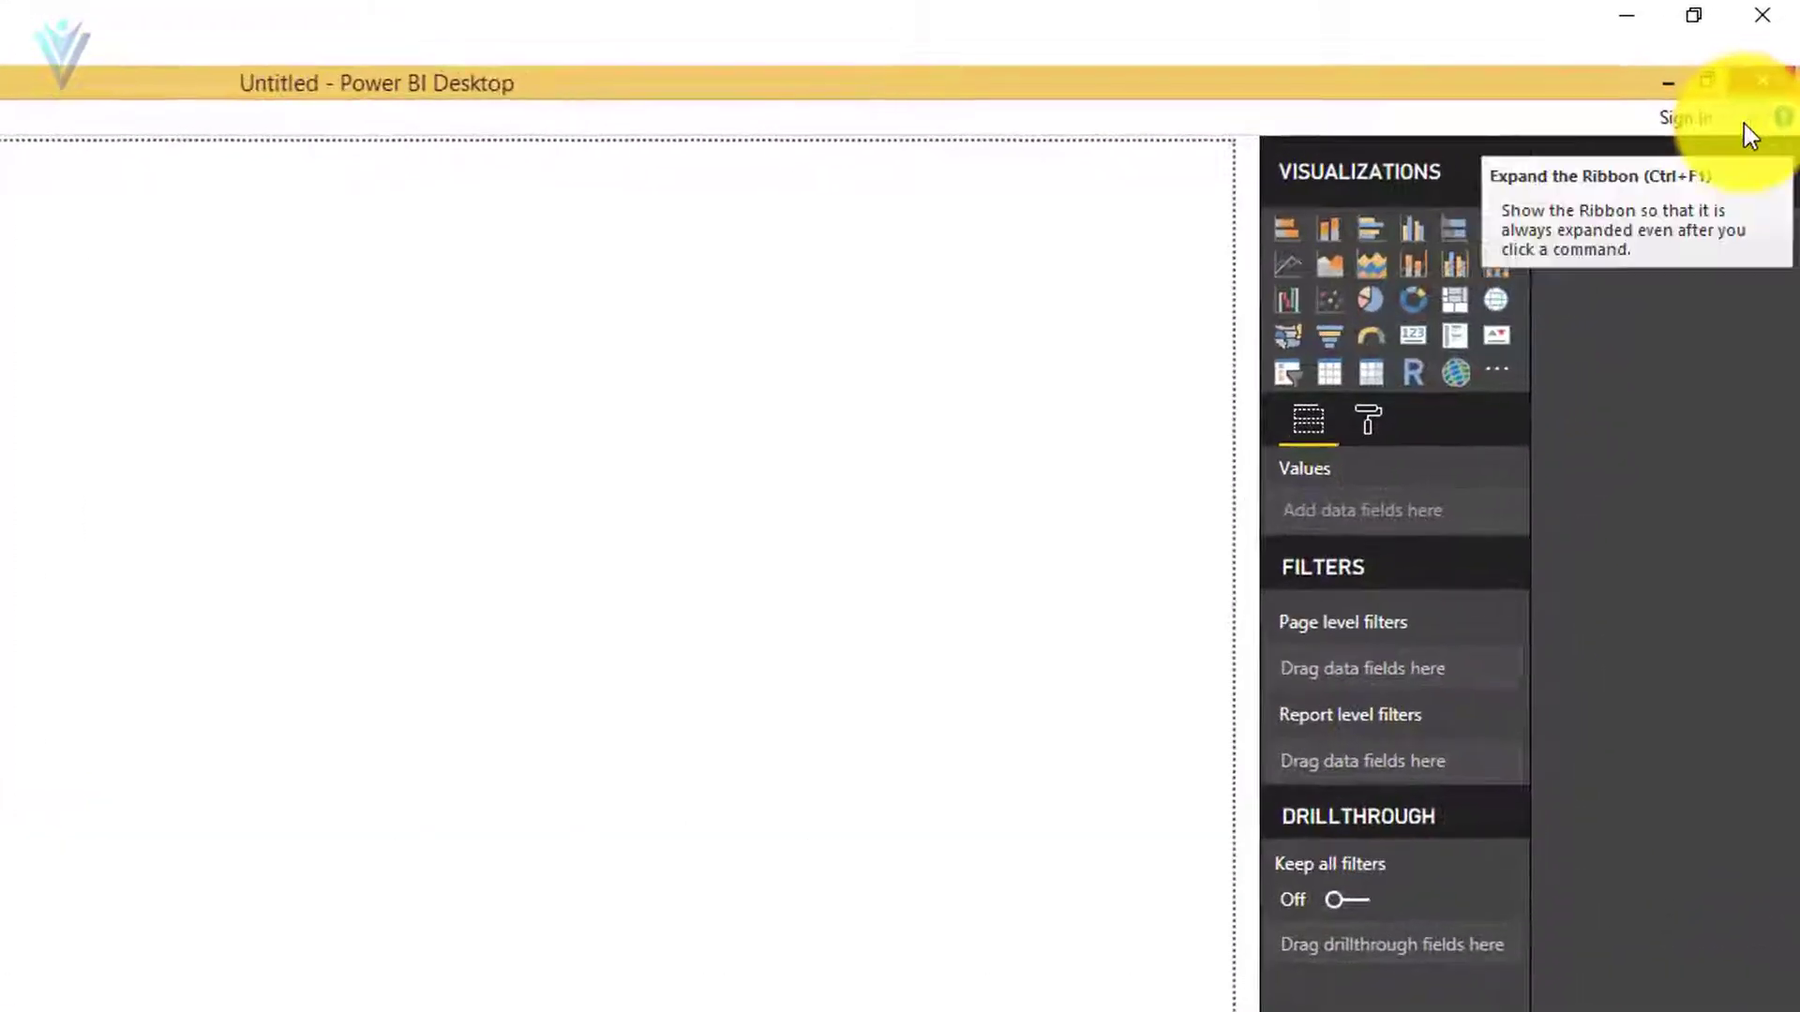
{"action": "left_click", "coordinate": [1745, 123]}
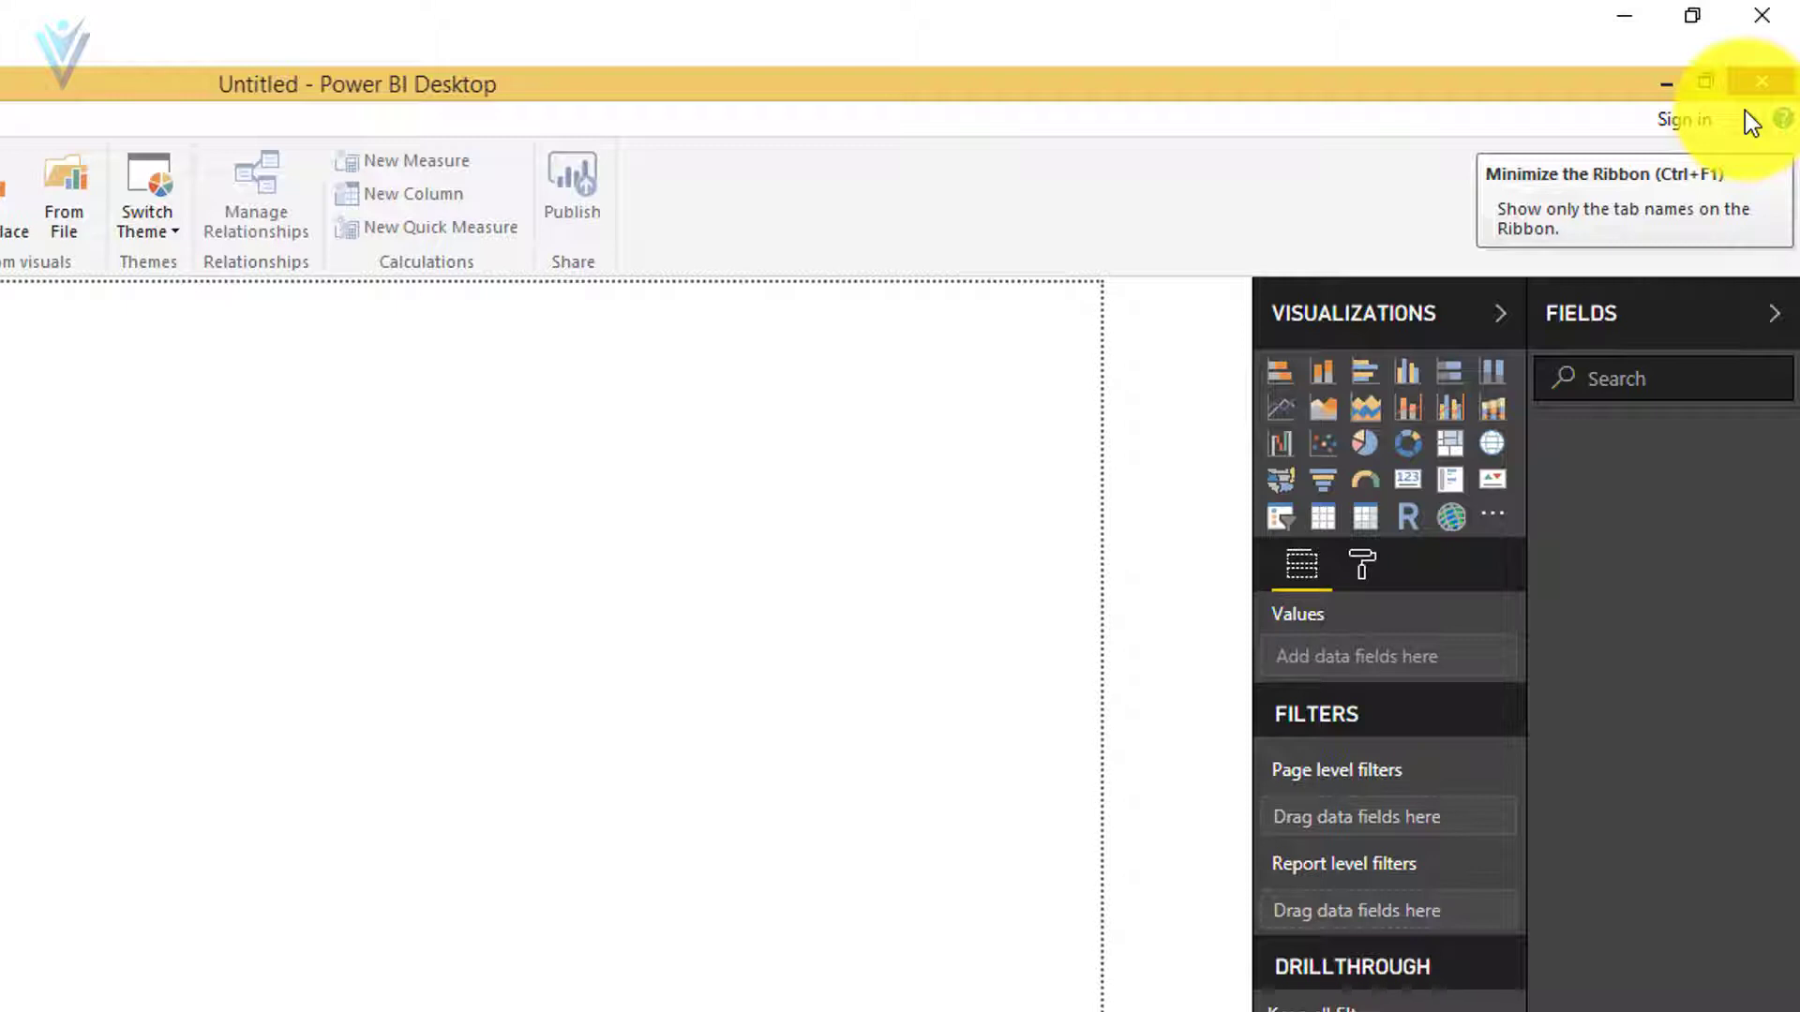
{"action": "left_click", "coordinate": [1749, 124]}
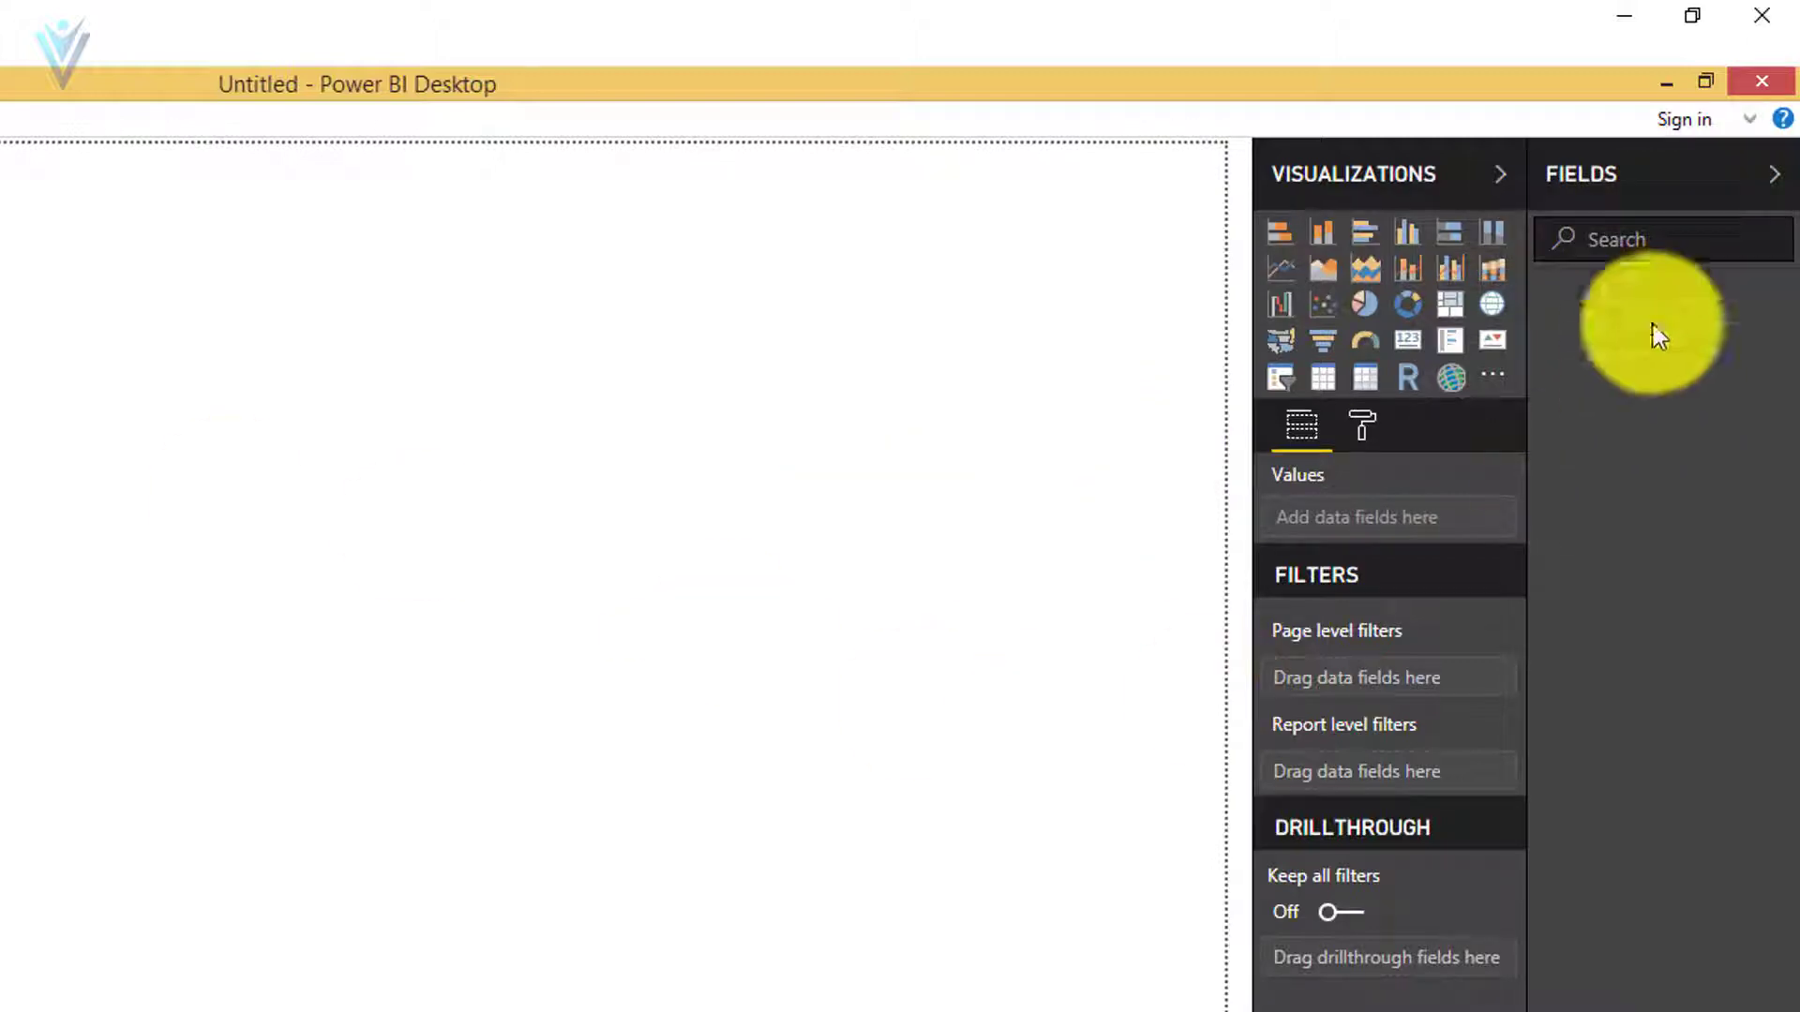
{"action": "left_click", "coordinate": [1745, 122]}
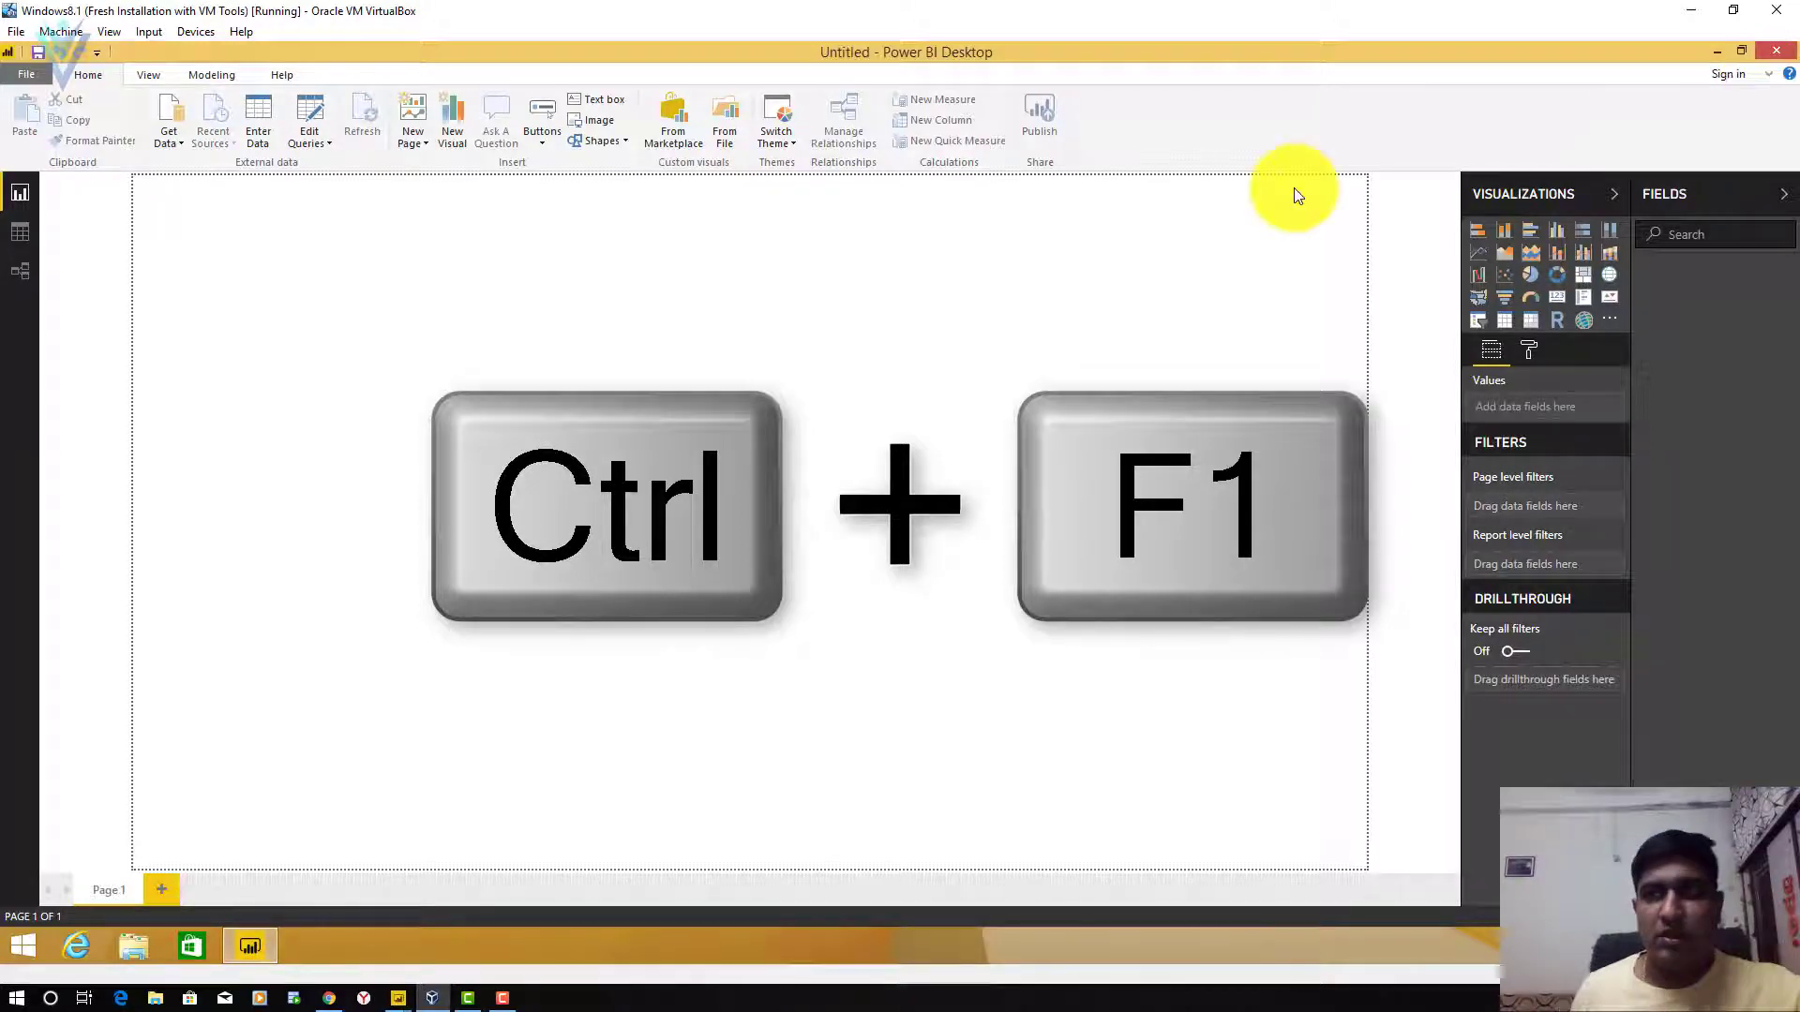
Step: Toggle the ribbon with Ctrl+F1, then show Alt key tips for Home and Get Data
{"action": "key", "text": "ctrl+F1"}
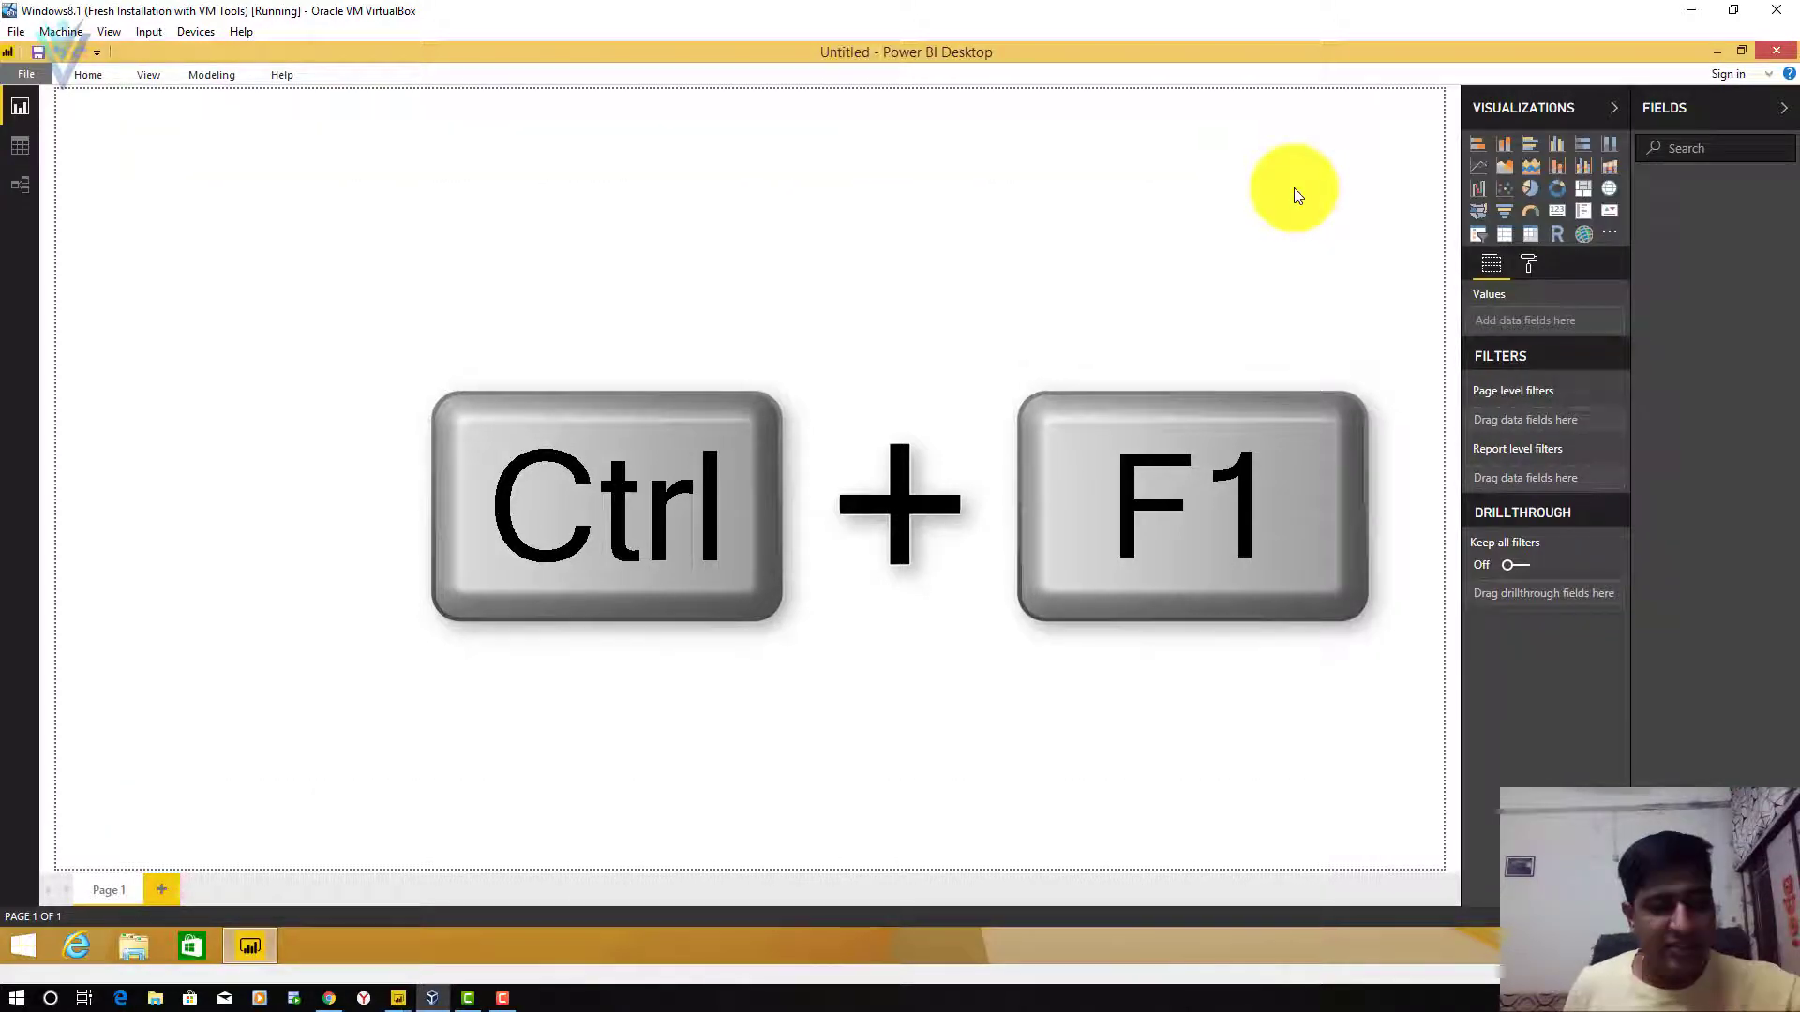
{"action": "key", "text": "ctrl+F1"}
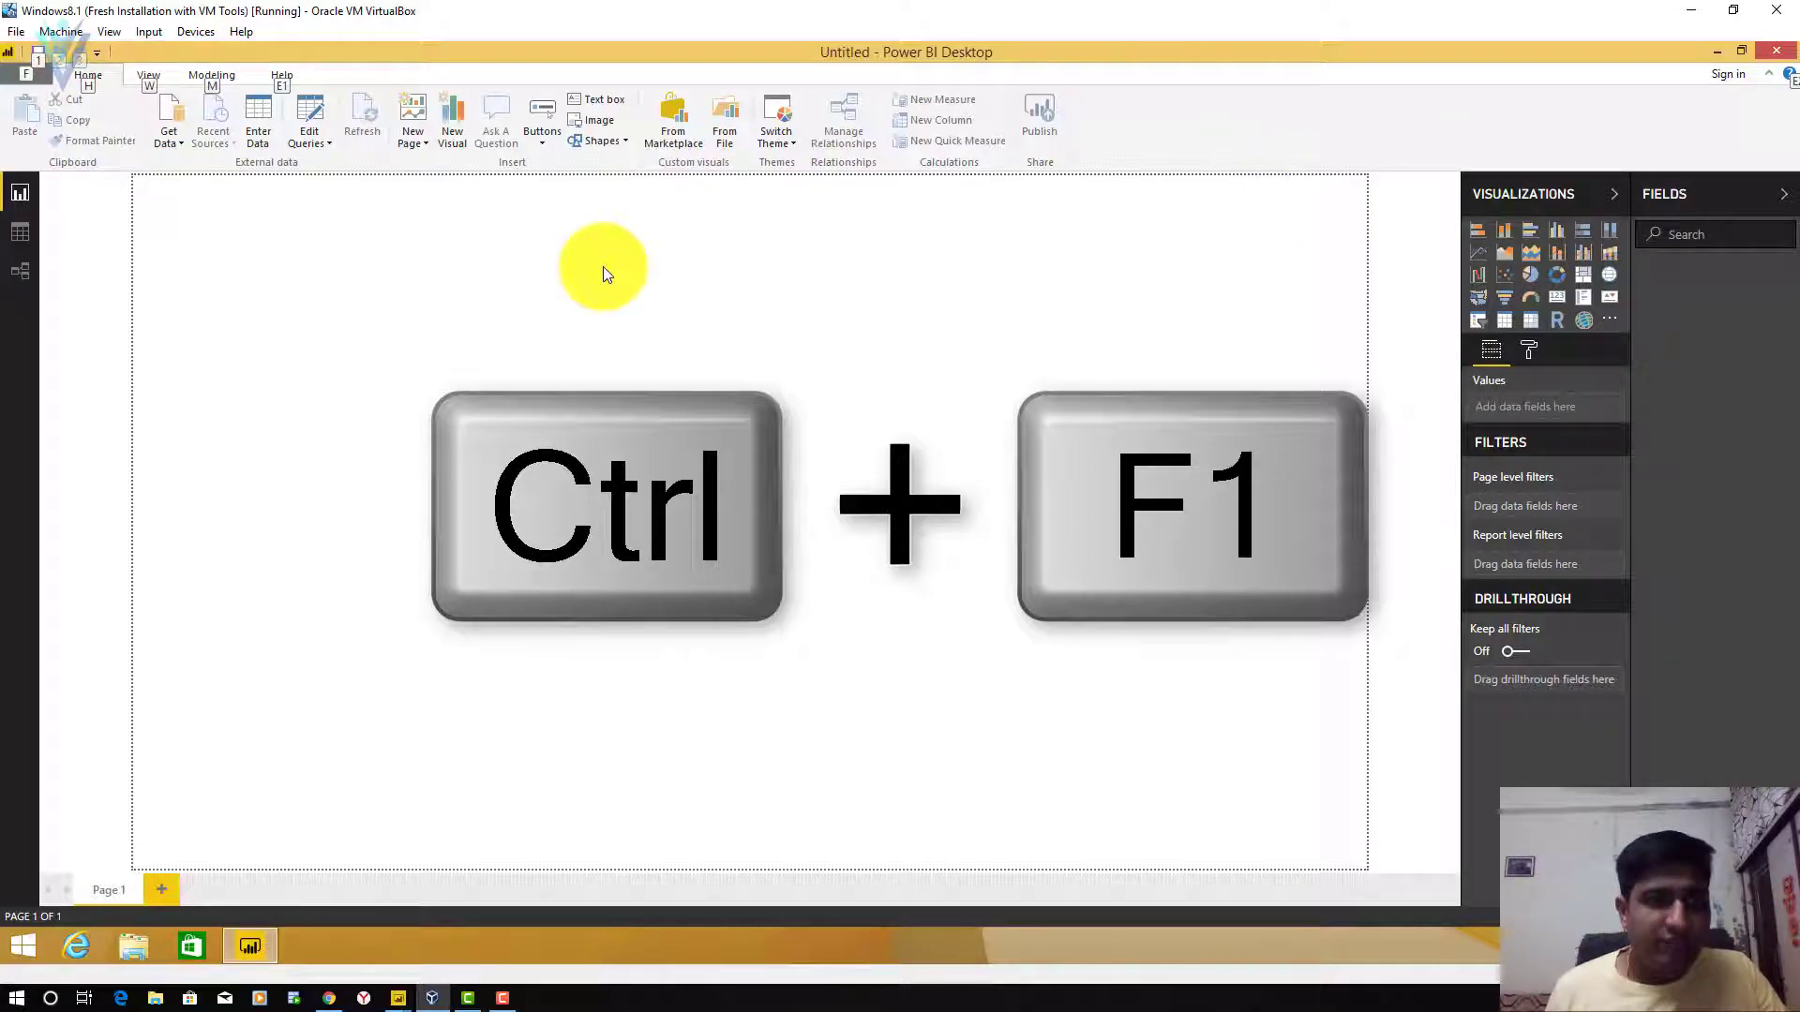
{"action": "key", "text": "alt"}
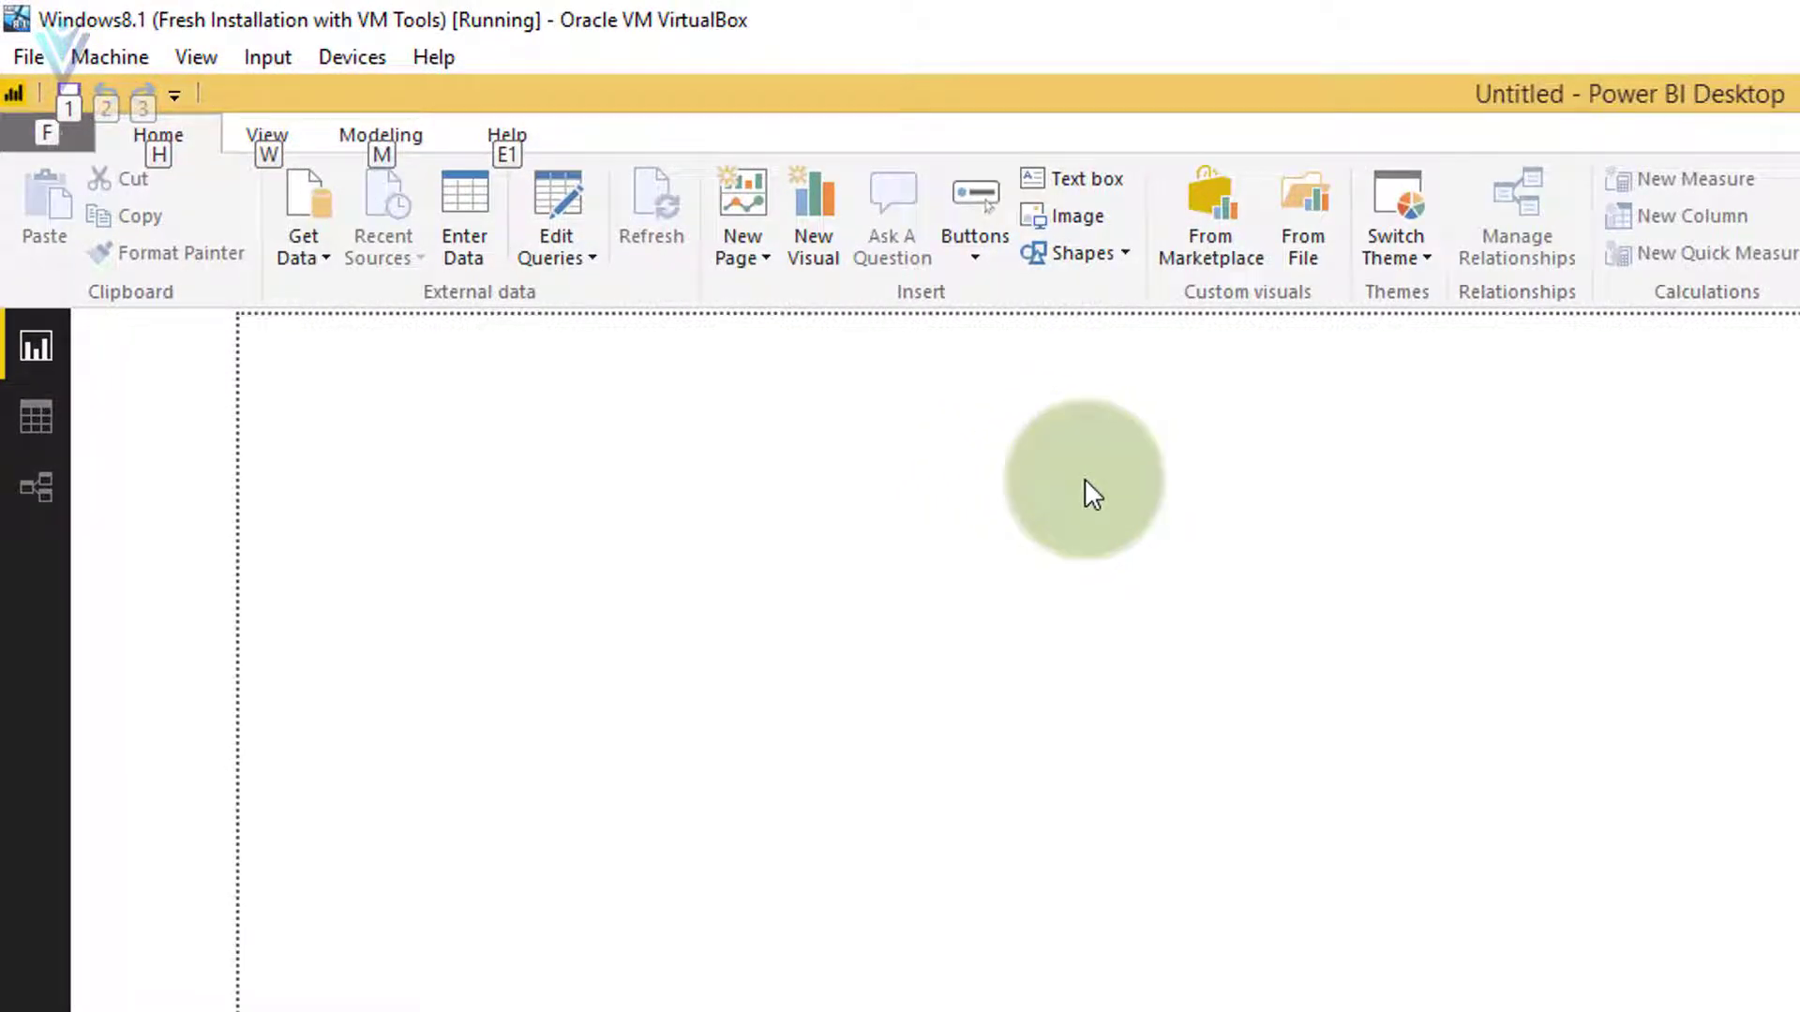
{"action": "key", "text": "h"}
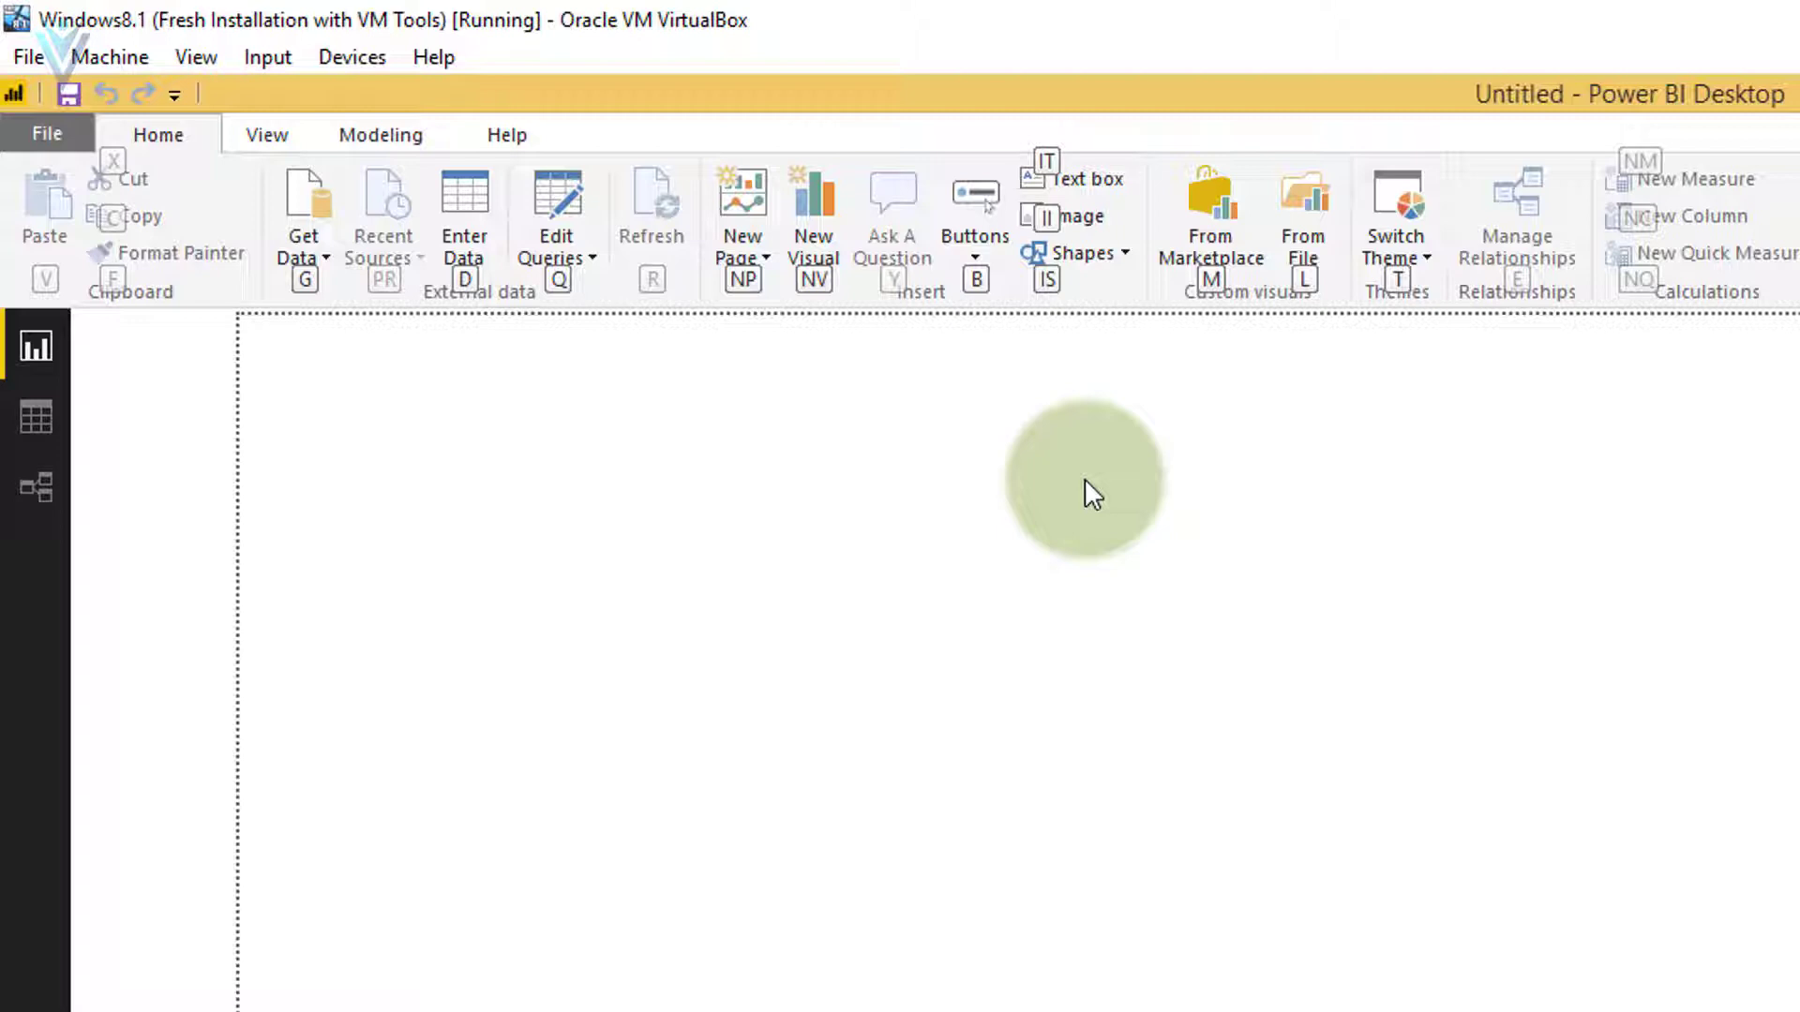
{"action": "key", "text": "g"}
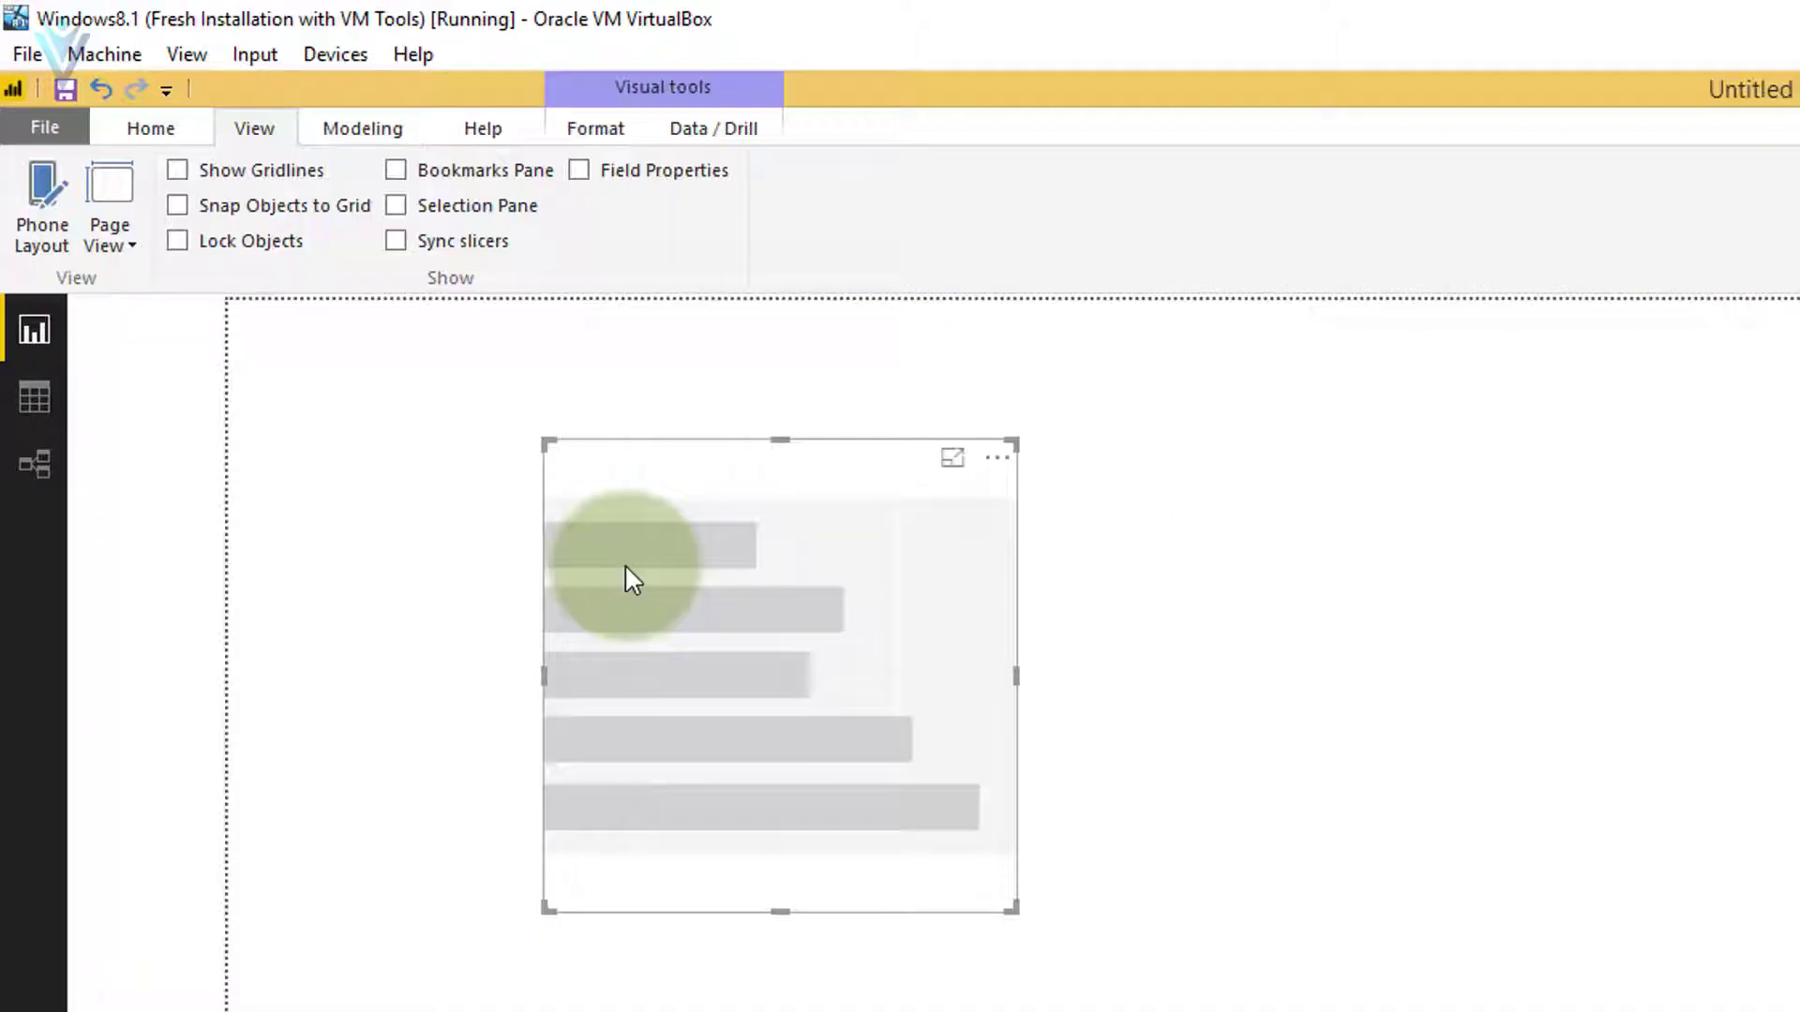
Step: Select the placeholder bar chart, review its Format and Data / Drill tabs, and delete it
{"action": "left_click", "coordinate": [661, 611]}
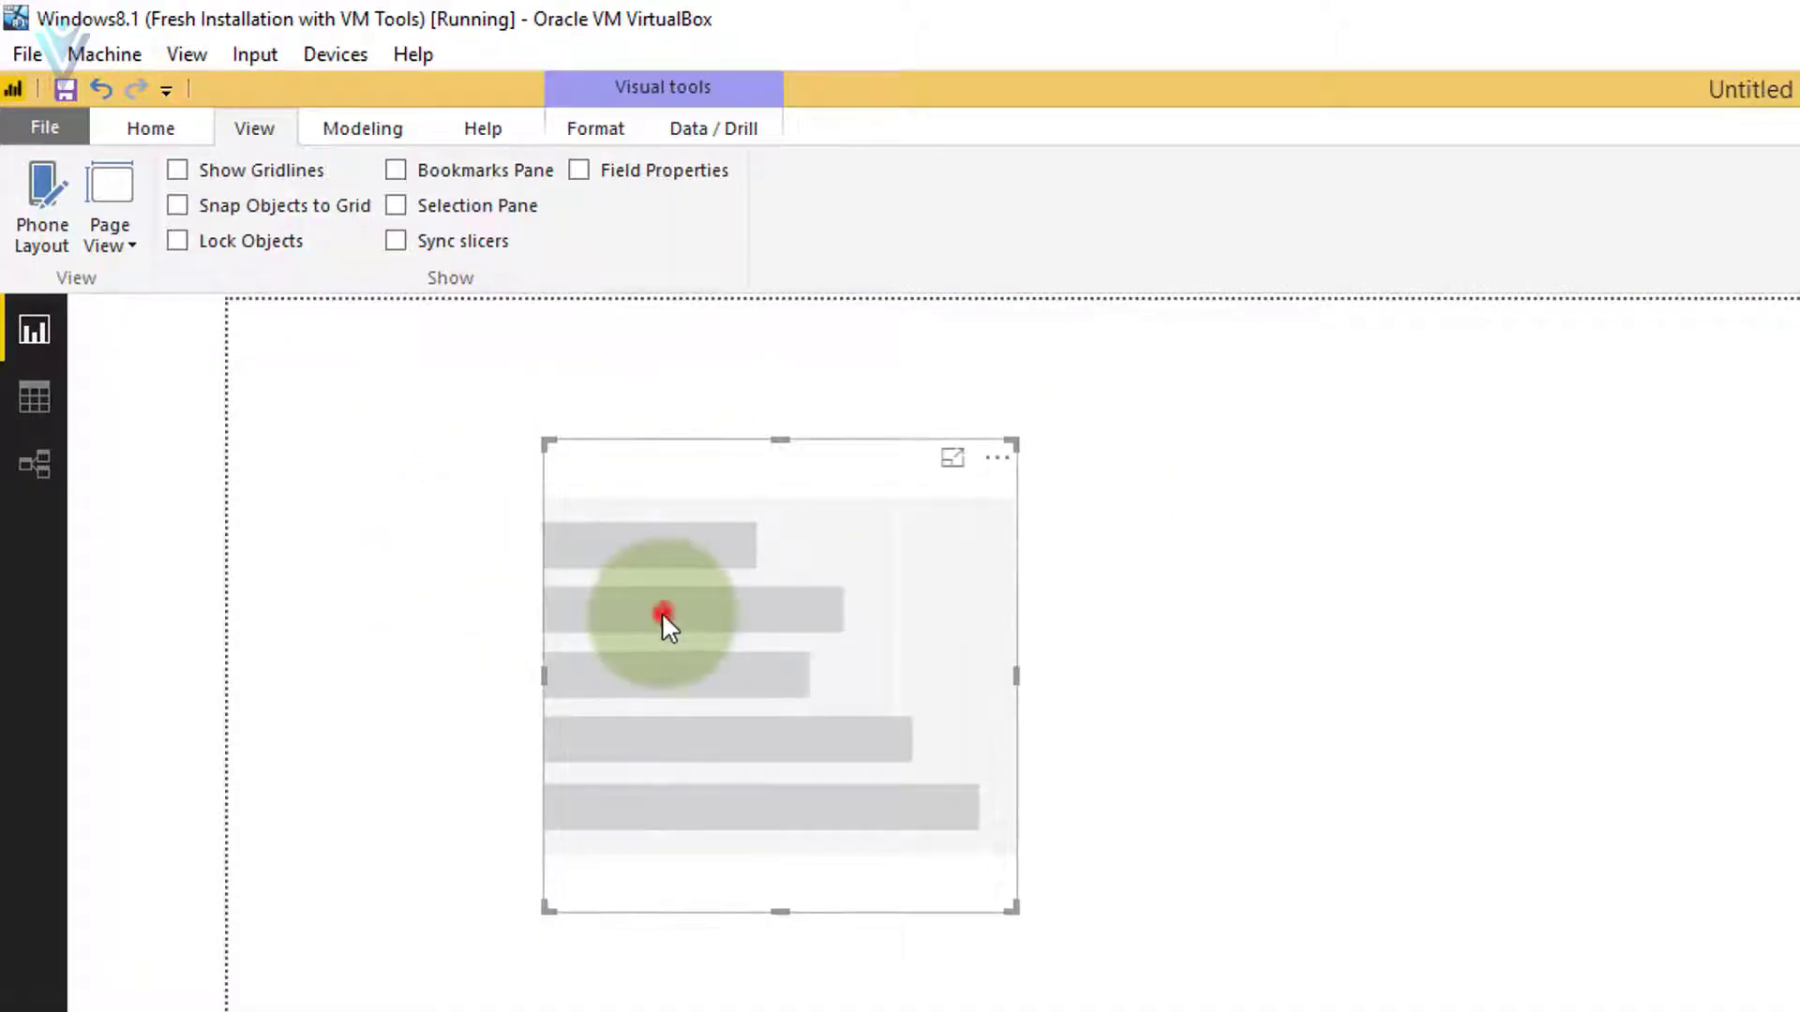
{"action": "left_click", "coordinate": [586, 120]}
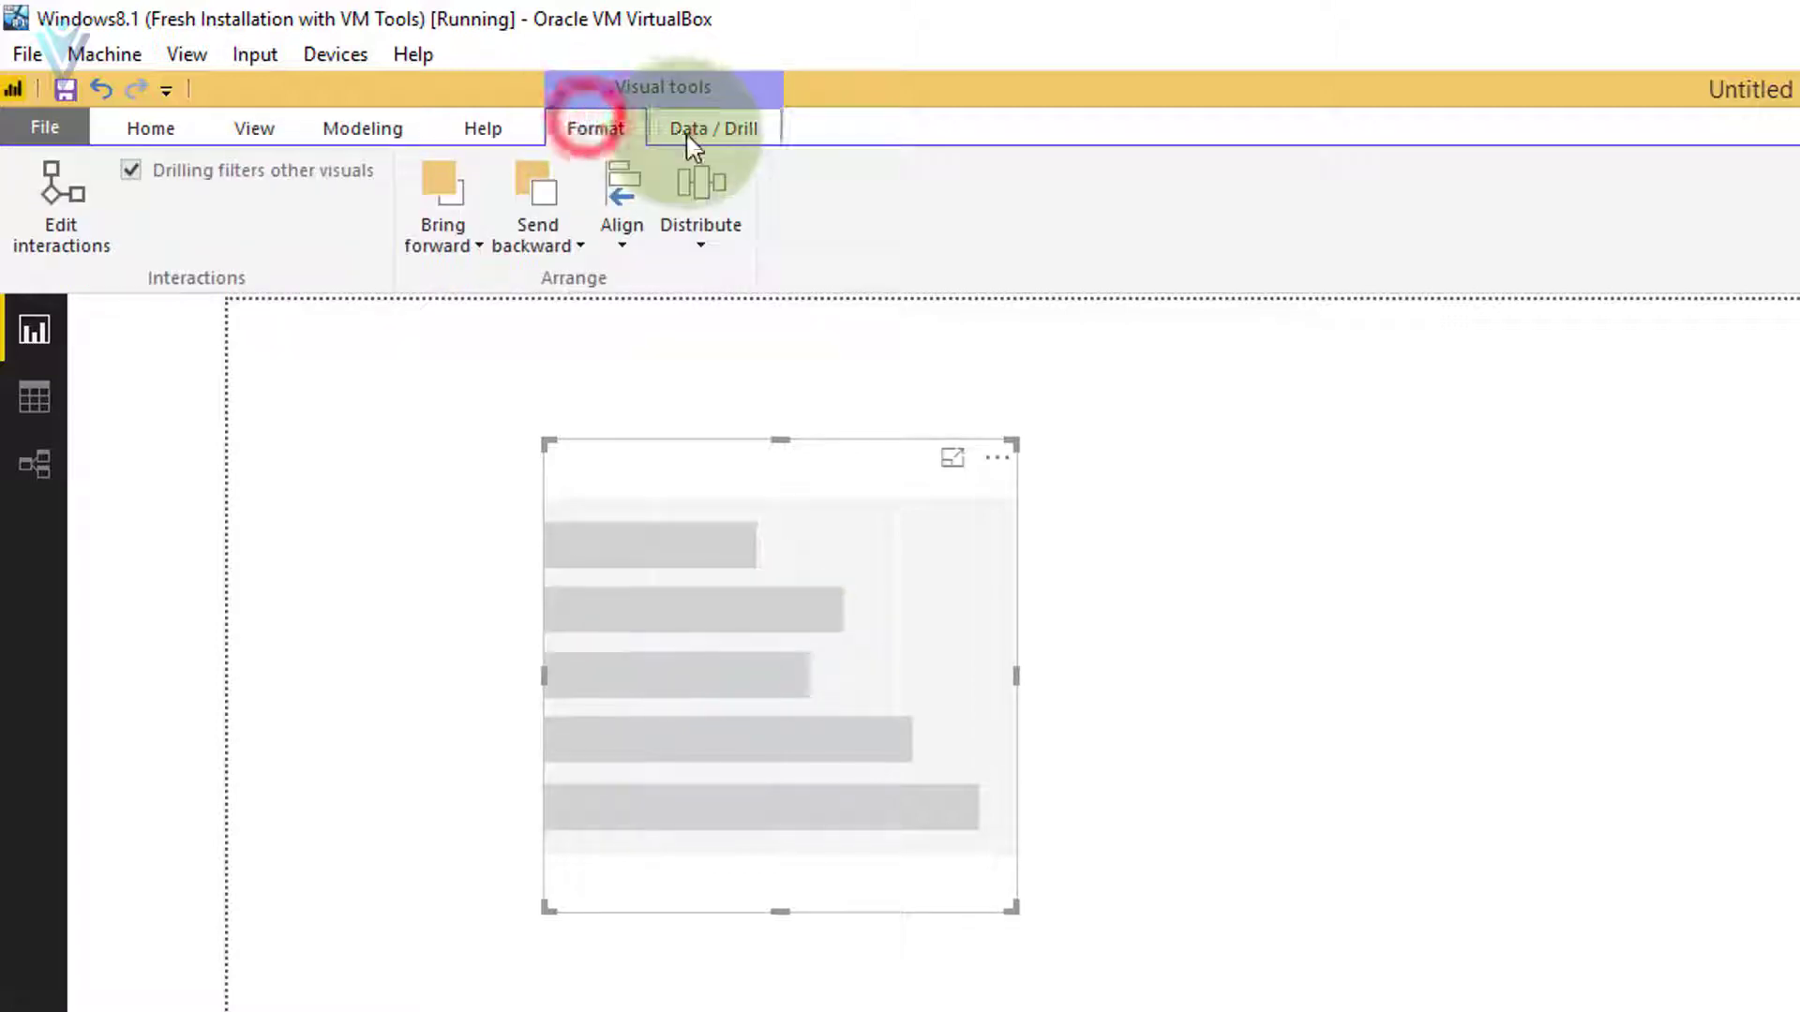
{"action": "left_click", "coordinate": [686, 131]}
{"action": "left_click", "coordinate": [592, 122]}
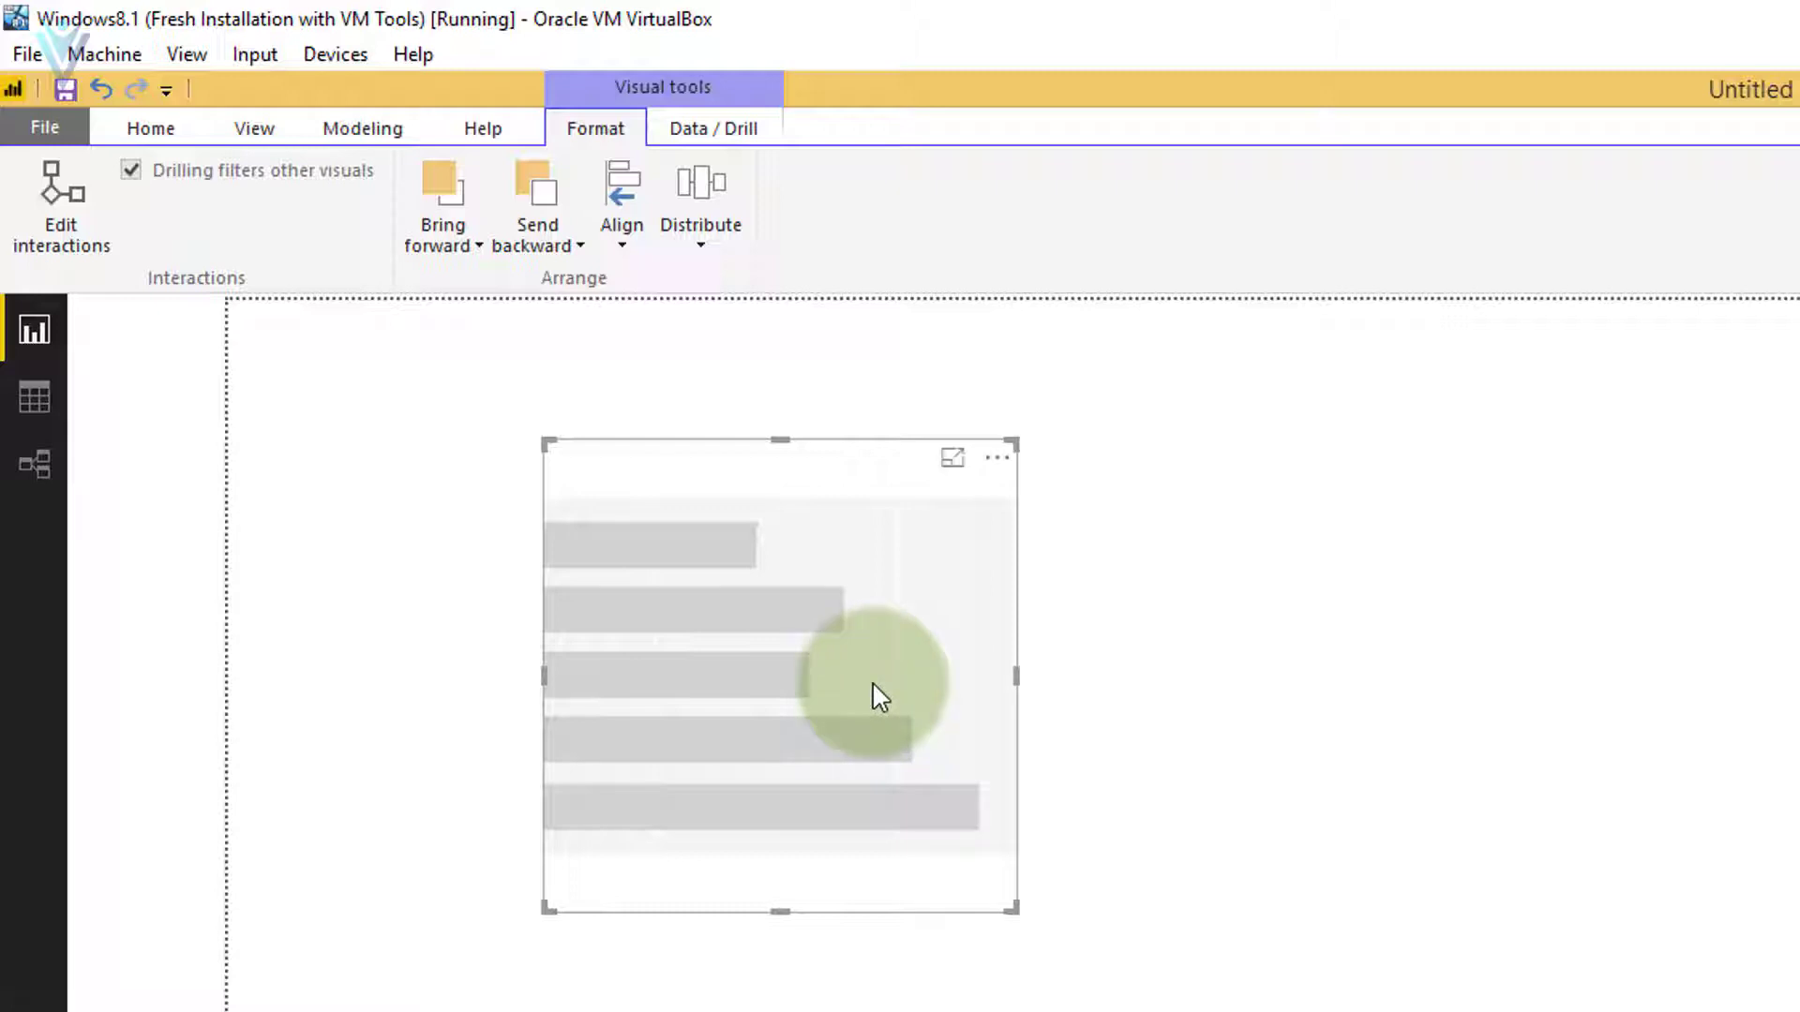
{"action": "left_click", "coordinate": [847, 688]}
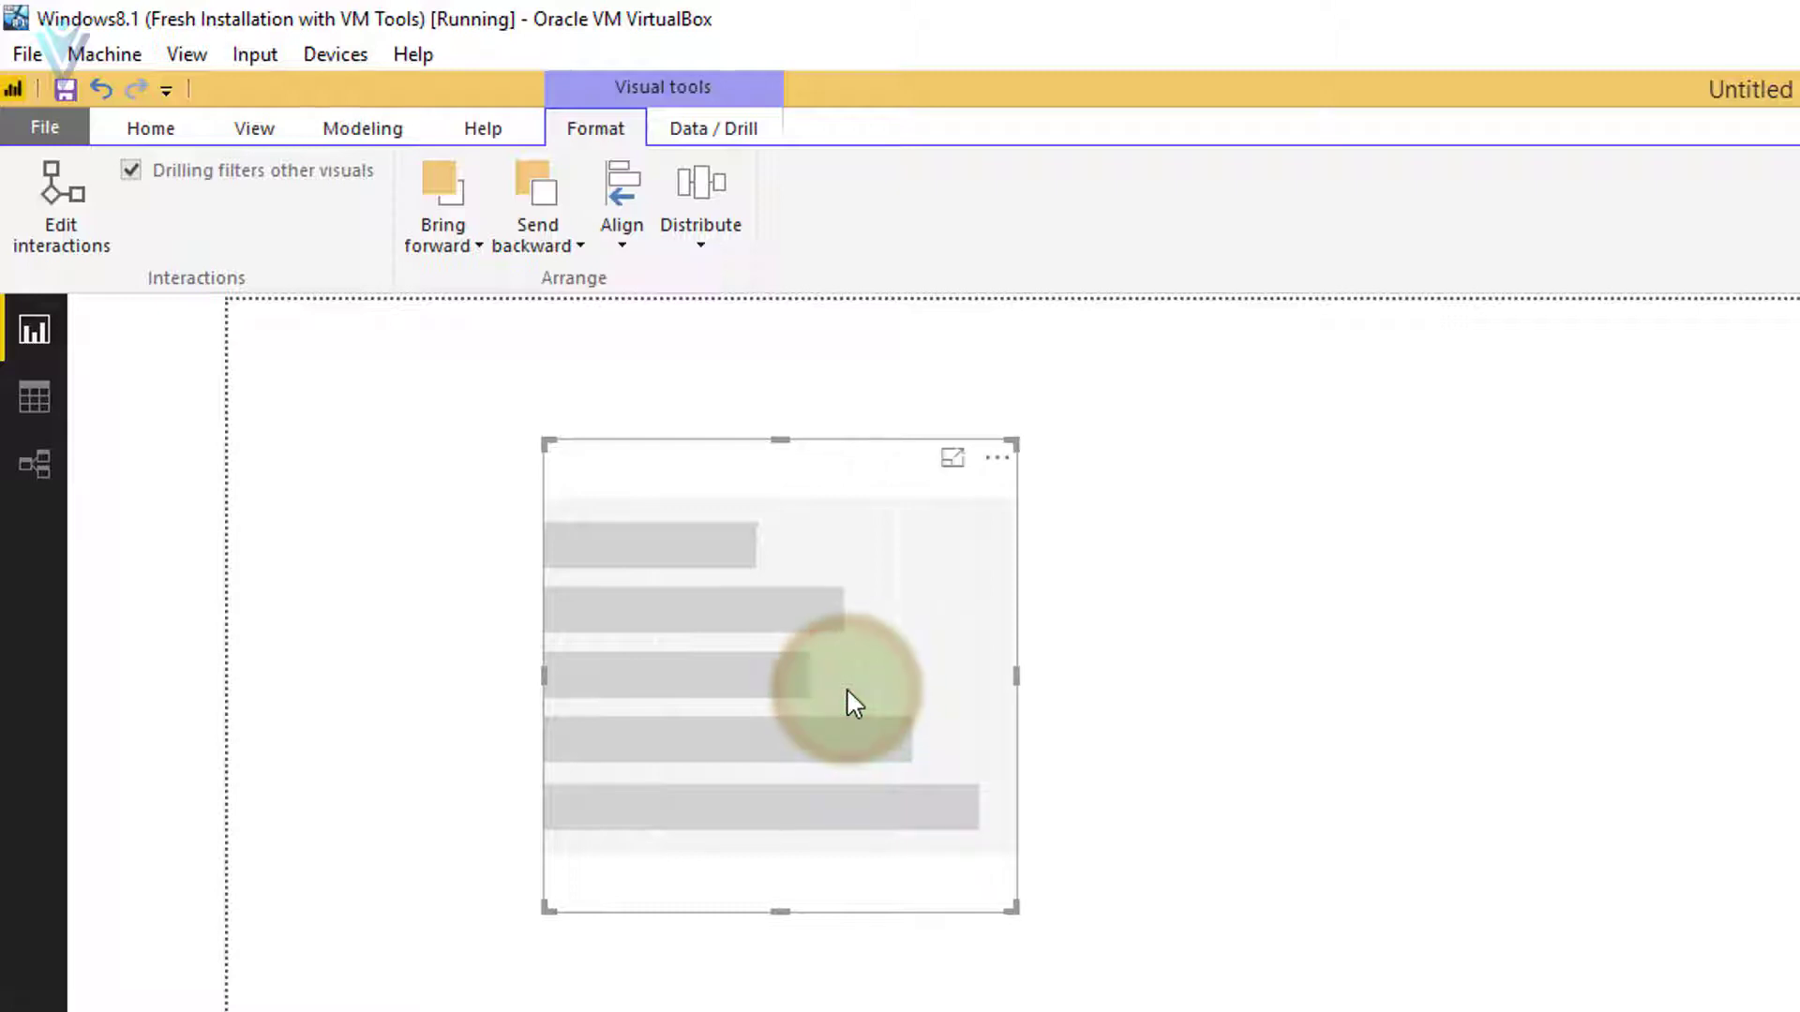
{"action": "key", "text": "Delete"}
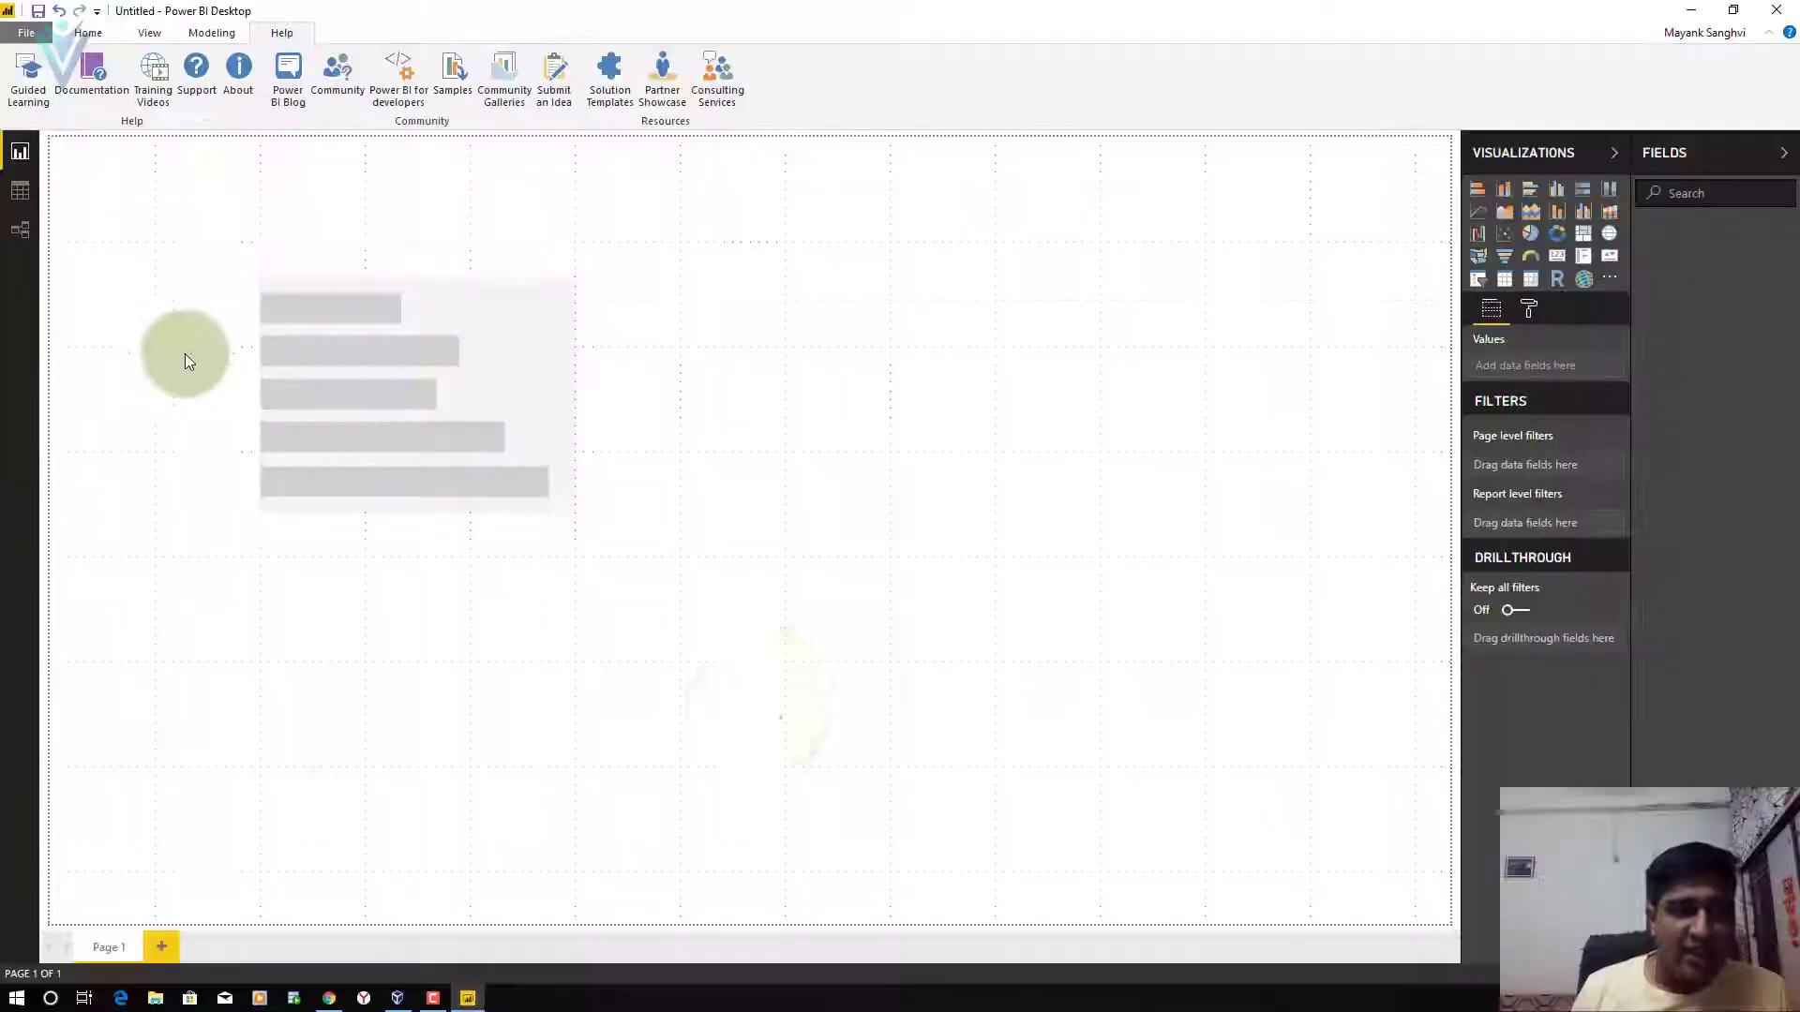
Step: Cycle through the Report, Data and Model views
{"action": "left_click", "coordinate": [167, 338]}
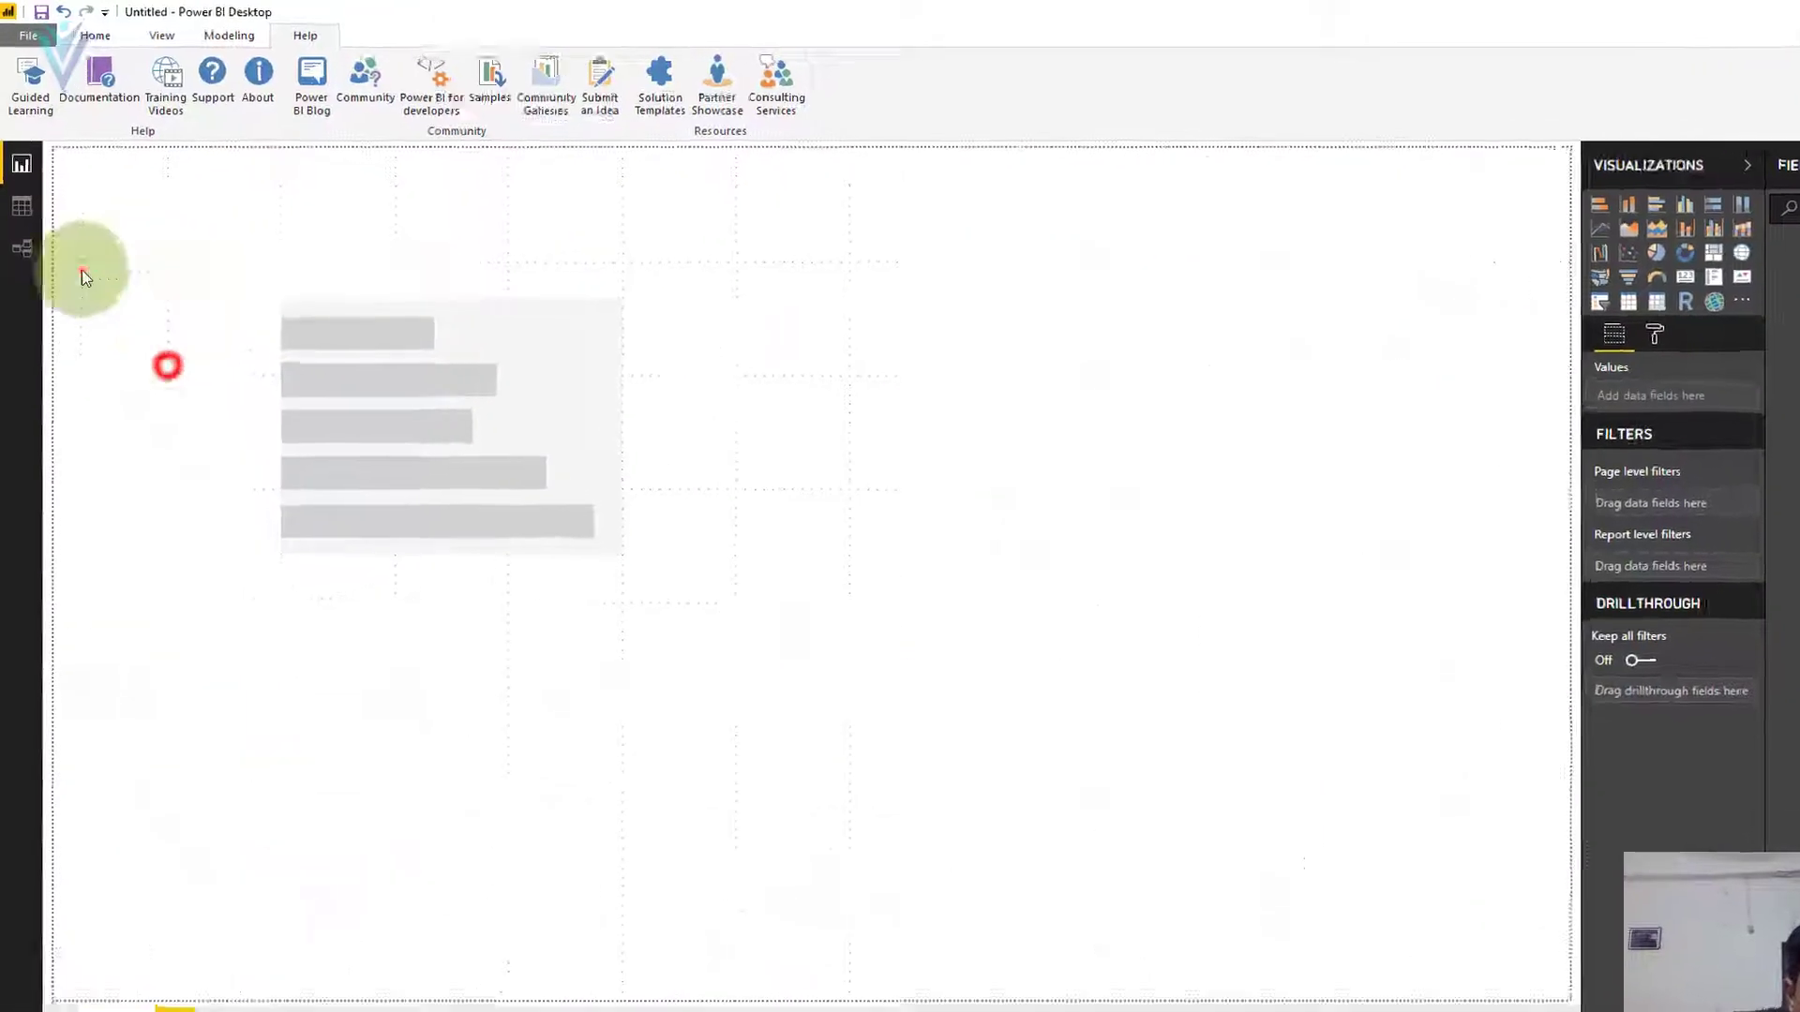
{"action": "left_click", "coordinate": [43, 273]}
{"action": "left_click", "coordinate": [37, 343]}
{"action": "left_click", "coordinate": [37, 413]}
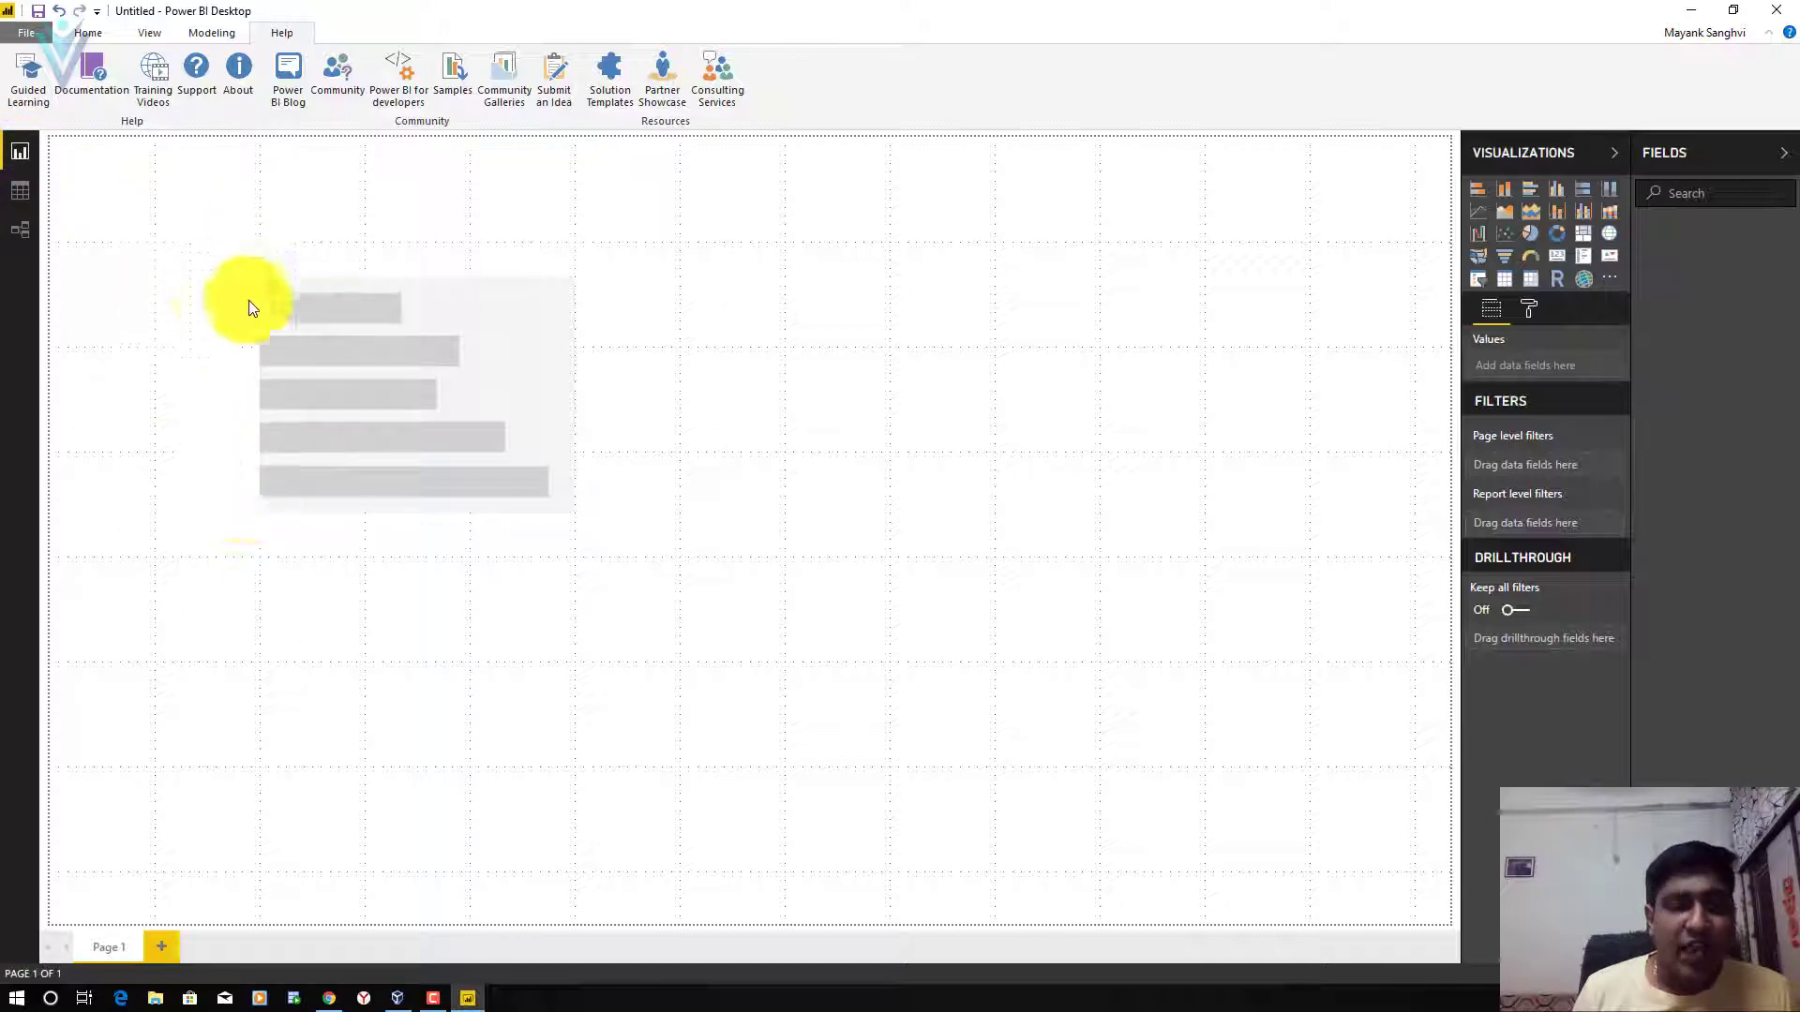
Step: Add Page 2, return to Page 1, and switch to the Data view
{"action": "left_click", "coordinate": [161, 947]}
{"action": "left_click", "coordinate": [120, 954]}
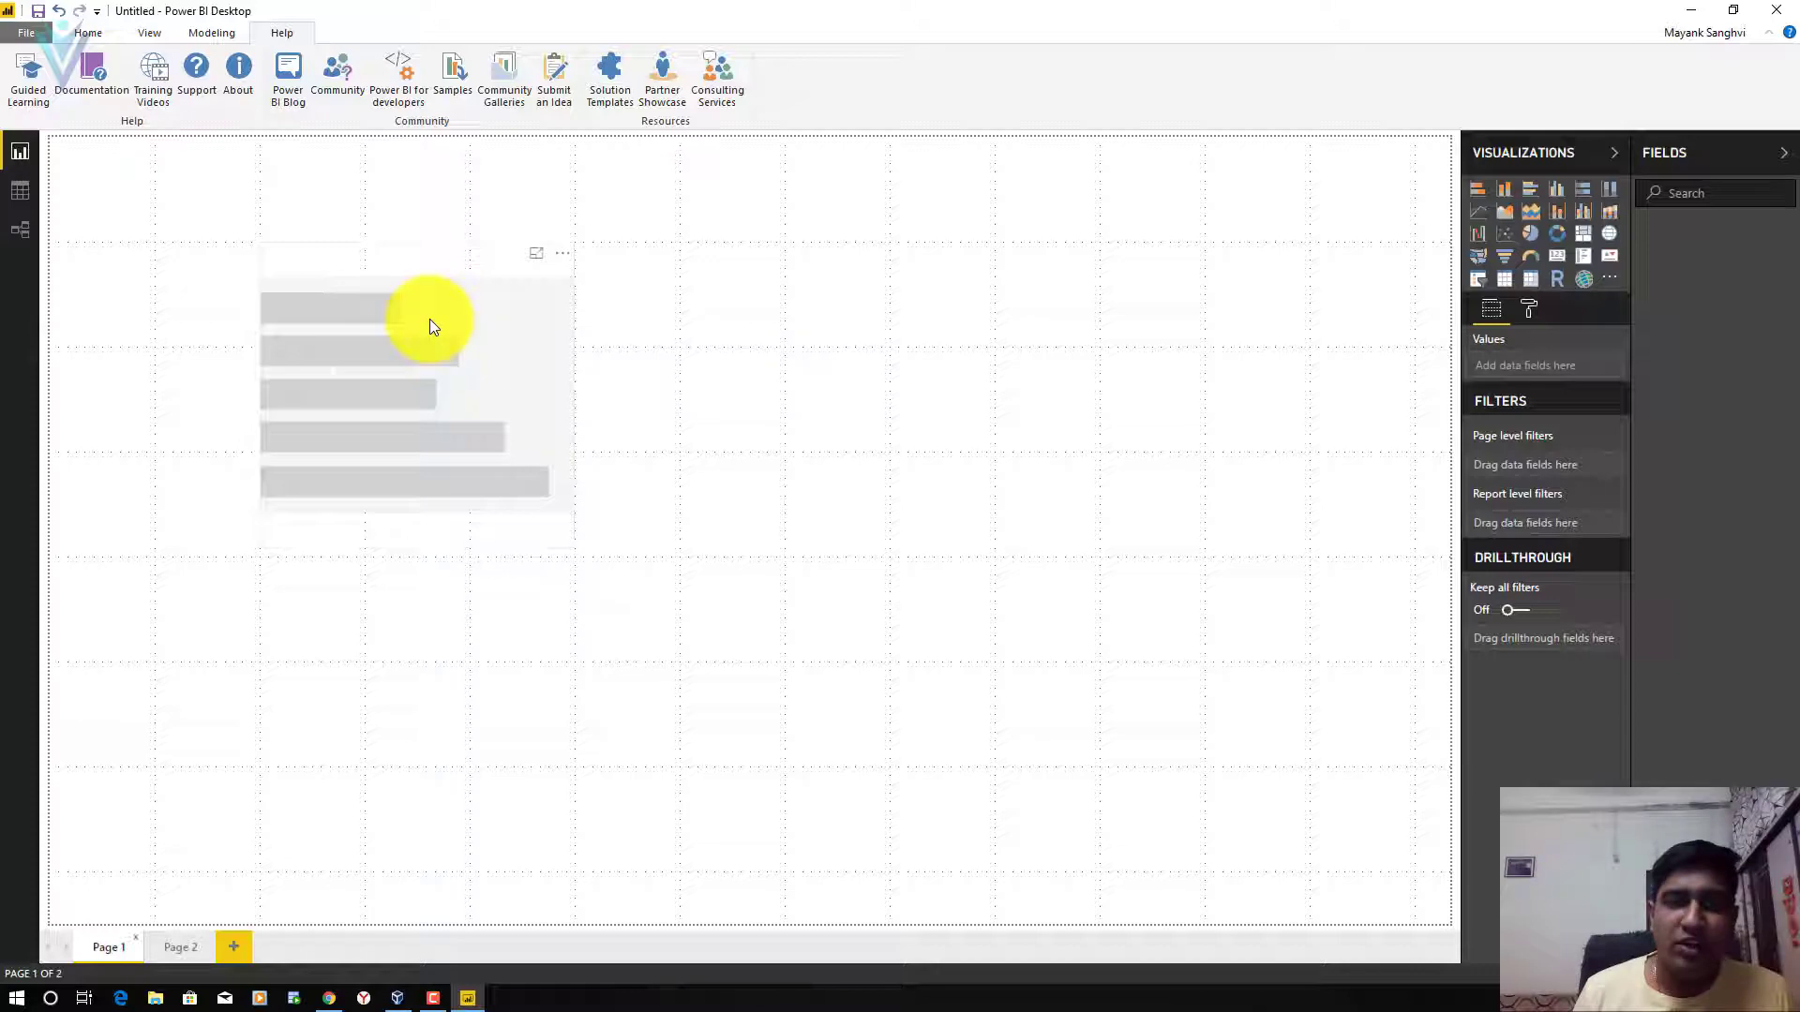
{"action": "left_click", "coordinate": [14, 191]}
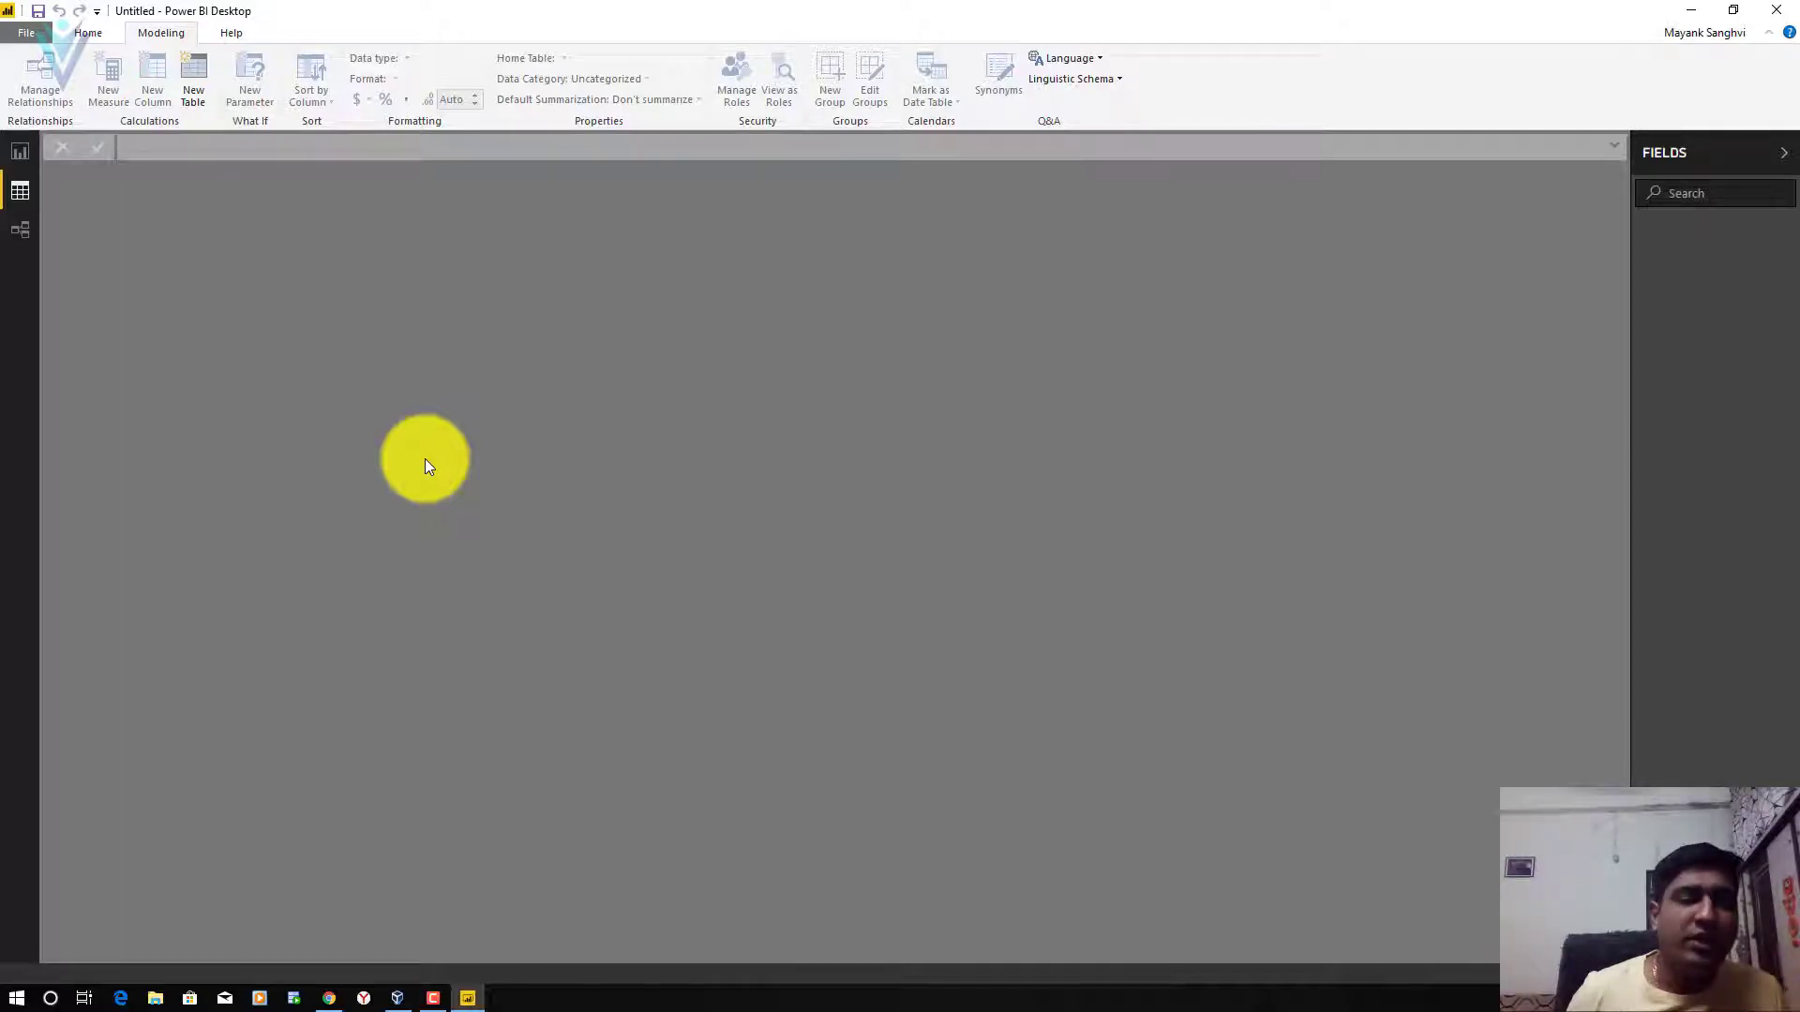
Step: Look at the Model view, then return to Report view on Page 1
{"action": "left_click", "coordinate": [18, 232]}
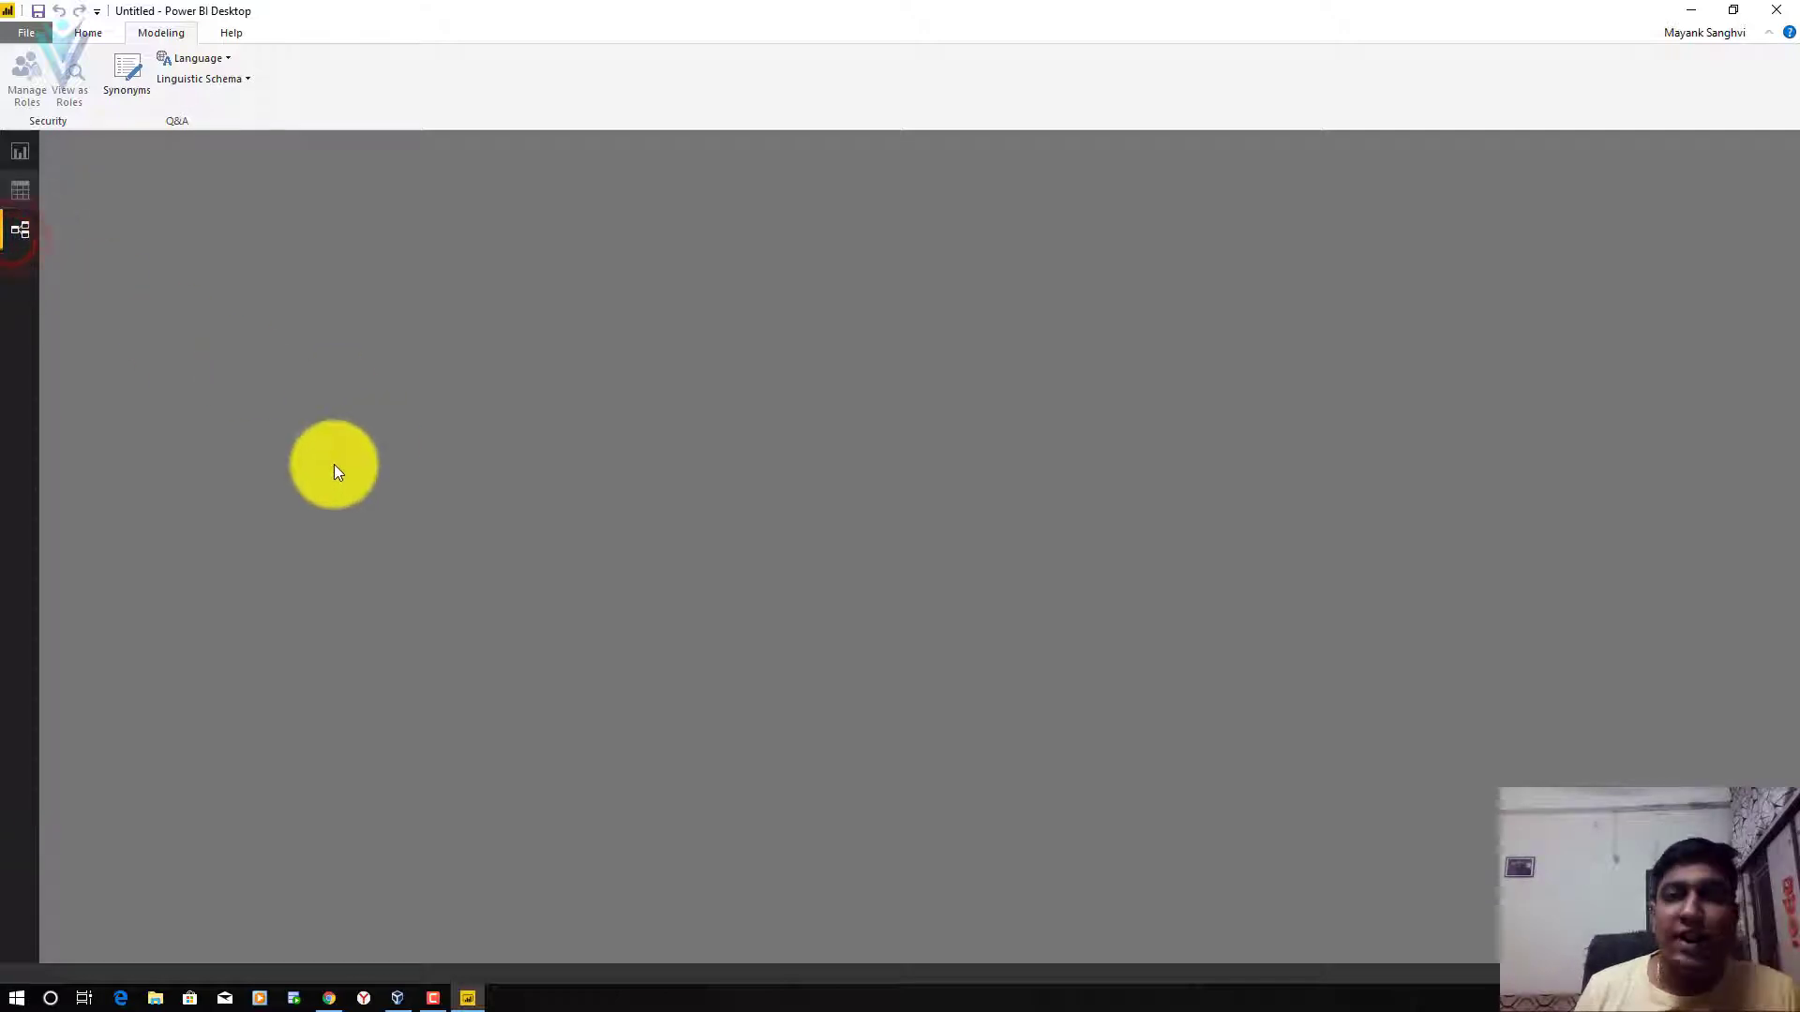
{"action": "left_click", "coordinate": [23, 162]}
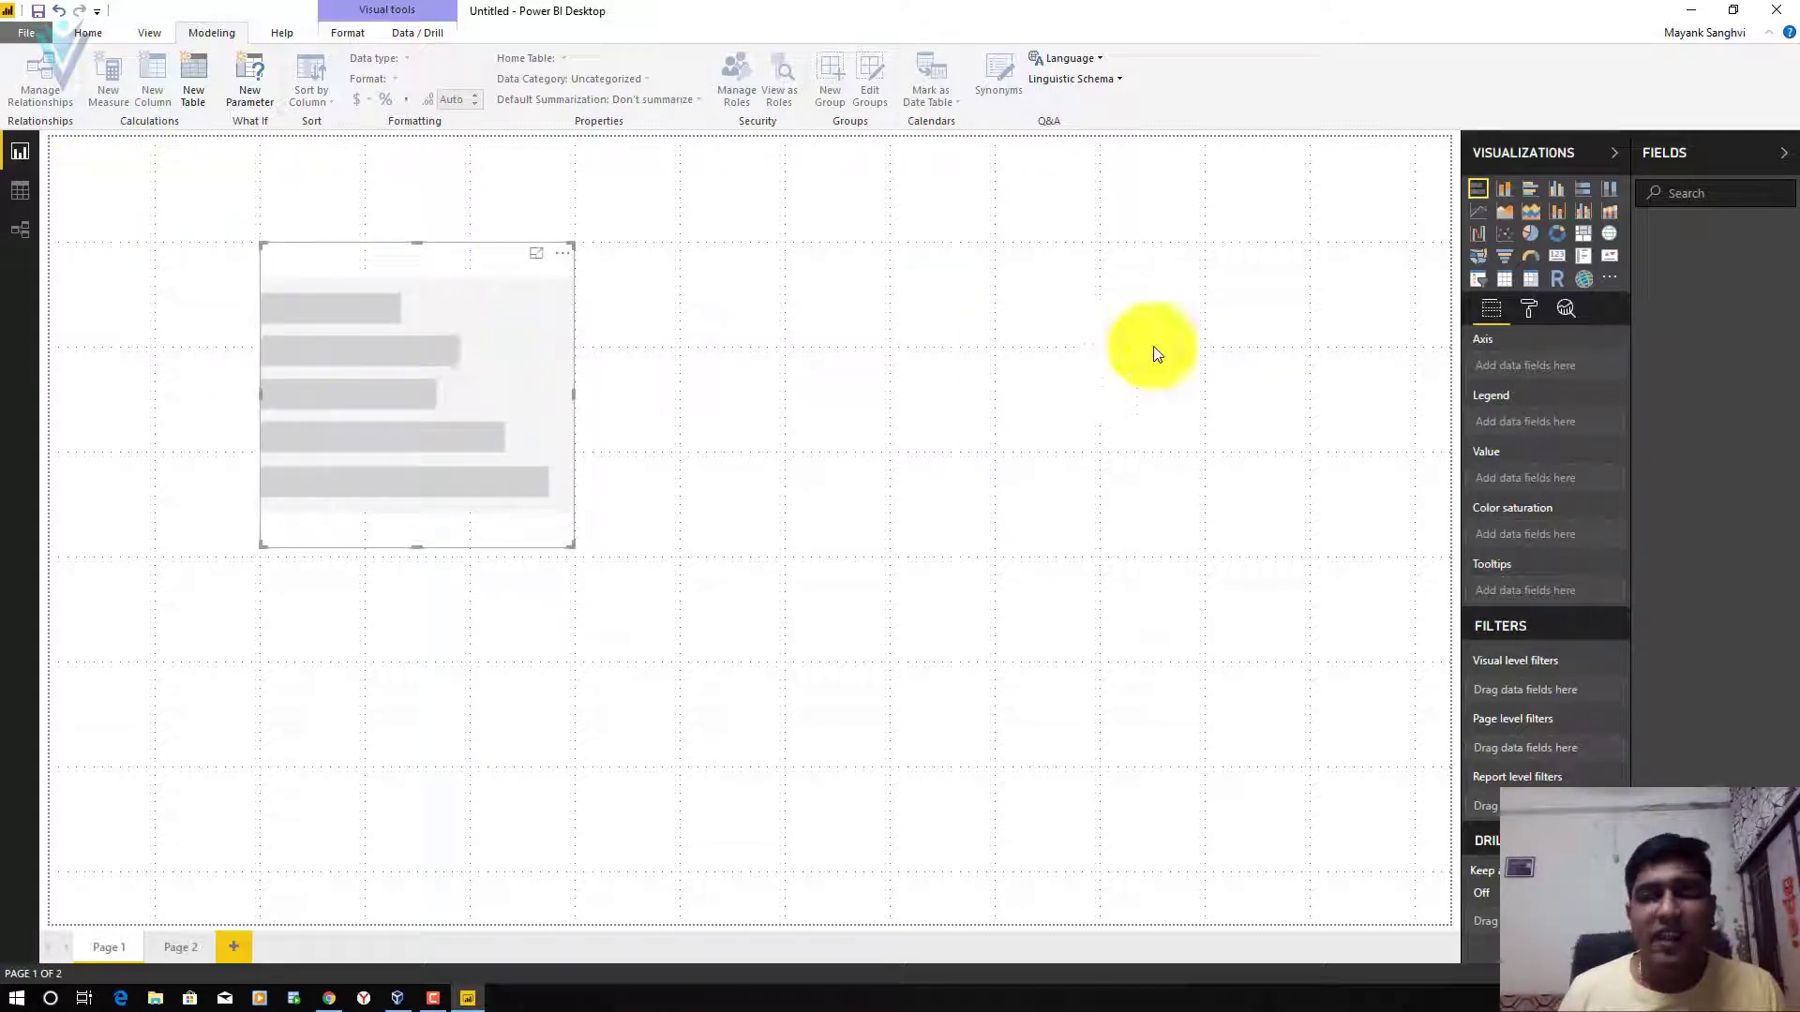
Step: Shift the bar chart left, add Pages 3 and 4, and open Page 4's options
{"action": "left_click_drag", "start_coordinate": [374, 365], "coordinate": [261, 366]}
{"action": "left_click", "coordinate": [180, 949]}
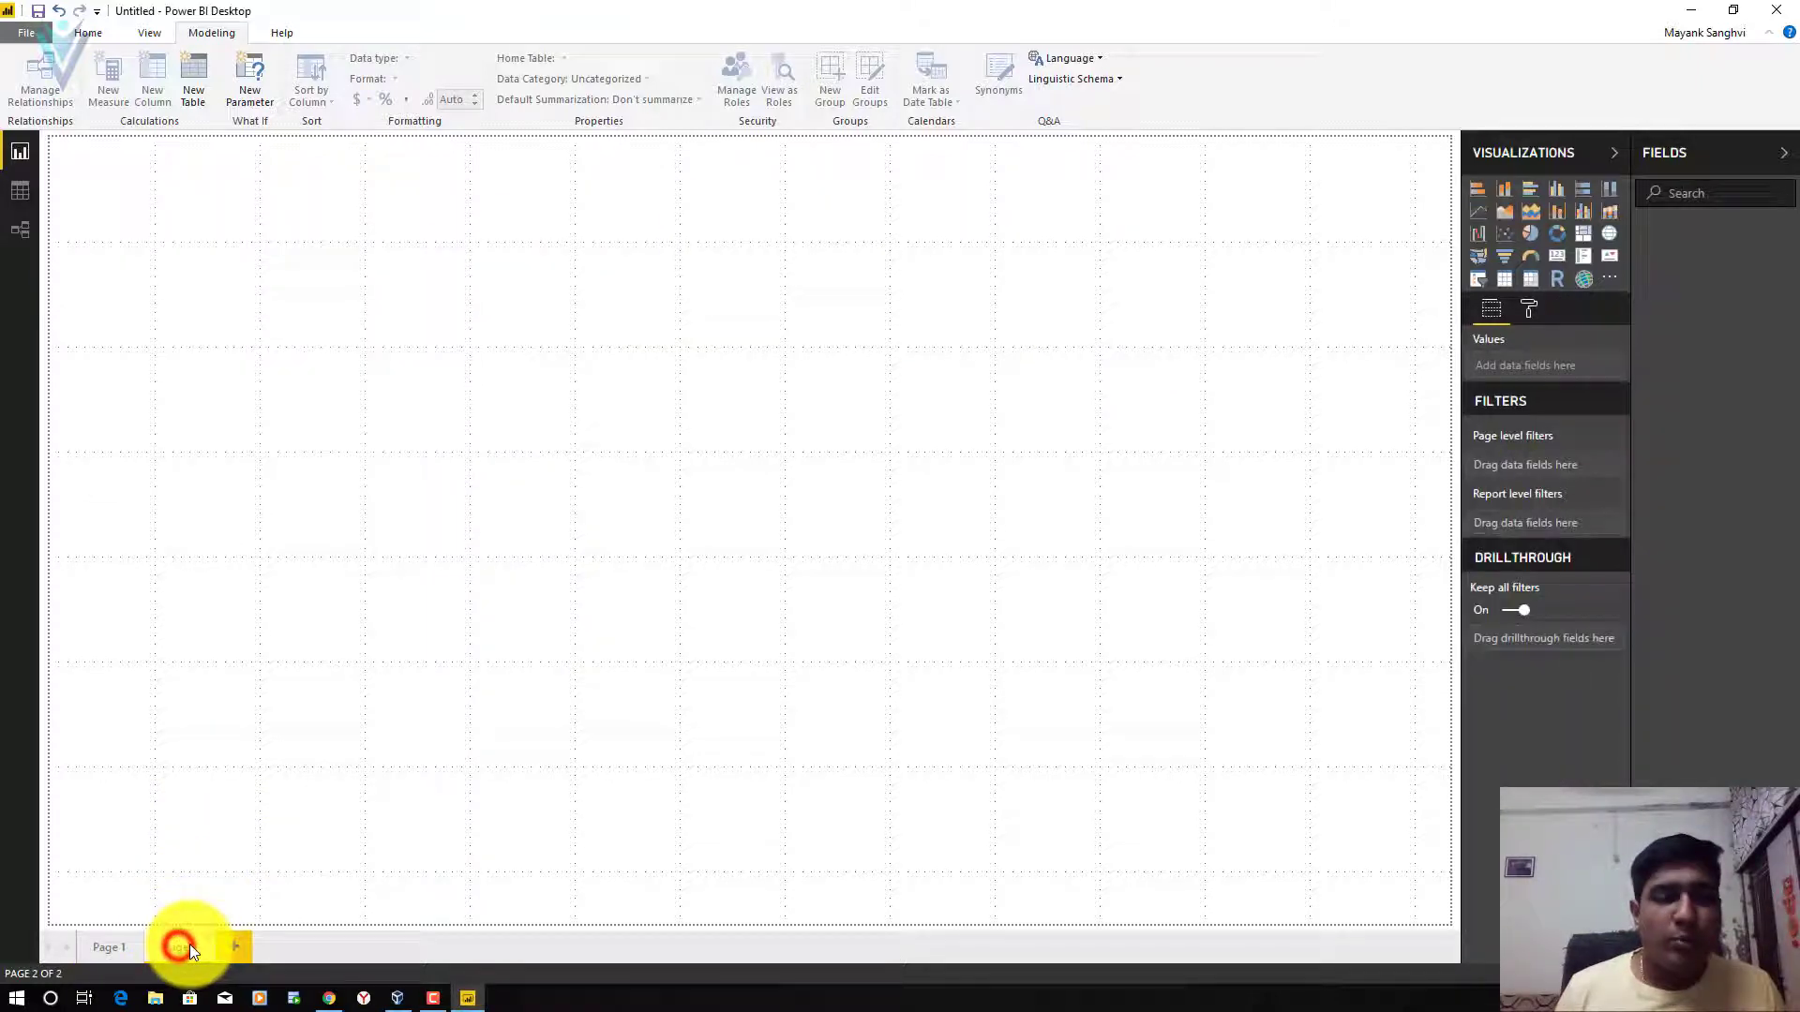
{"action": "left_click", "coordinate": [242, 952]}
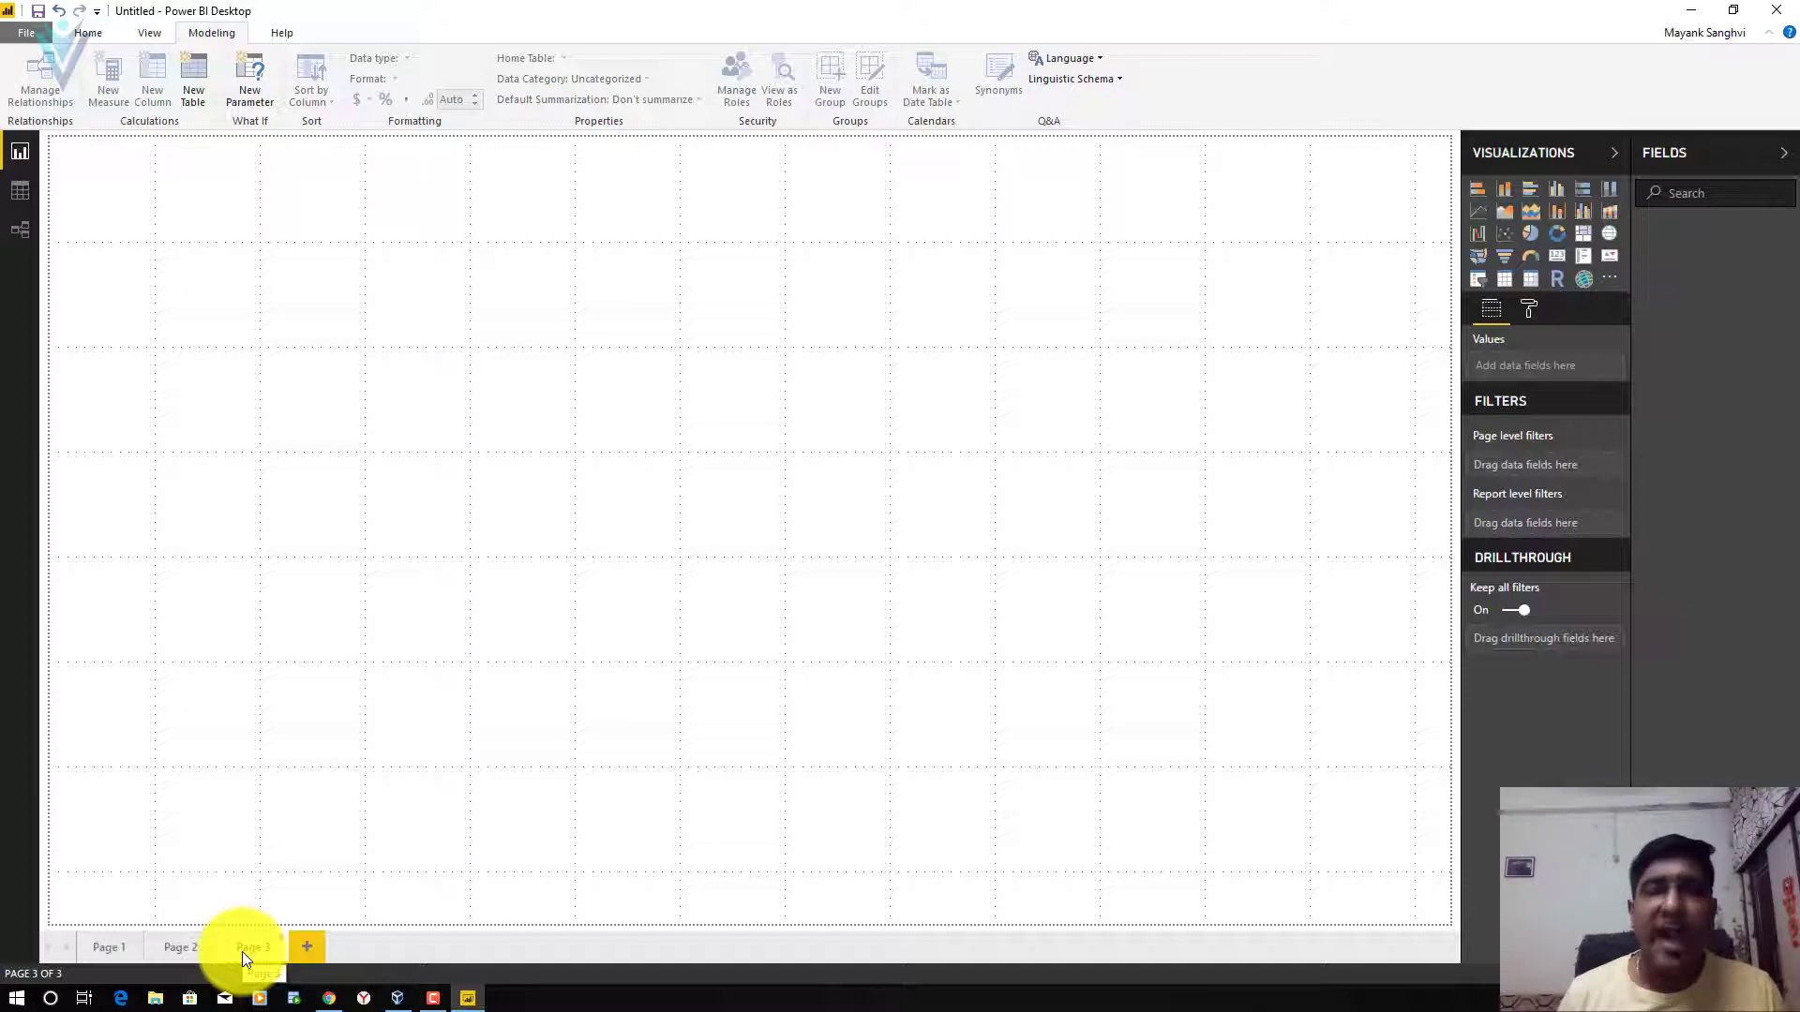
{"action": "left_click", "coordinate": [308, 952]}
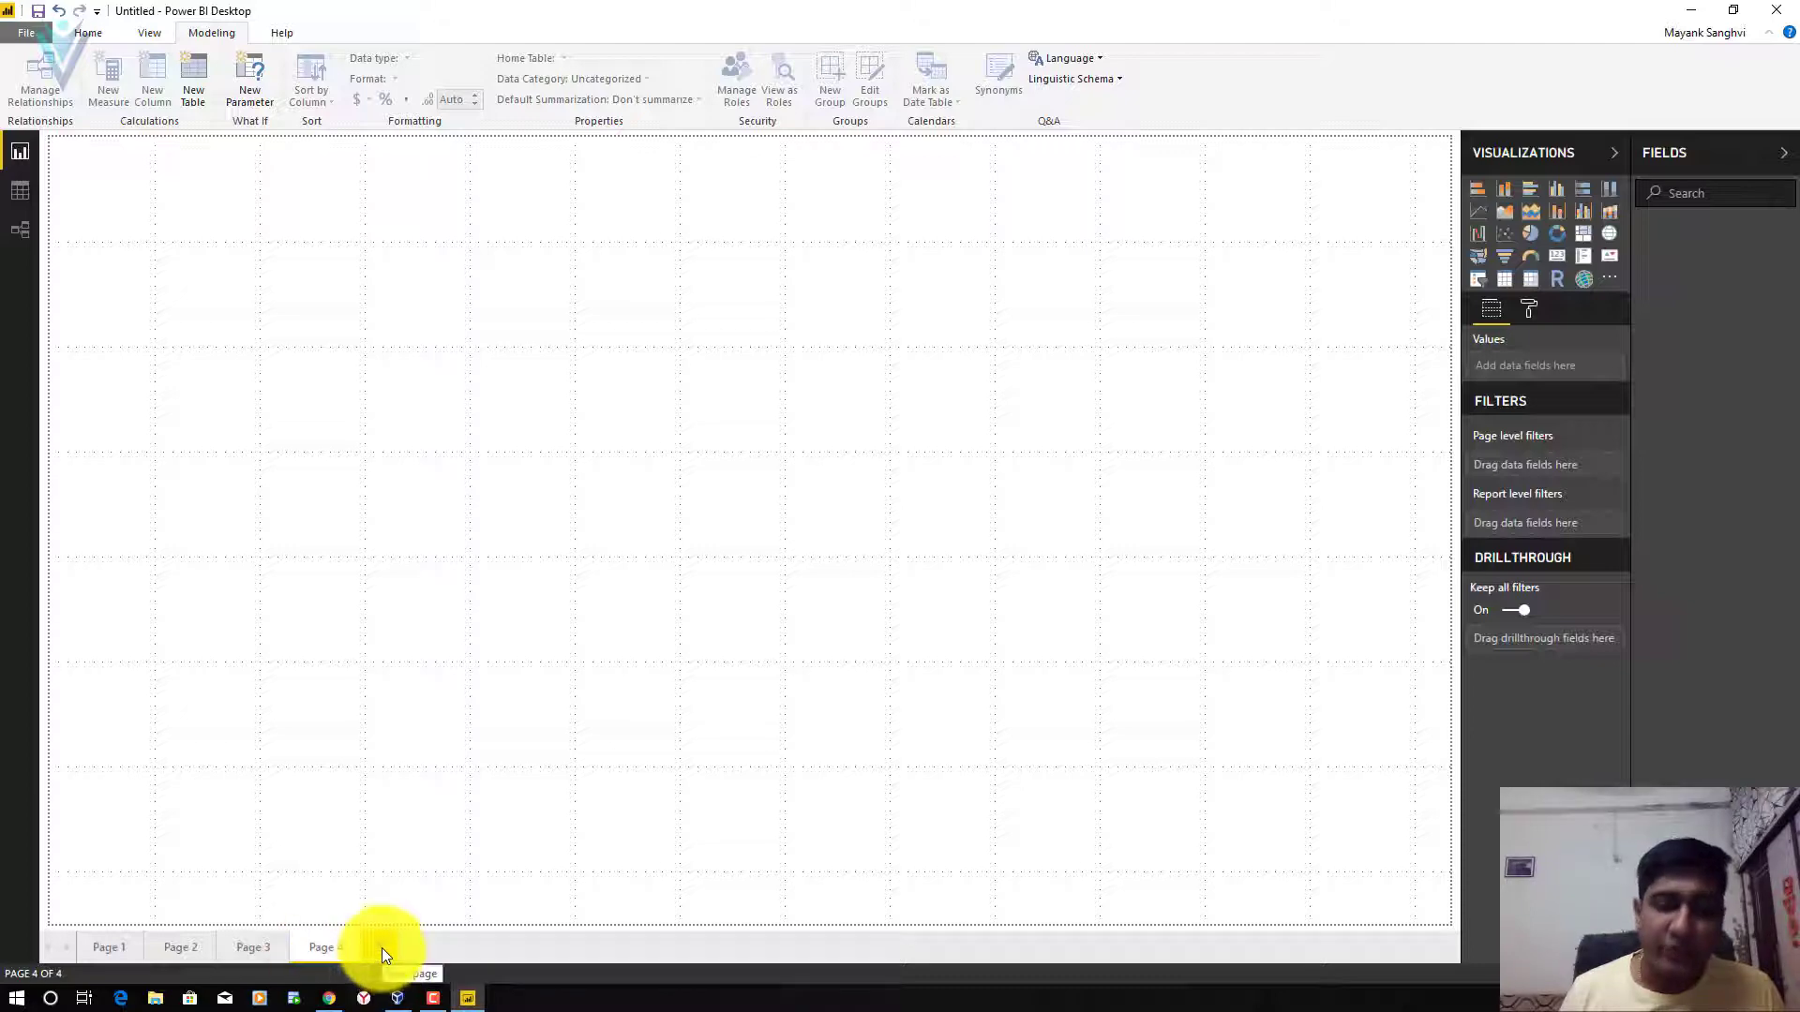
{"action": "right_click", "coordinate": [320, 947]}
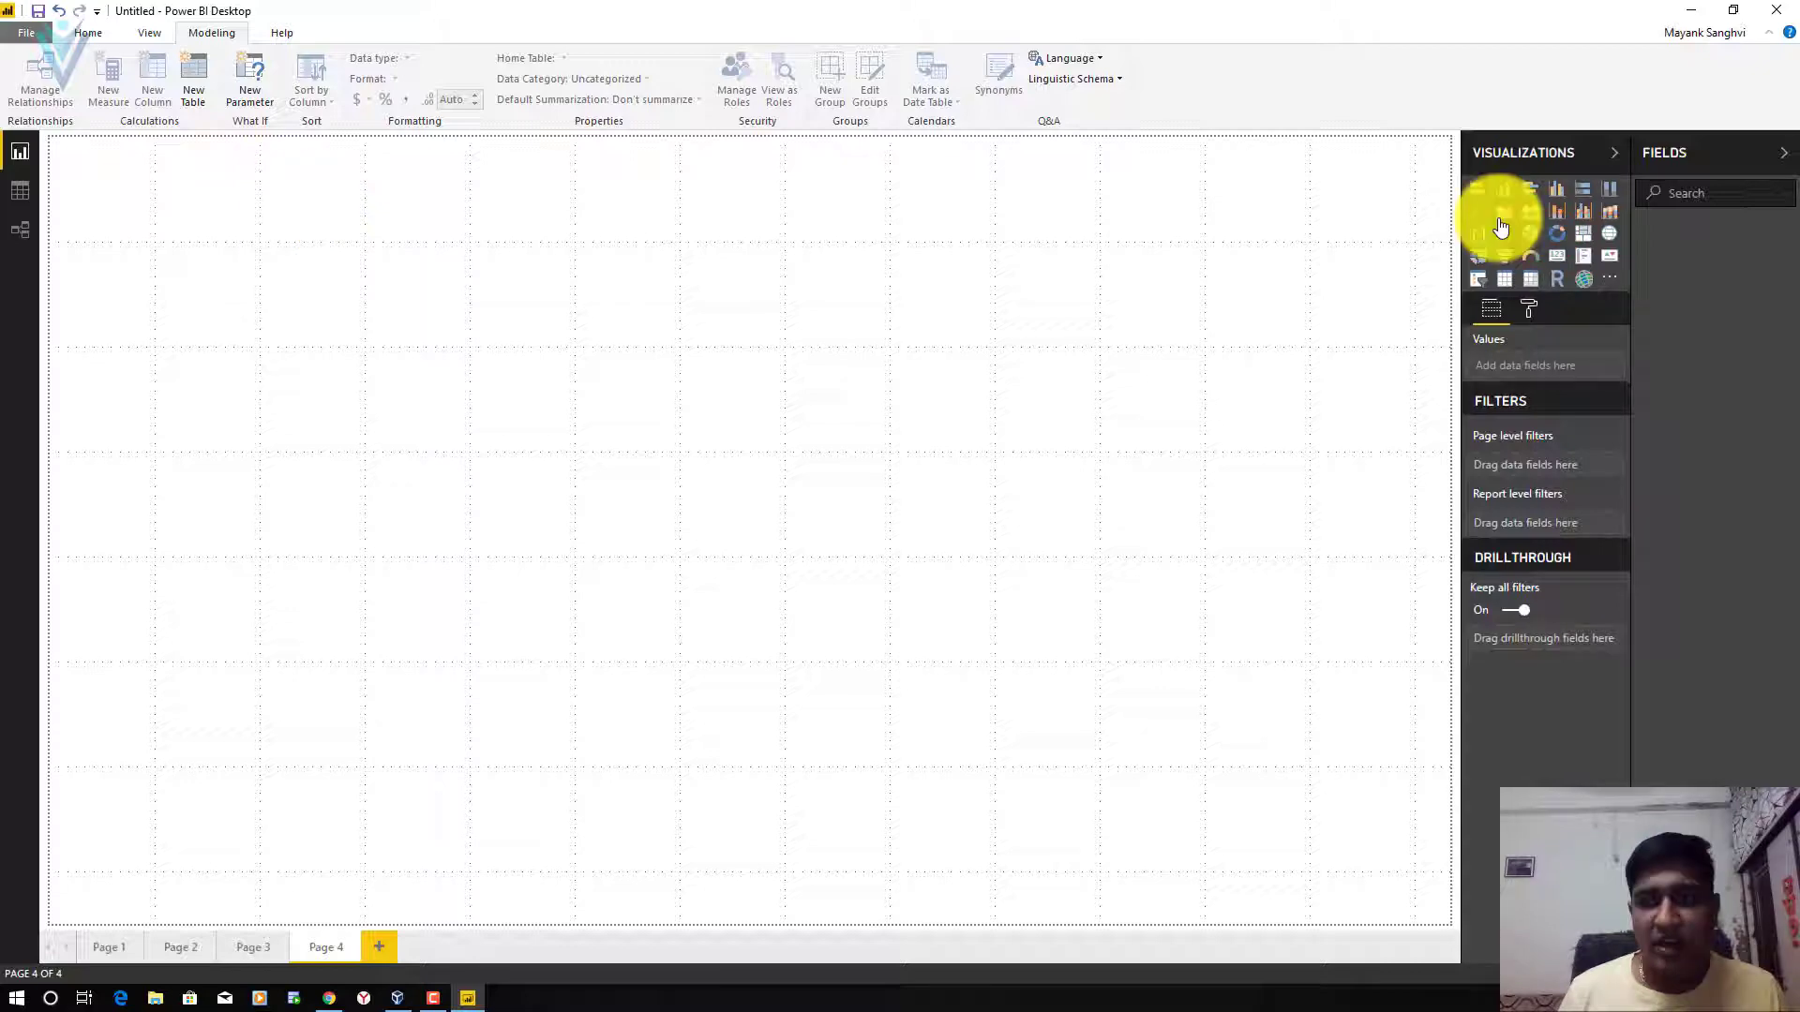
Step: Add an empty gauge to Page 4 and an empty pie chart below it
{"action": "left_click", "coordinate": [1531, 257]}
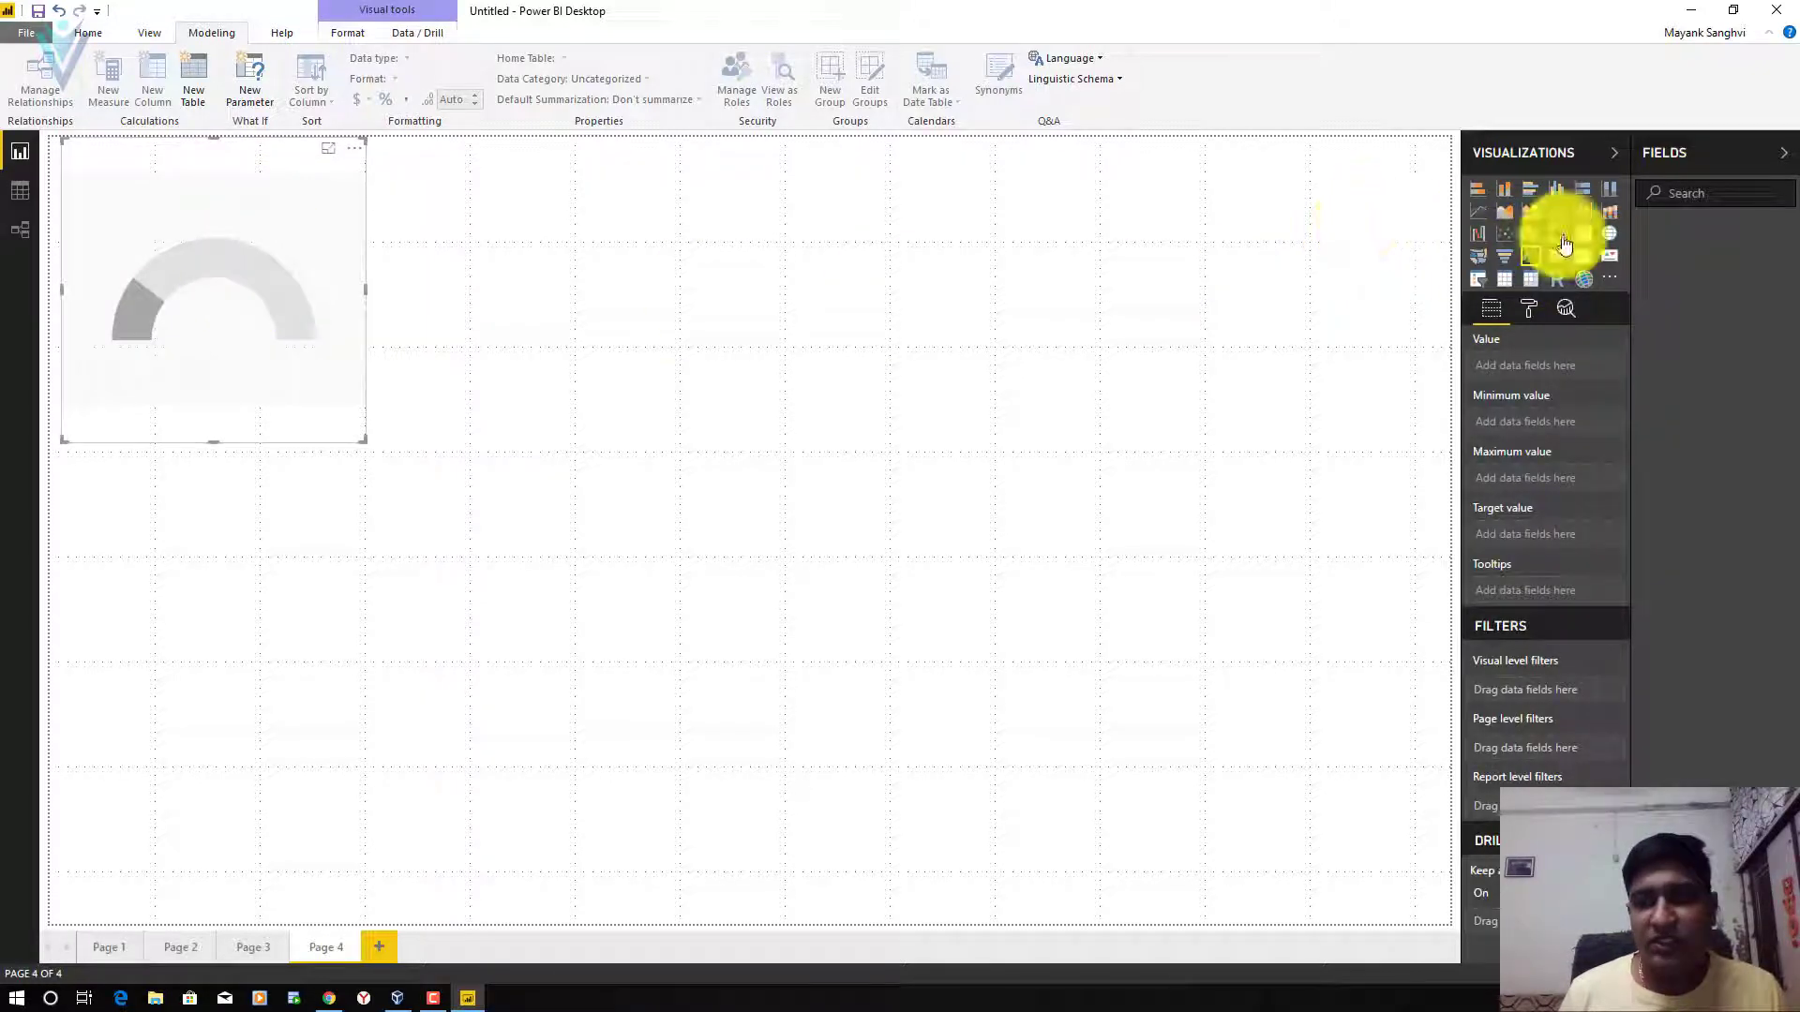
{"action": "left_click", "coordinate": [1434, 305]}
{"action": "left_click", "coordinate": [1536, 239]}
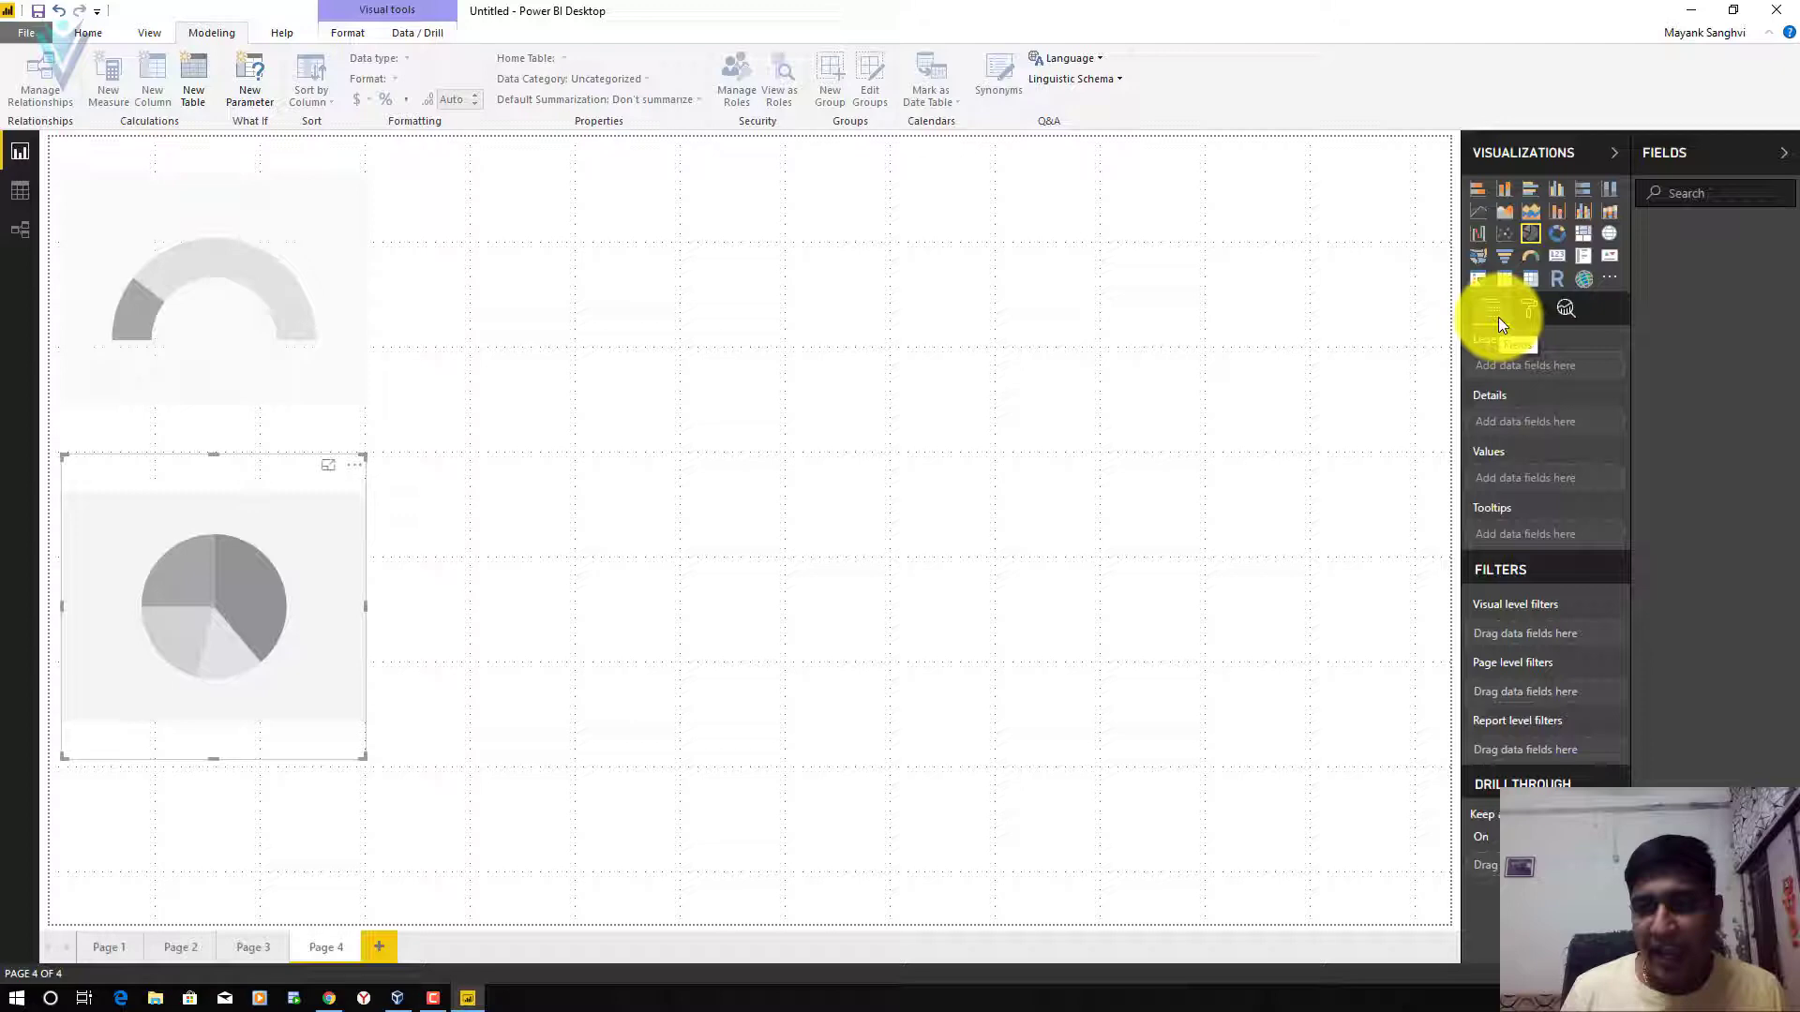
{"action": "left_click", "coordinate": [926, 467]}
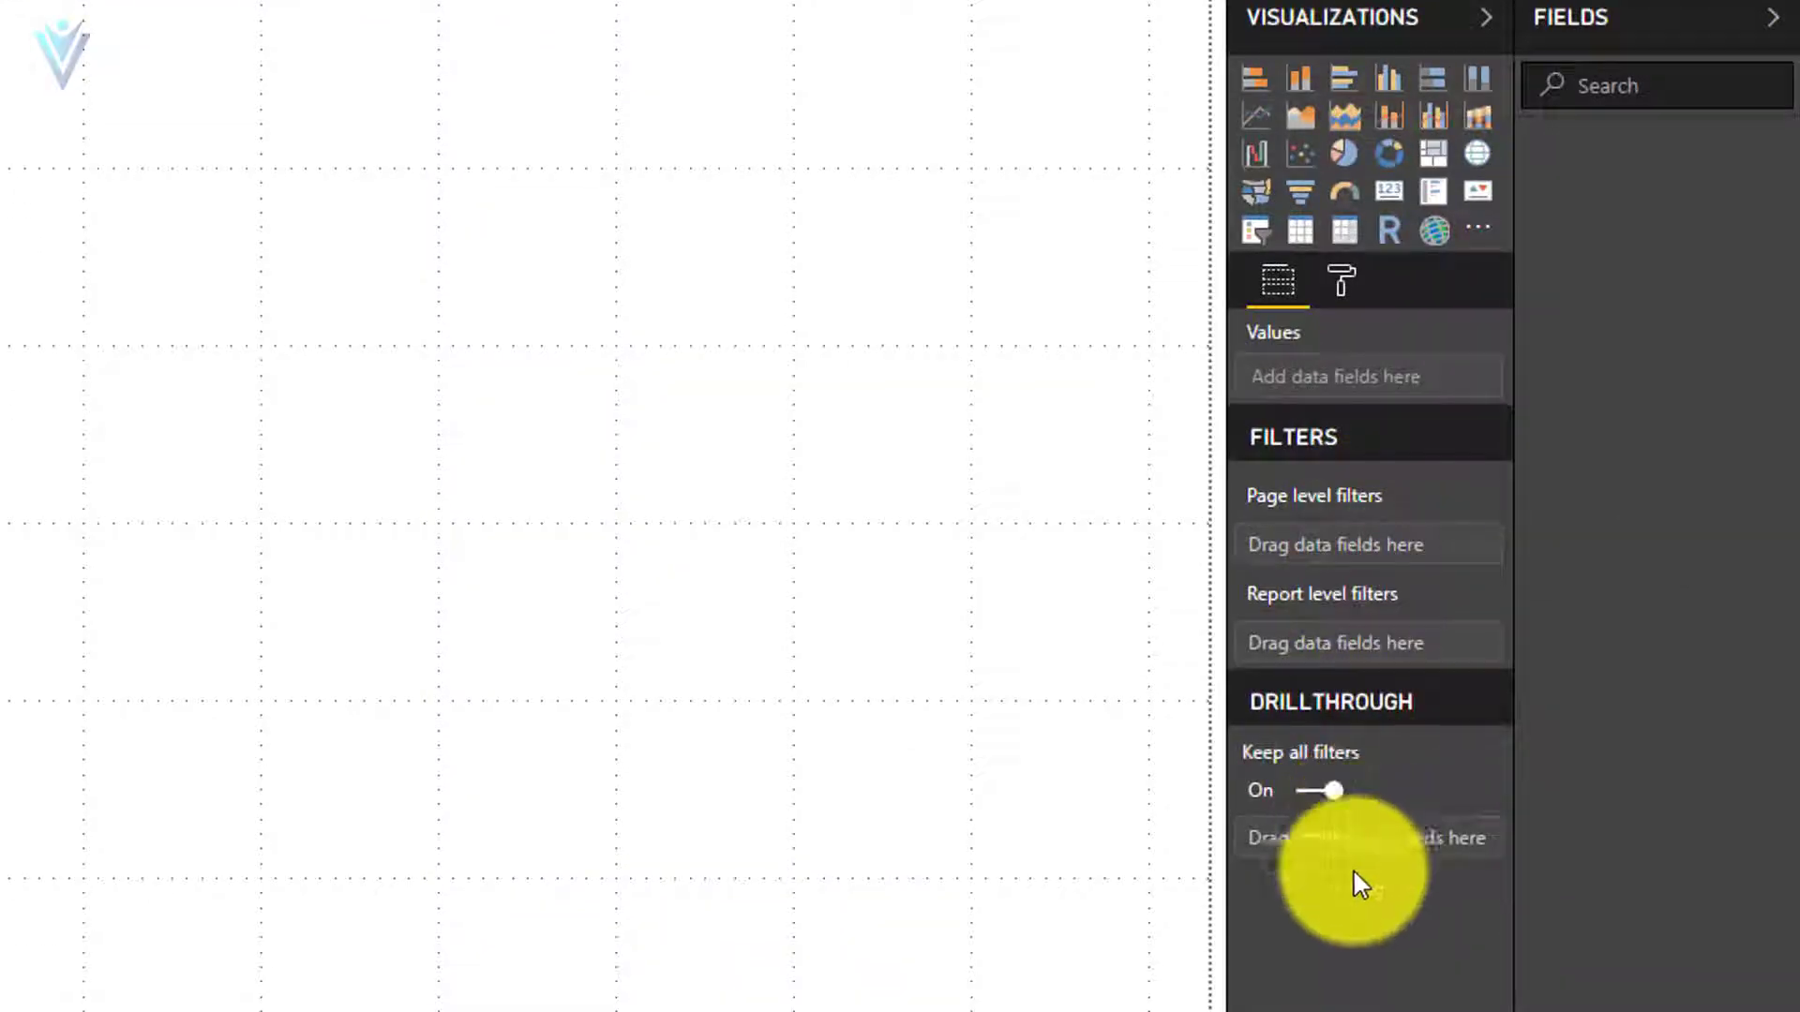
{"action": "left_click", "coordinate": [290, 339]}
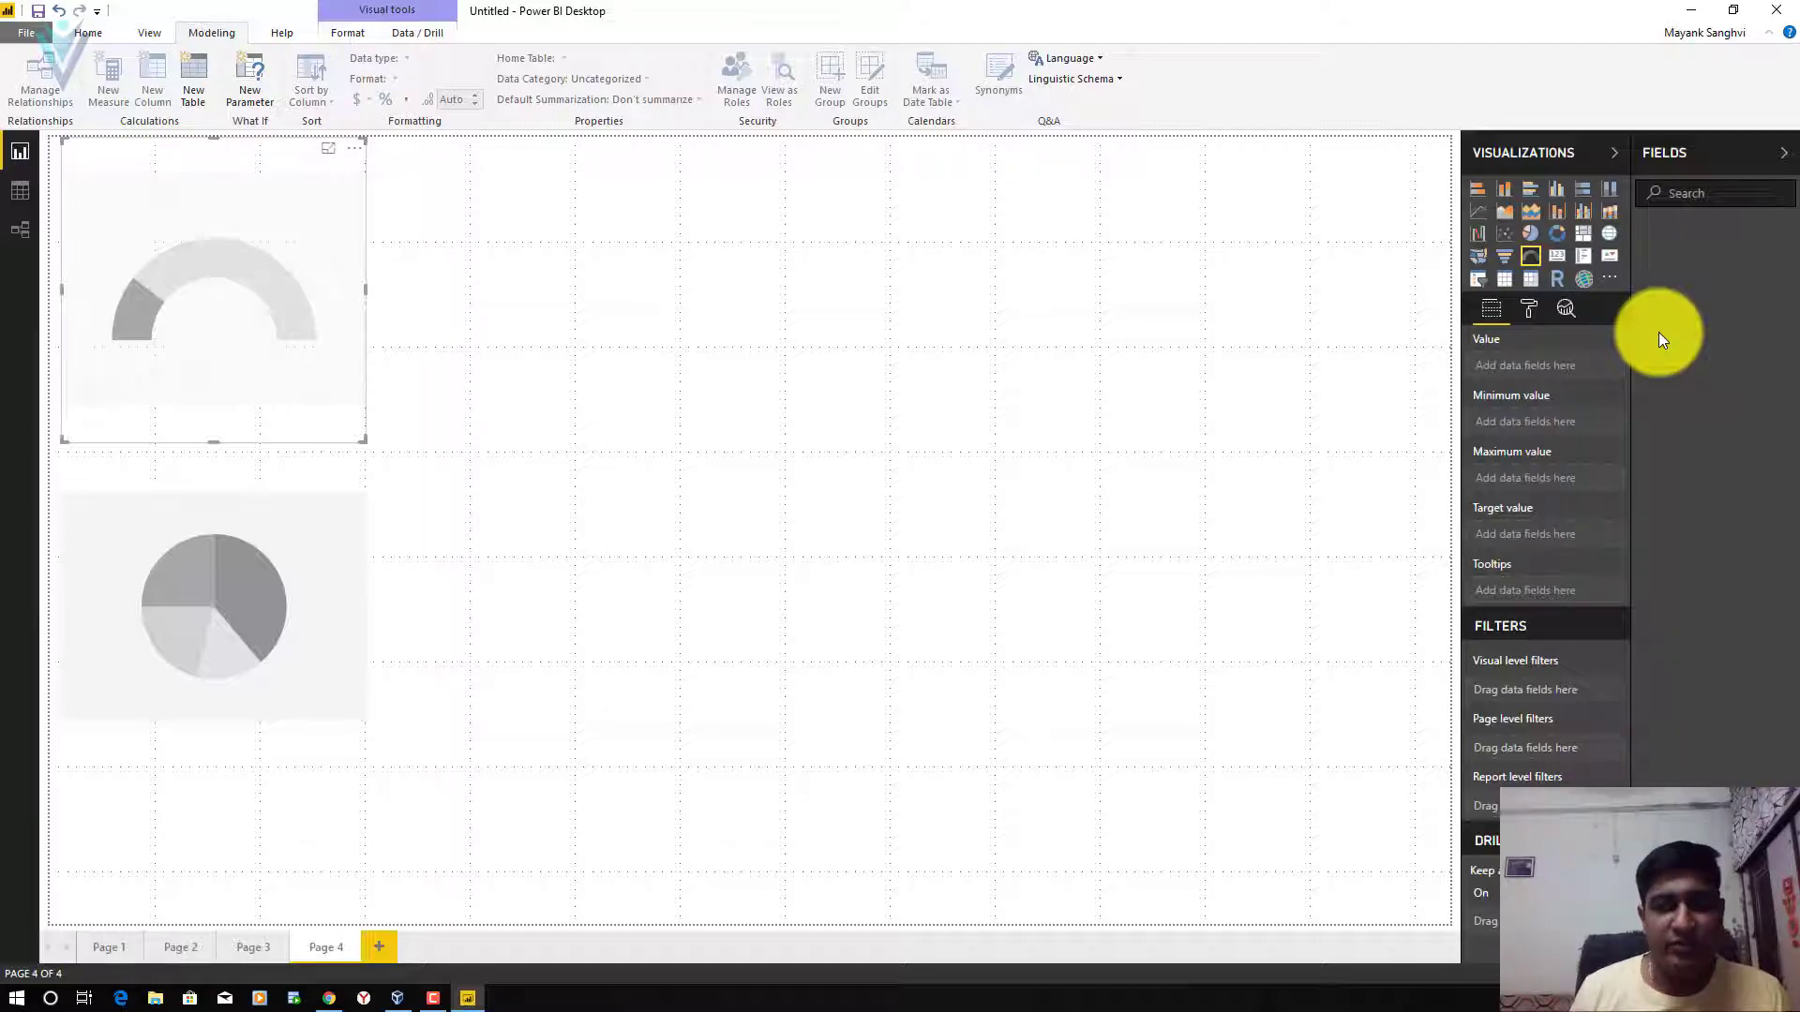
{"action": "left_click", "coordinate": [1529, 313]}
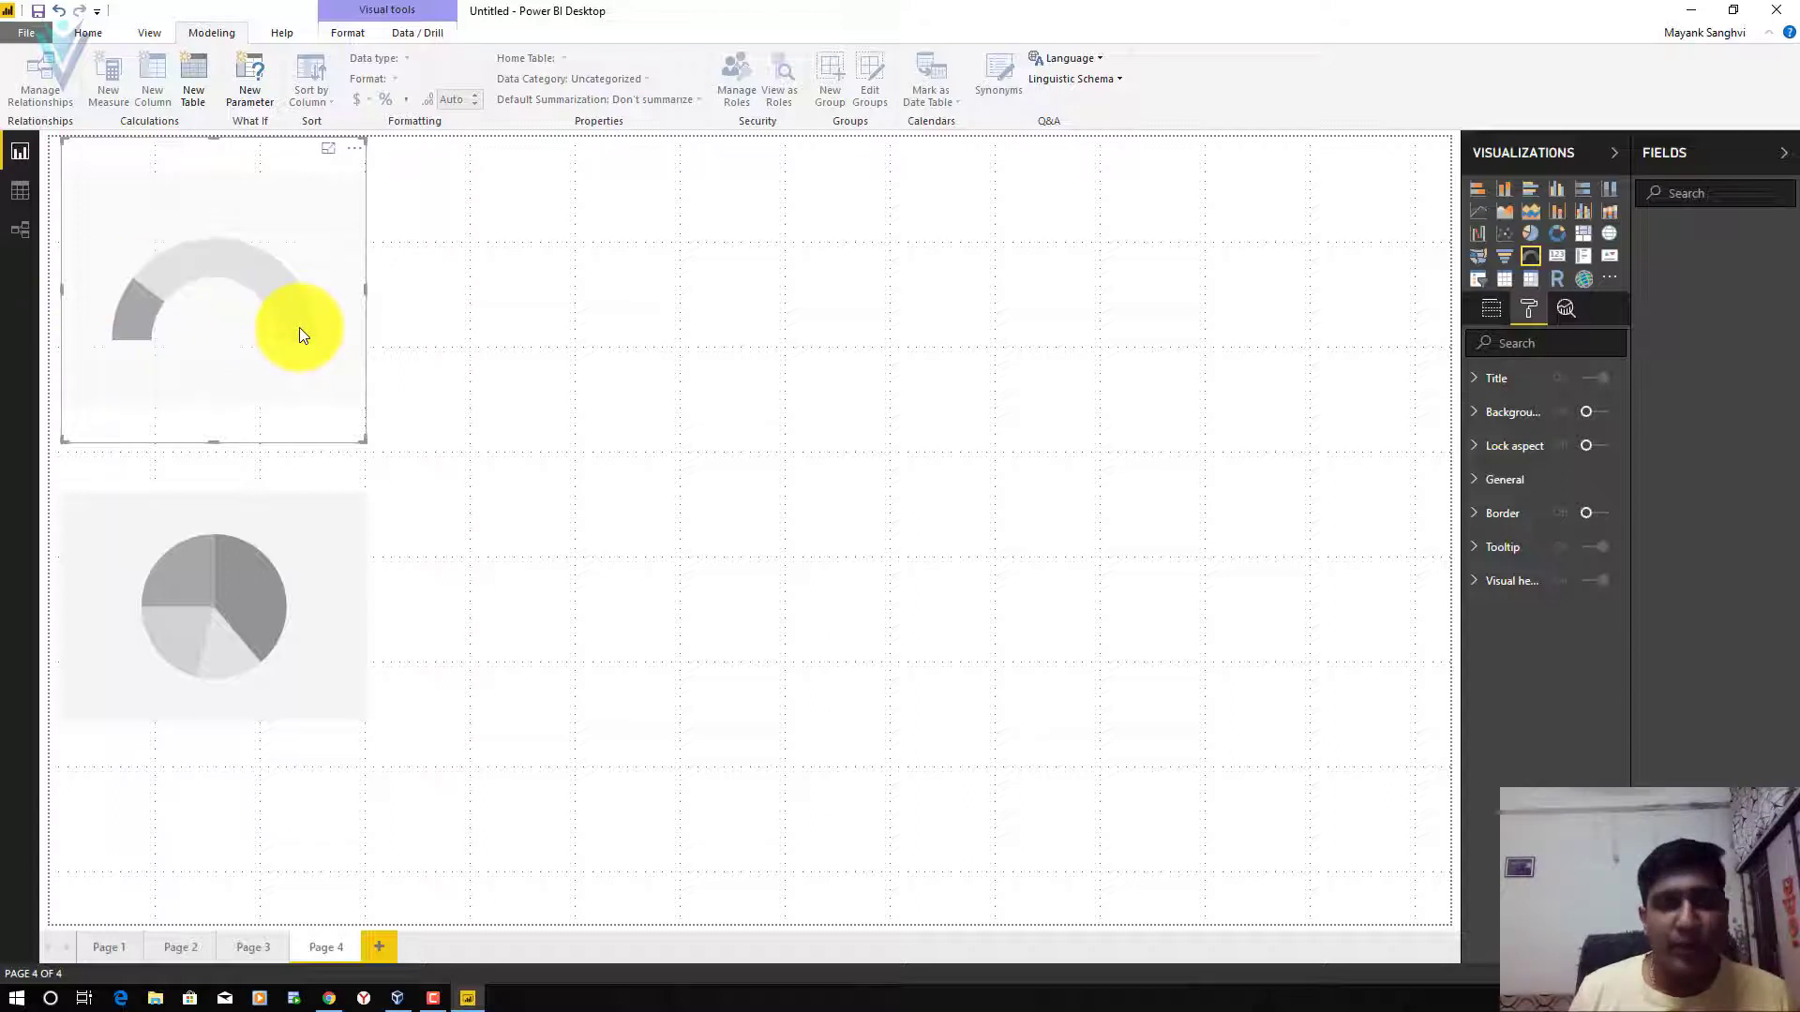
{"action": "left_click", "coordinate": [888, 340]}
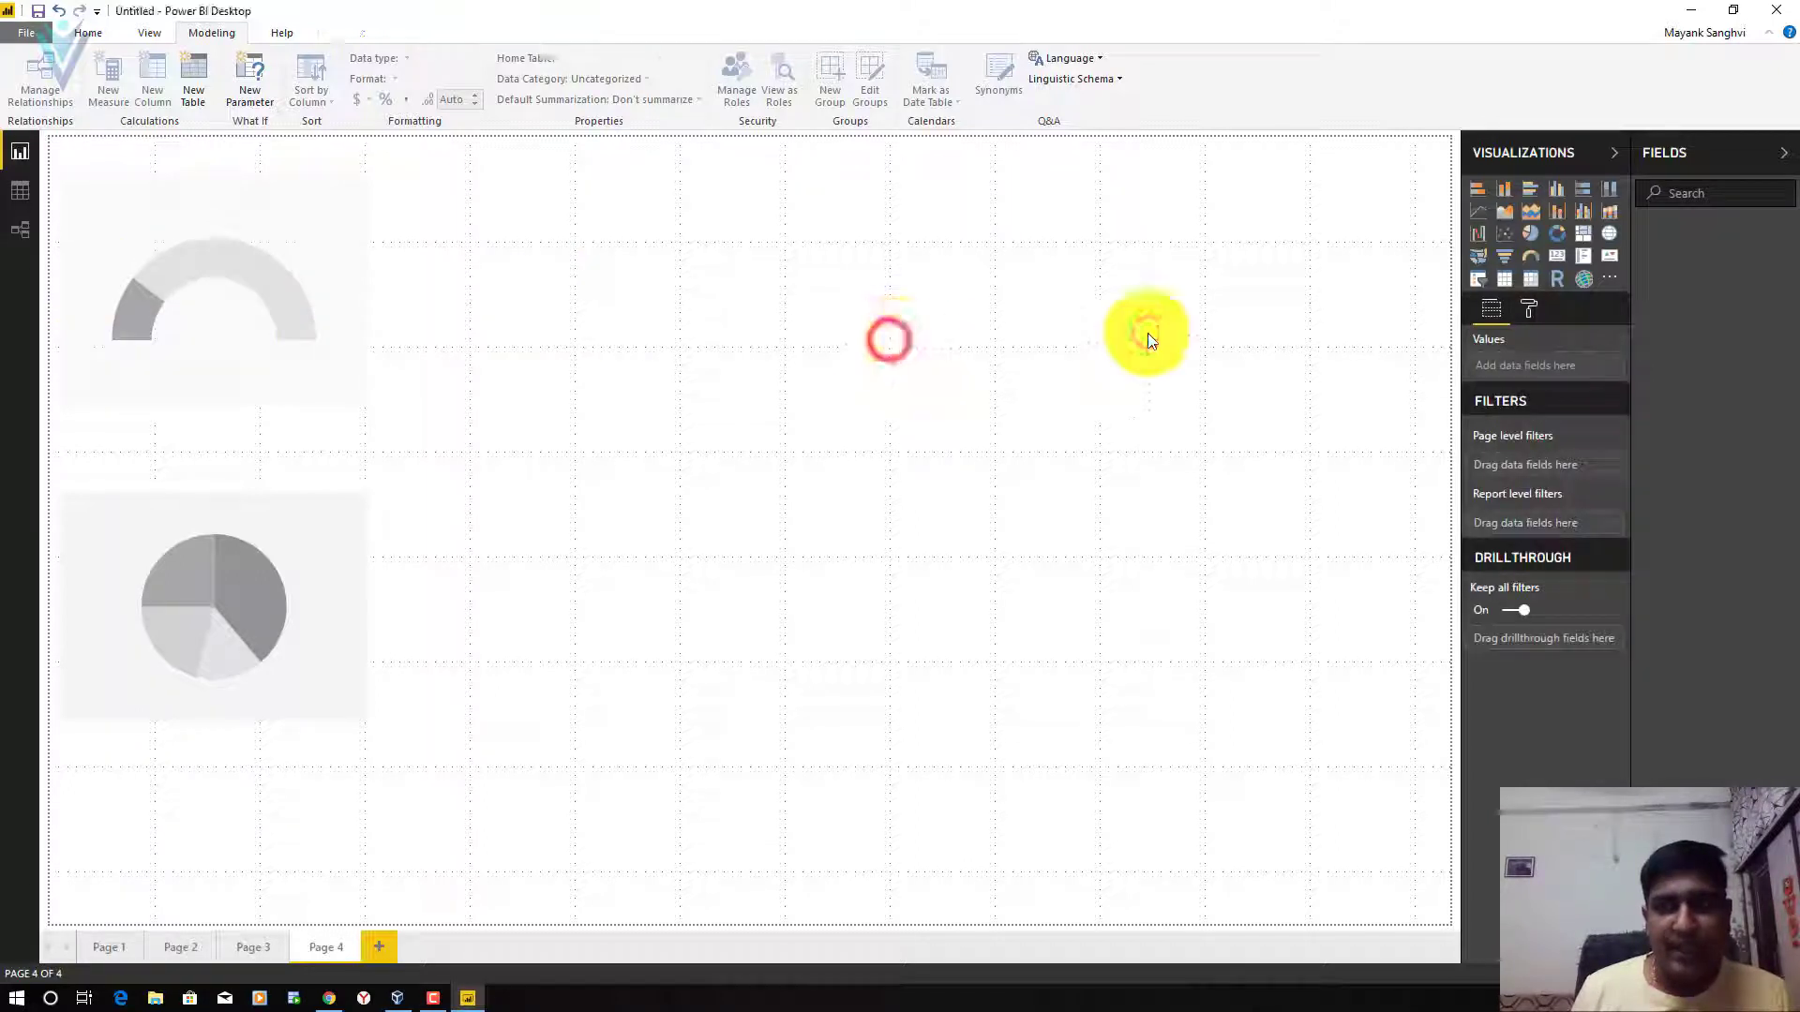